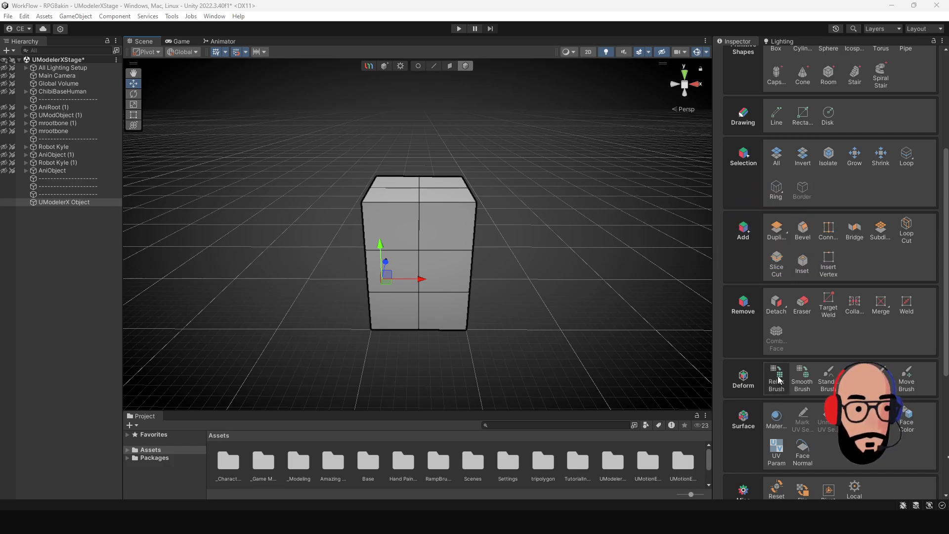
# - Open the Duplicate tool's options, try the To Object type, and set Duplicate Type back to To Elements
pyautogui.click(777, 232)
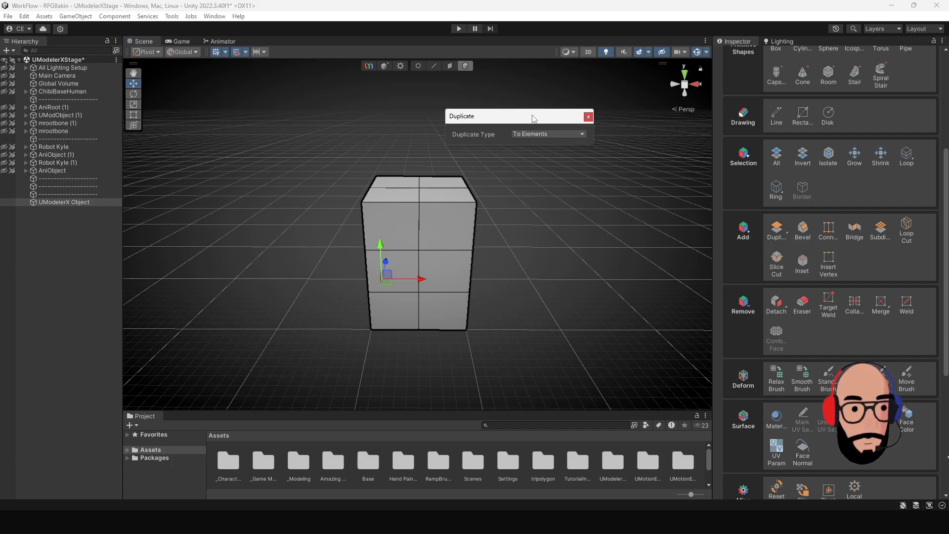
pyautogui.moveTo(437, 124); pyautogui.dragTo(433, 121)
pyautogui.click(426, 136)
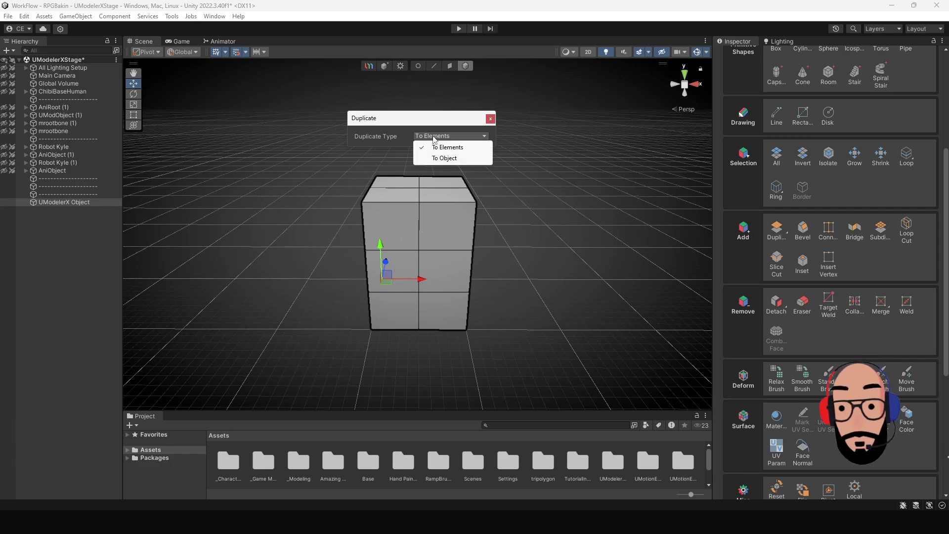
pyautogui.click(436, 159)
pyautogui.click(433, 137)
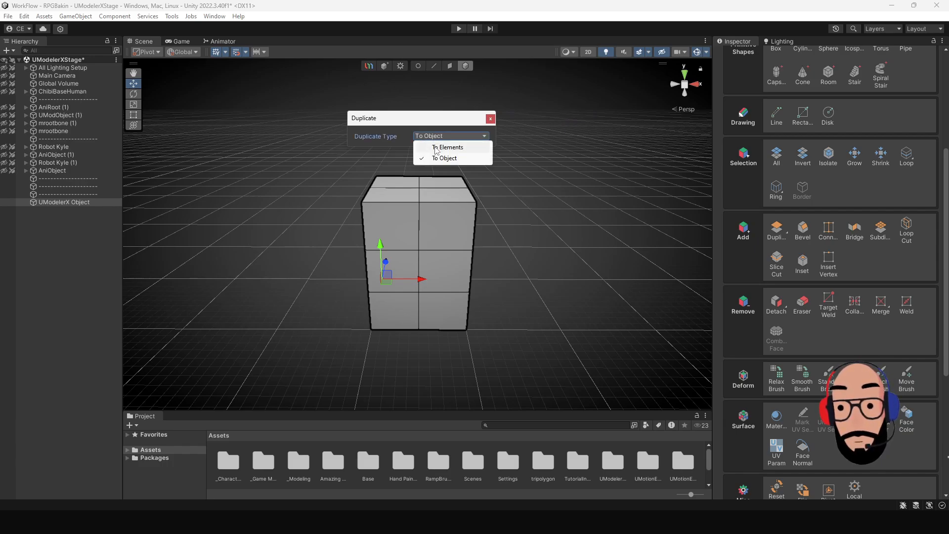
pyautogui.click(434, 148)
pyautogui.moveTo(432, 120); pyautogui.dragTo(432, 118)
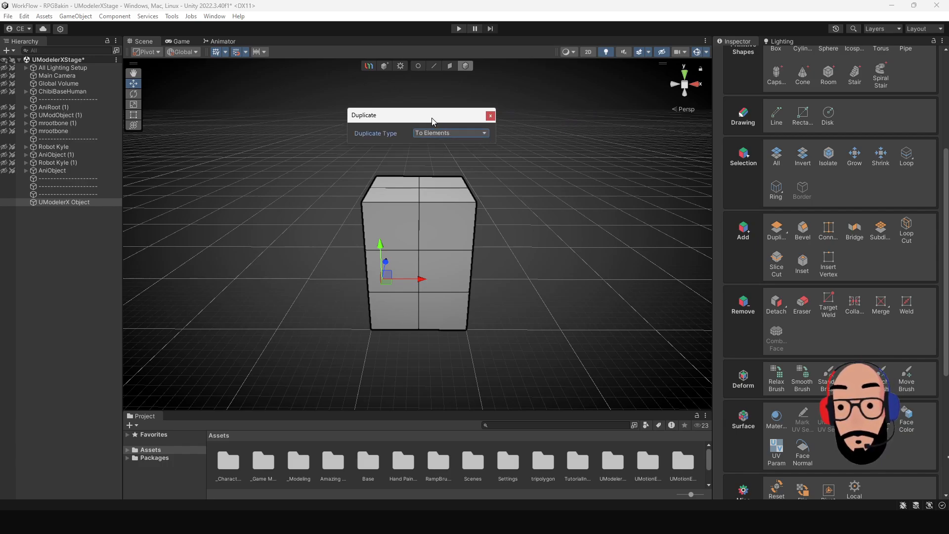
# - Duplicate the box's two upper front faces as elements and move the copy out in front of the box
pyautogui.click(450, 65)
pyautogui.click(411, 221)
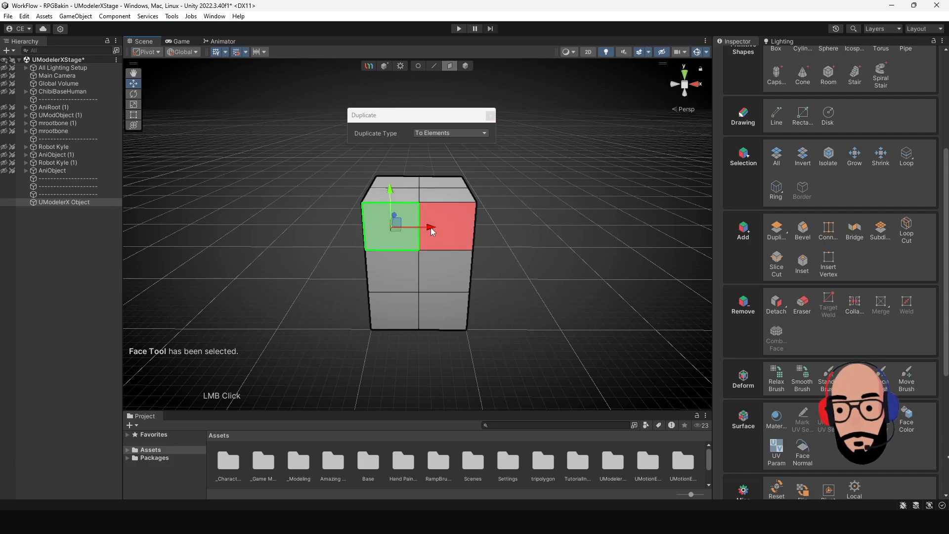
pyautogui.keyDown('shift'); pyautogui.click(455, 237); pyautogui.keyUp('shift')
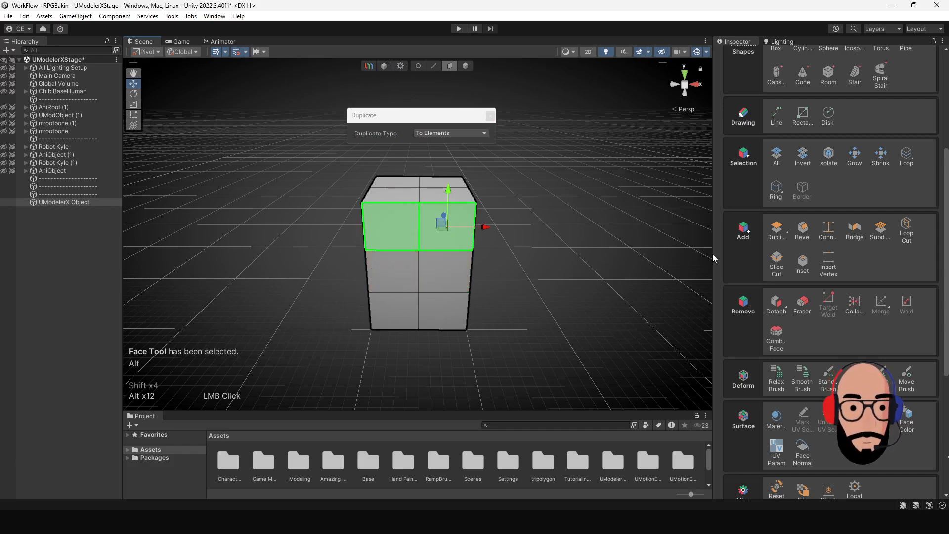
pyautogui.click(774, 230)
pyautogui.keyDown('alt'); pyautogui.moveTo(379, 283); pyautogui.dragTo(487, 237); pyautogui.keyUp('alt')
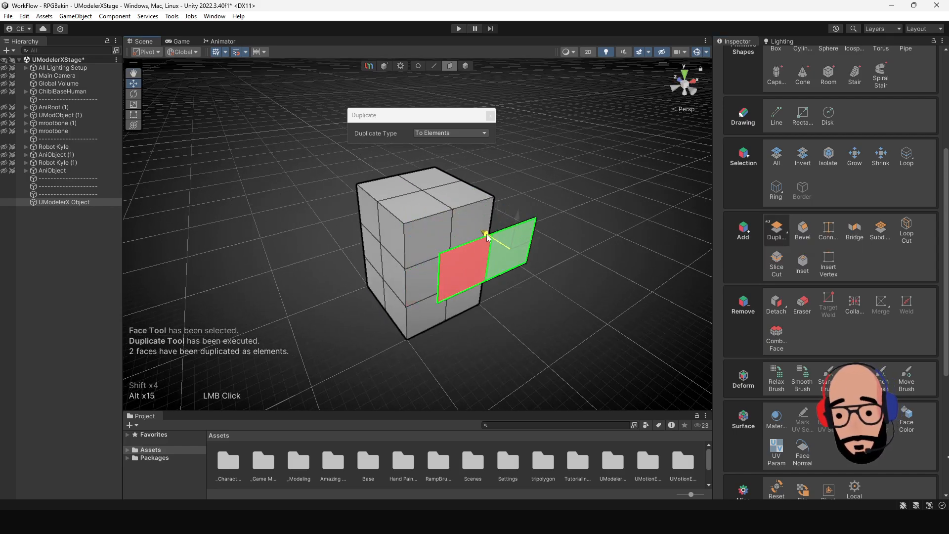
# - Try to move a single upper front face of the box, and undo that move
pyautogui.click(419, 229)
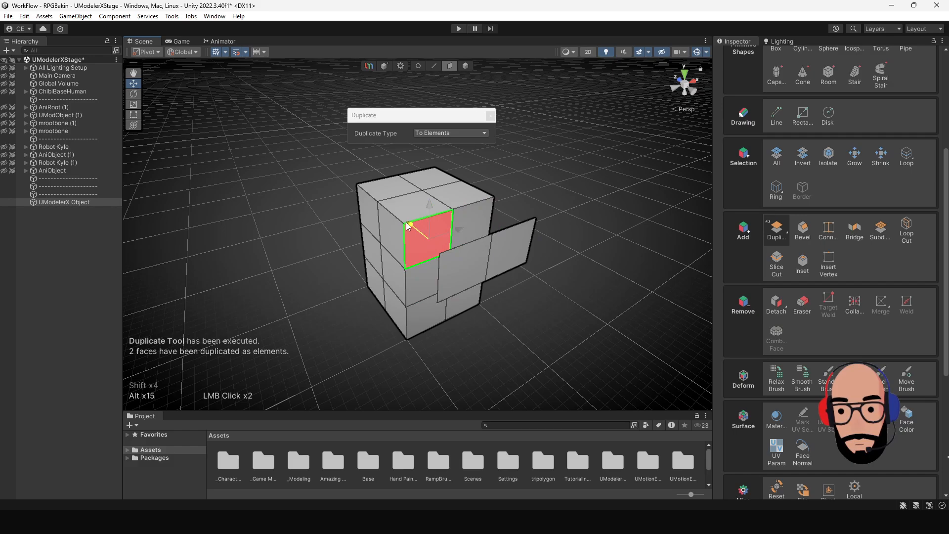
pyautogui.hotkey('ctrl', 'z')
# - Select one of the duplicated faces and extend the selection to its whole element with Isolate
pyautogui.click(480, 254)
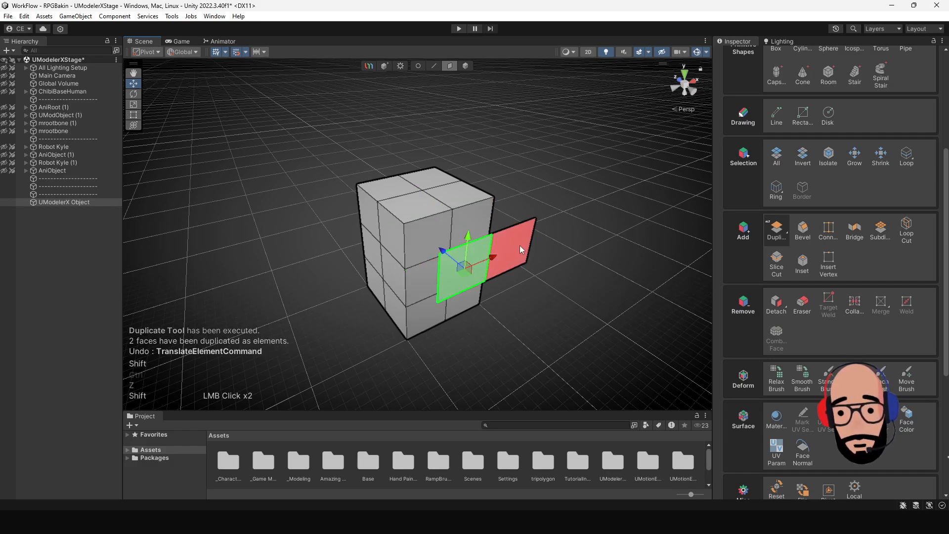
pyautogui.keyDown('shift'); pyautogui.click(520, 245); pyautogui.keyUp('shift')
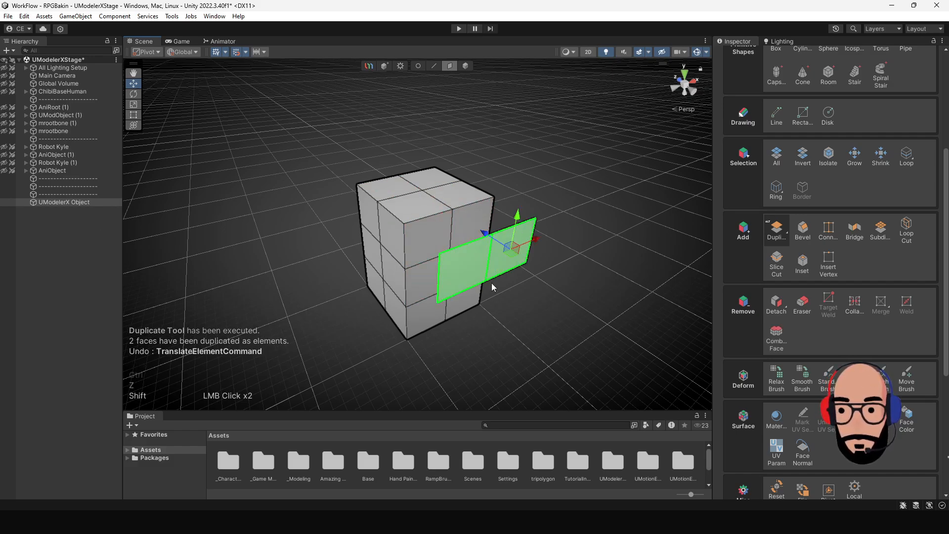
pyautogui.click(459, 268)
pyautogui.click(494, 269)
pyautogui.click(464, 274)
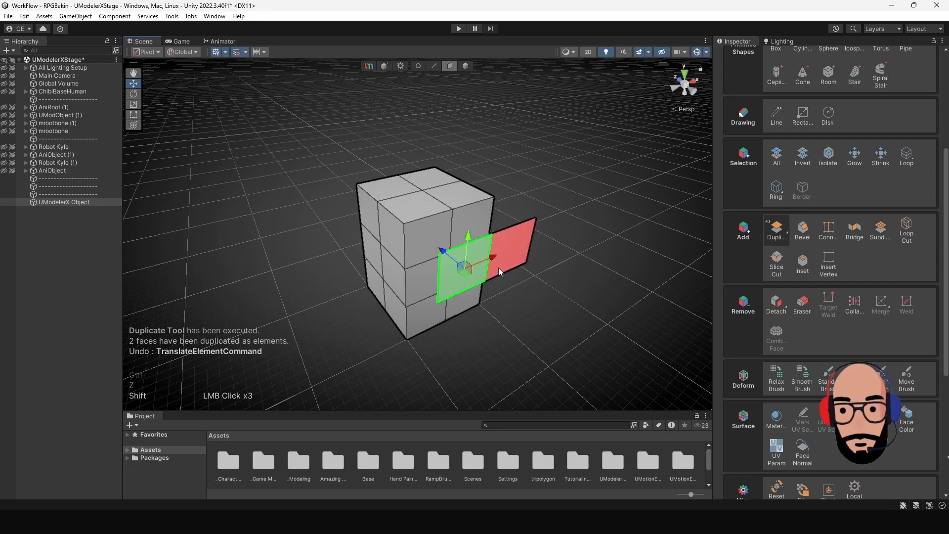
pyautogui.press('shift')
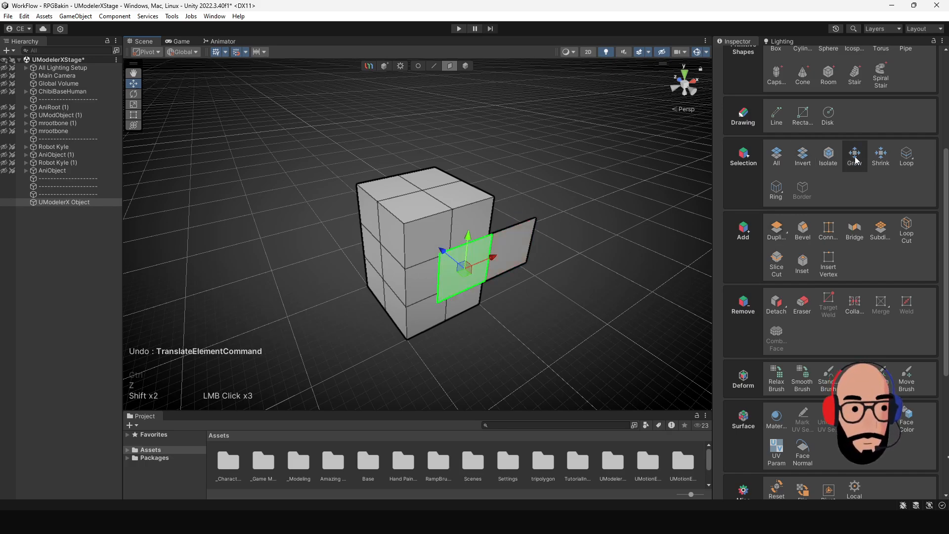
pyautogui.click(830, 155)
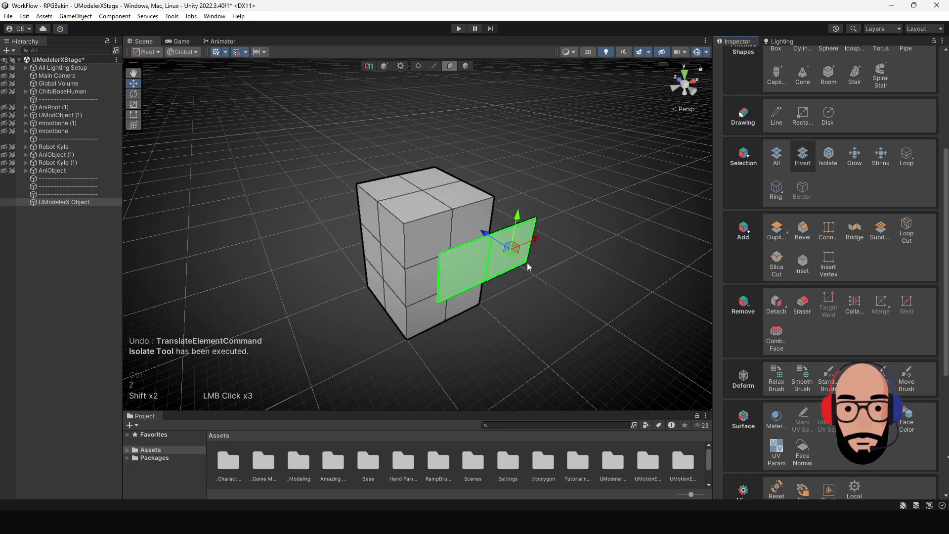
# - Use Isolate from single faces to select the whole box element and the duplicated face element in turn
pyautogui.click(435, 228)
pyautogui.click(828, 158)
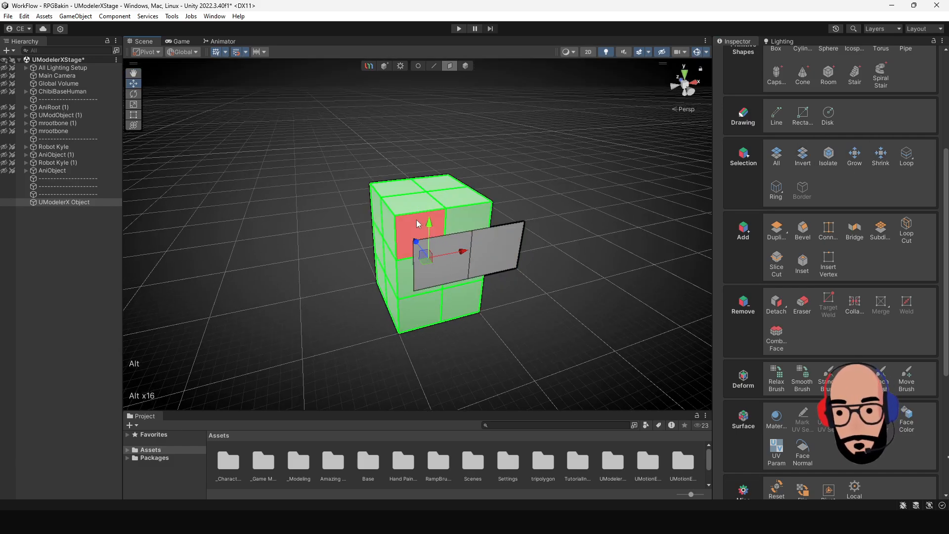
pyautogui.click(414, 203)
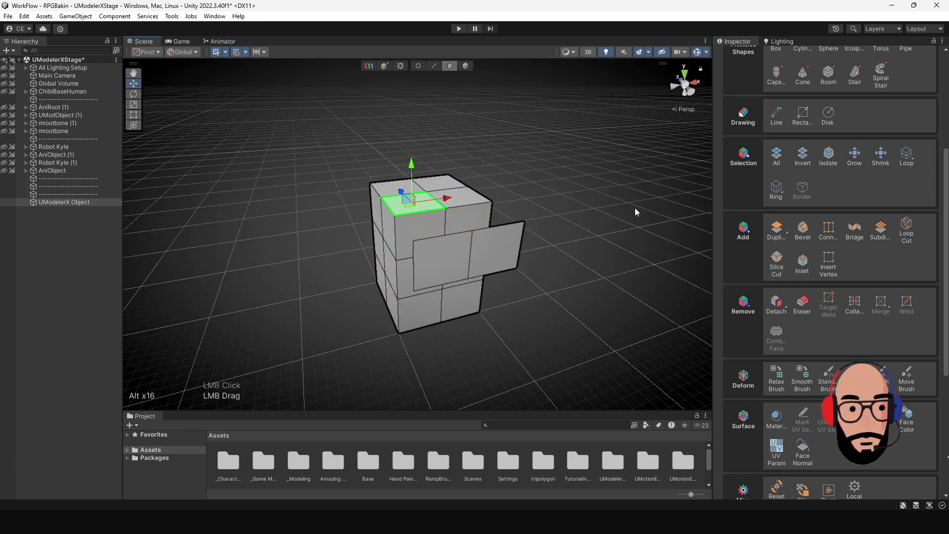
pyautogui.click(829, 155)
pyautogui.keyDown('alt'); pyautogui.moveTo(343, 233); pyautogui.dragTo(352, 210); pyautogui.keyUp('alt')
pyautogui.click(467, 238)
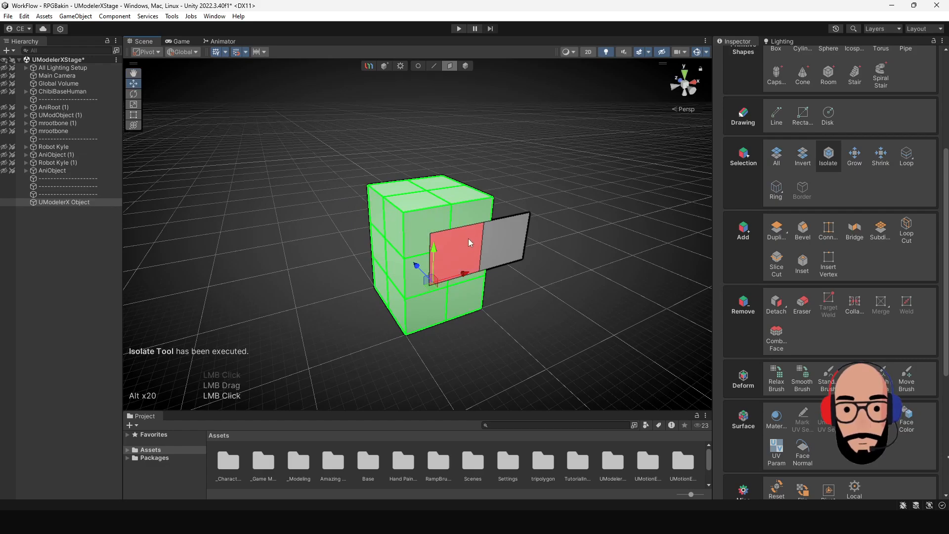
pyautogui.click(827, 159)
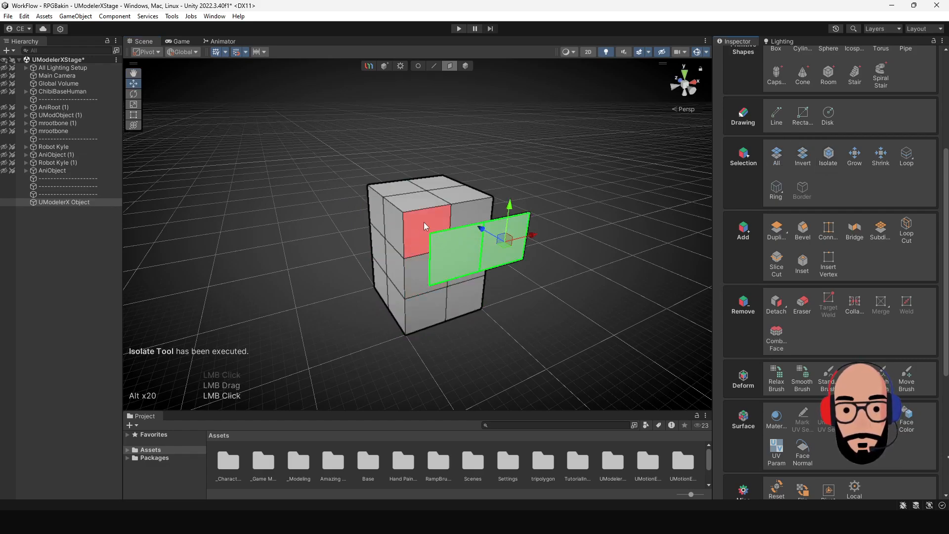
# - Select both duplicated faces in front of the box and delete them
pyautogui.click(423, 222)
pyautogui.click(463, 197)
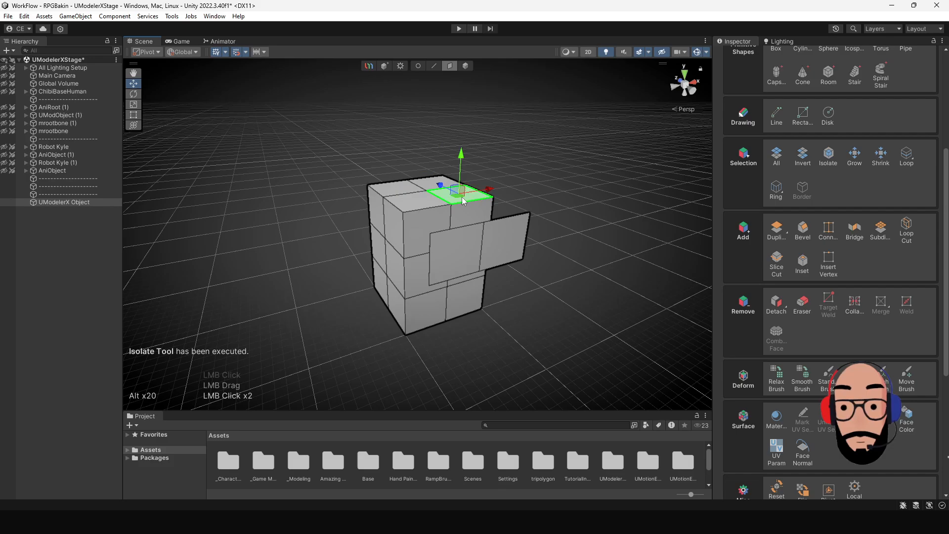
pyautogui.keyDown('alt'); pyautogui.moveTo(443, 230); pyautogui.dragTo(366, 256); pyautogui.keyUp('alt')
pyautogui.click(387, 262)
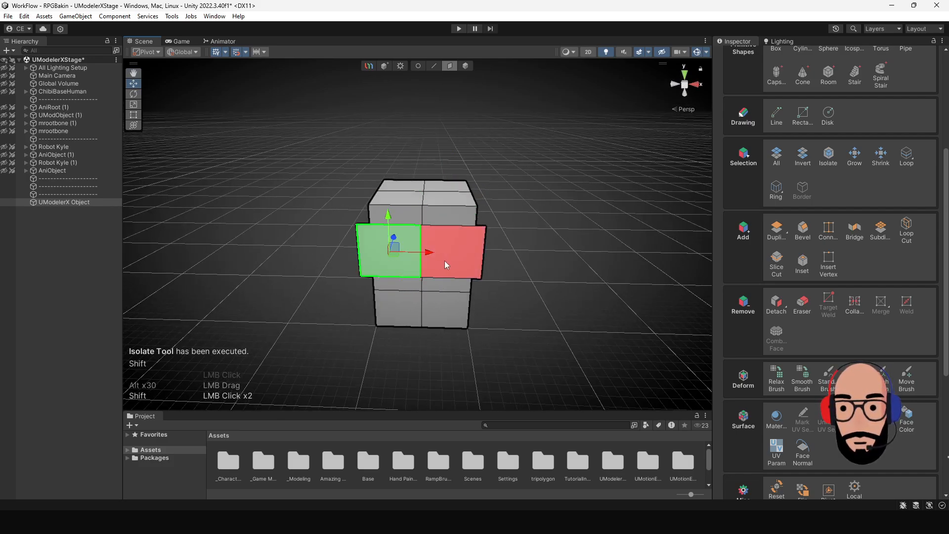
pyautogui.keyDown('shift'); pyautogui.click(445, 261); pyautogui.keyUp('shift')
pyautogui.press('Delete')
pyautogui.keyDown('alt'); pyautogui.moveTo(444, 261); pyautogui.dragTo(396, 249); pyautogui.keyUp('alt')
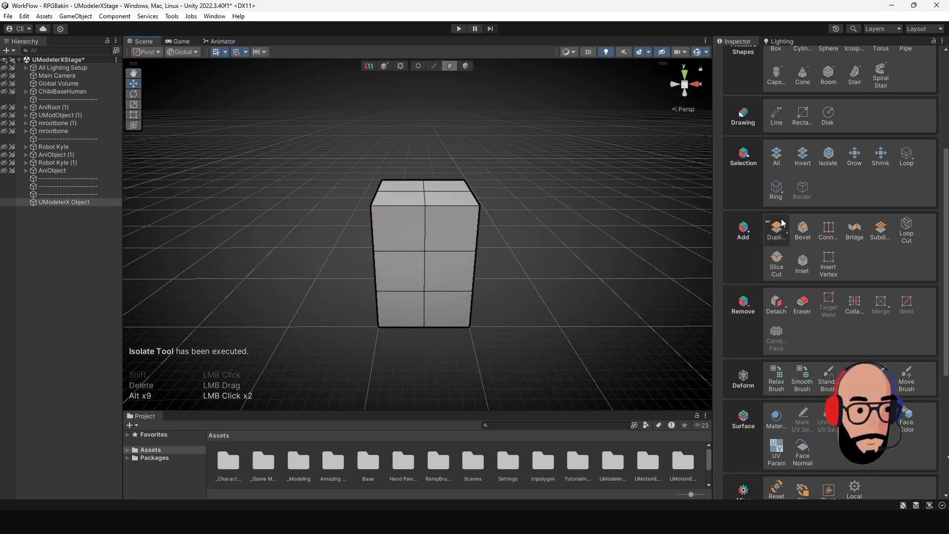
# - Reopen the Duplicate tool's options and set Duplicate Type to To Object
pyautogui.press('alt')
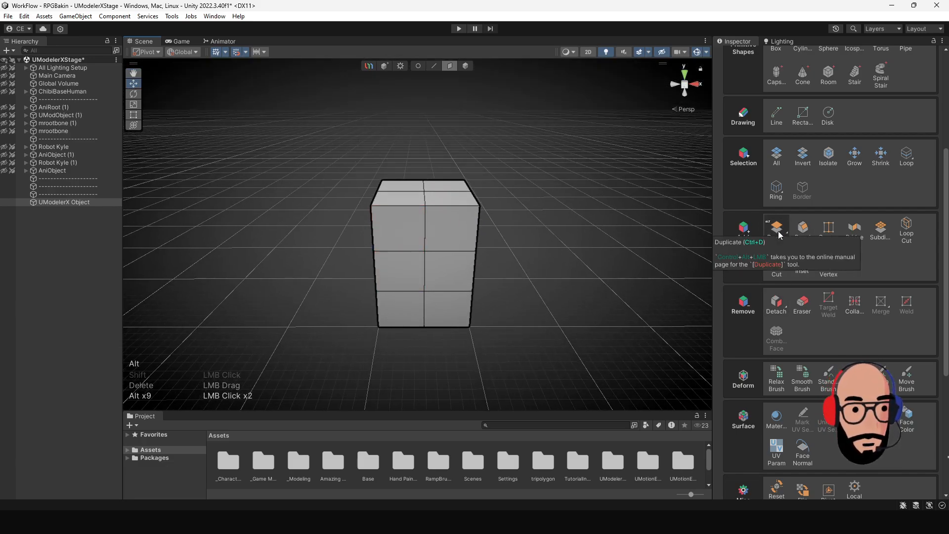
pyautogui.click(780, 234)
pyautogui.click(470, 132)
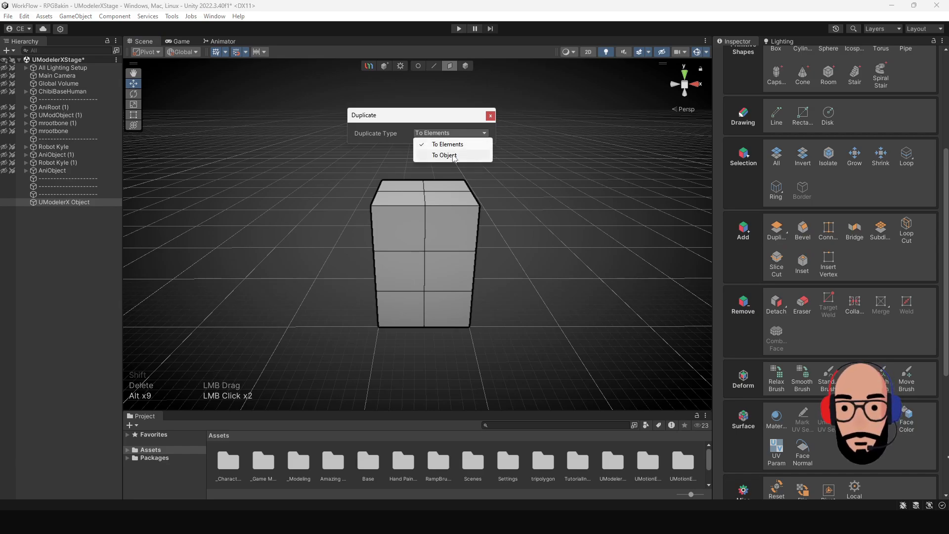
pyautogui.click(454, 155)
pyautogui.moveTo(456, 117); pyautogui.dragTo(460, 116)
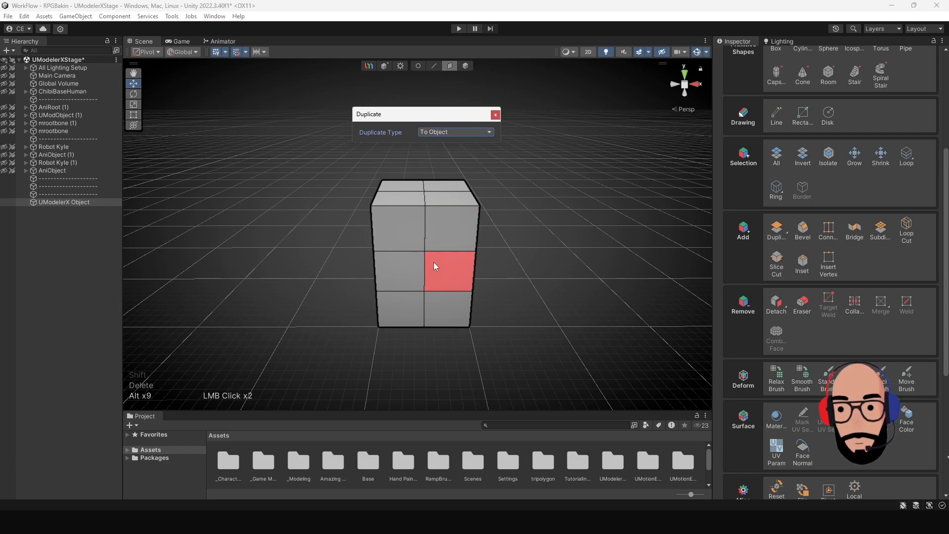
# - Duplicate the box's two upper front faces as a separate object and move it out in front of the box
pyautogui.click(418, 231)
pyautogui.keyDown('shift'); pyautogui.click(455, 236); pyautogui.keyUp('shift')
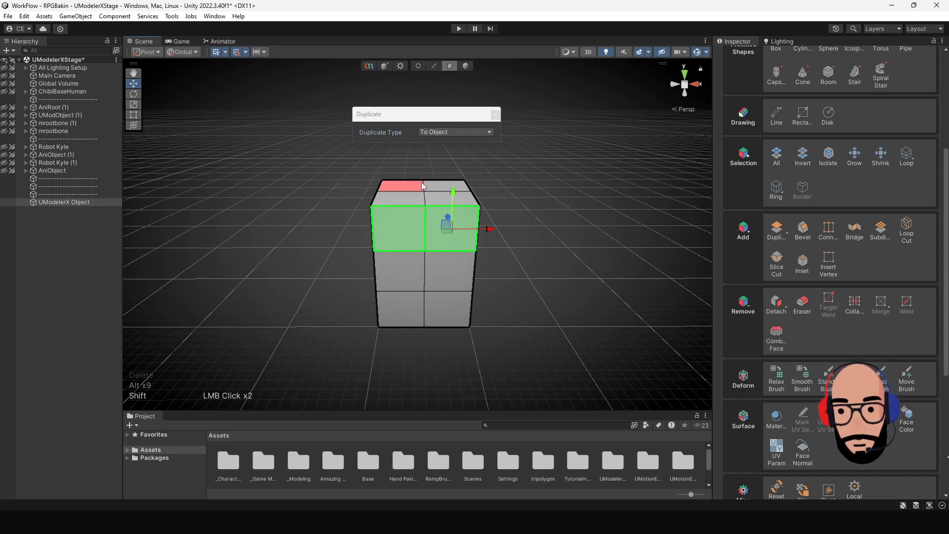
pyautogui.click(779, 236)
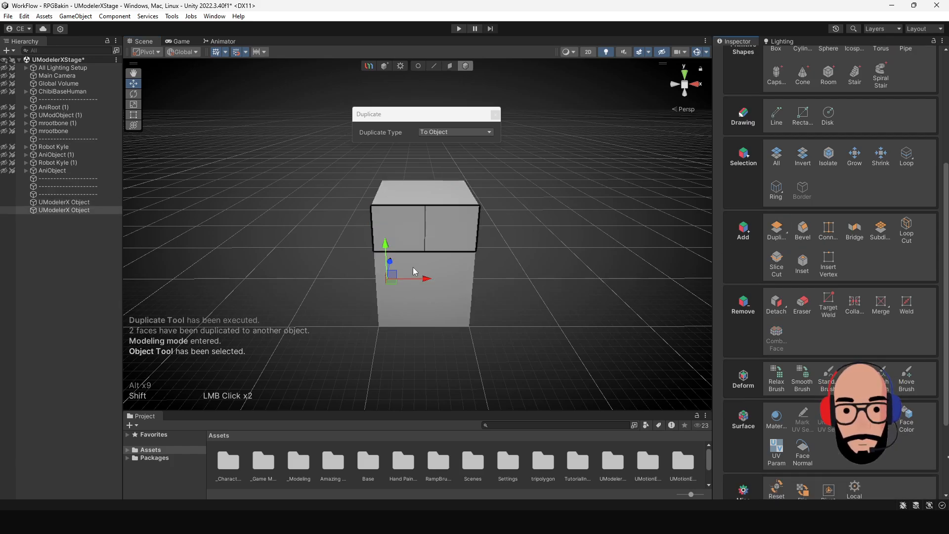
pyautogui.keyDown('alt'); pyautogui.moveTo(413, 267); pyautogui.dragTo(497, 296); pyautogui.keyUp('alt')
pyautogui.moveTo(356, 270); pyautogui.dragTo(396, 296)
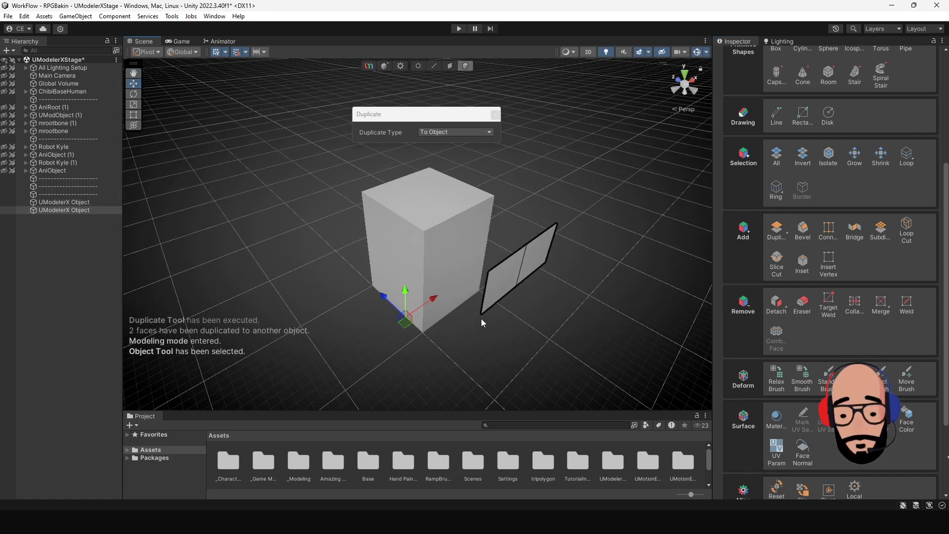
# - Switch the selection between the original box and the duplicated object to compare the two separate objects
pyautogui.click(82, 203)
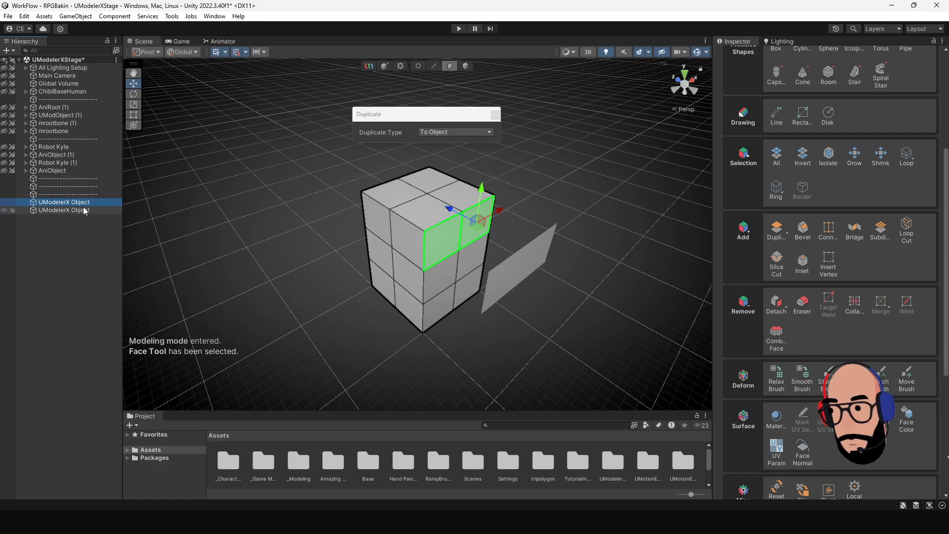
pyautogui.click(83, 210)
pyautogui.click(87, 201)
pyautogui.click(86, 210)
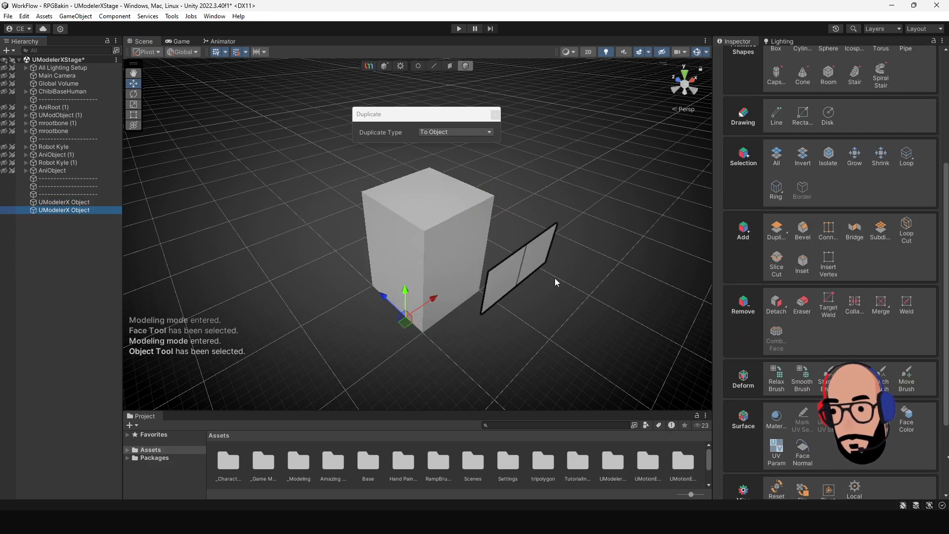
pyautogui.keyDown('alt'); pyautogui.moveTo(555, 279); pyautogui.dragTo(444, 232); pyautogui.keyUp('alt')
# - Close the Duplicate options and delete the duplicated face object
pyautogui.click(495, 115)
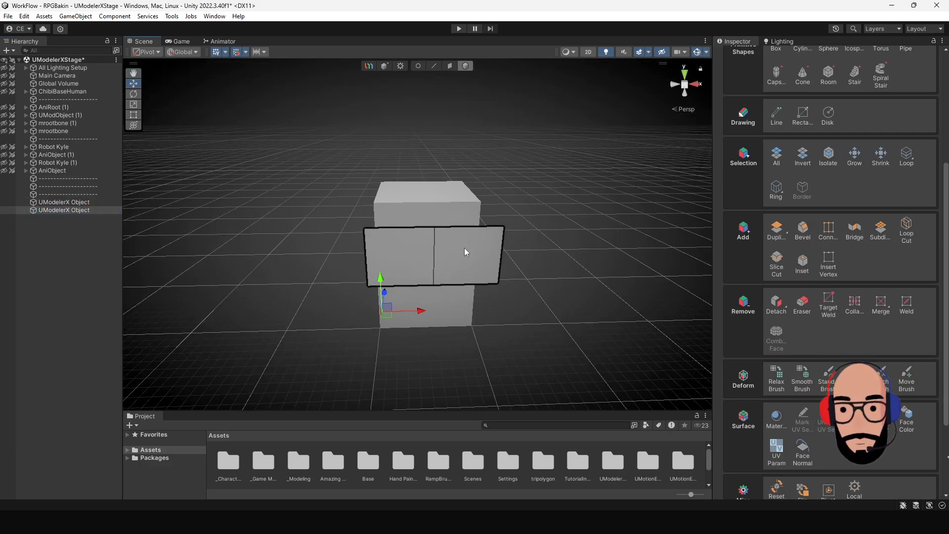
pyautogui.click(485, 263)
pyautogui.click(485, 263)
pyautogui.press('Delete')
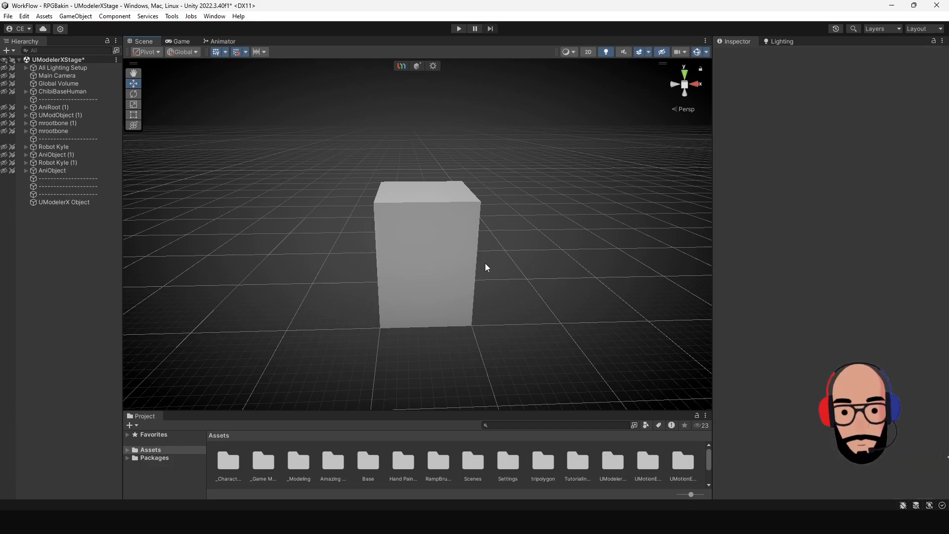
# - Bevel the two upper front edges of the box in edge mode
pyautogui.click(469, 254)
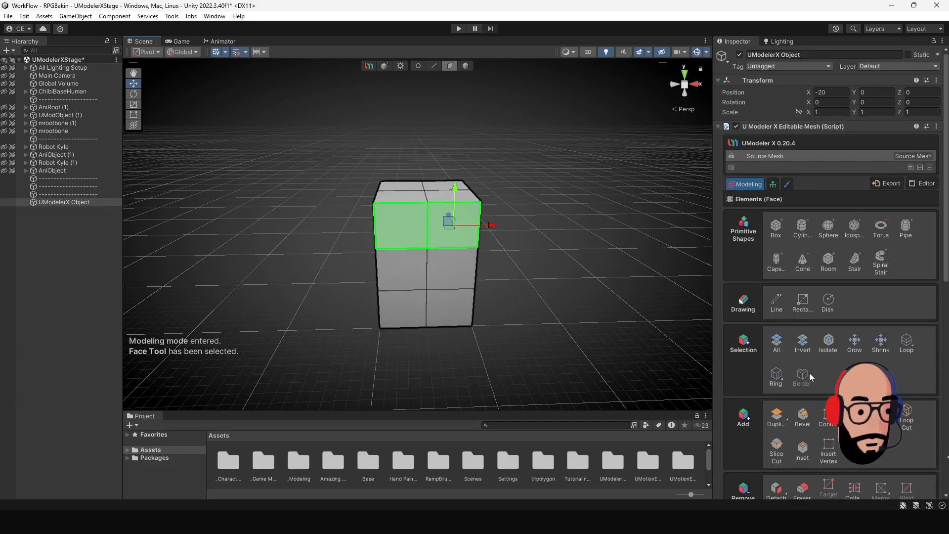
pyautogui.scroll(-5, 809, 373)
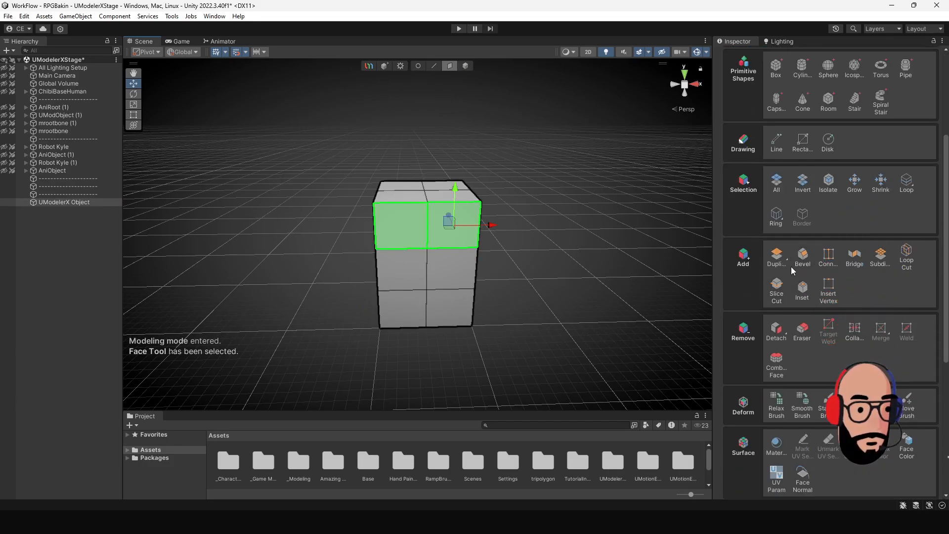
pyautogui.click(433, 66)
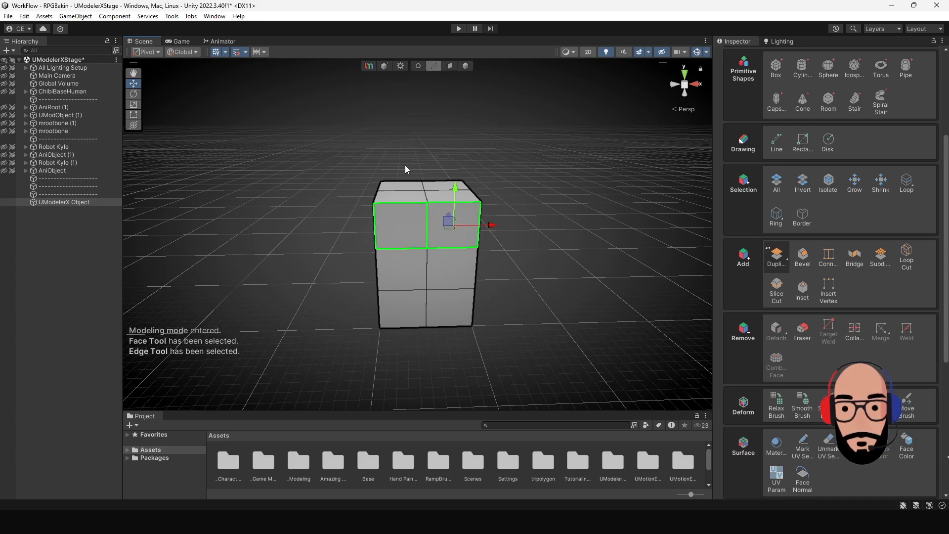
pyautogui.click(405, 206)
pyautogui.keyDown('shift'); pyautogui.click(447, 204); pyautogui.keyUp('shift')
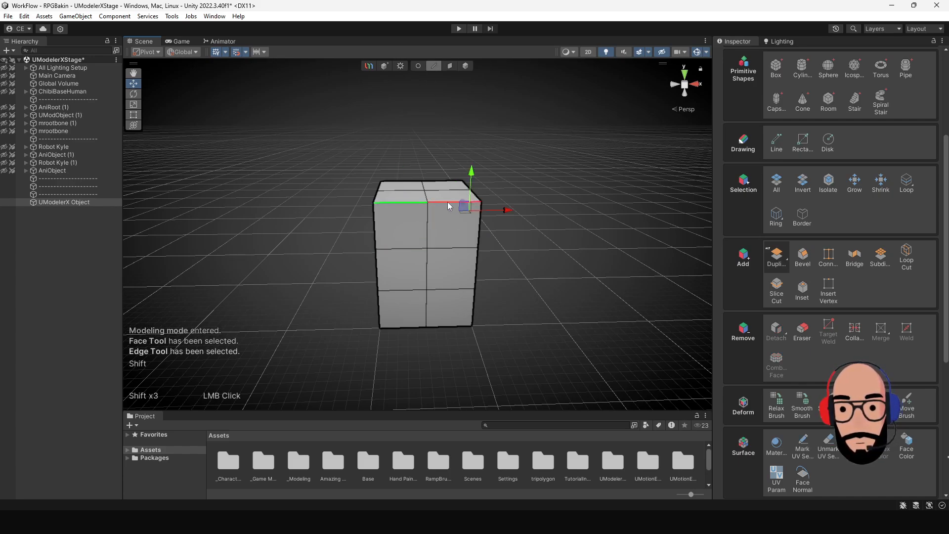
pyautogui.keyDown('shift'); pyautogui.click(445, 204); pyautogui.keyUp('shift')
pyautogui.click(512, 217)
pyautogui.click(455, 203)
pyautogui.keyDown('shift'); pyautogui.click(403, 205); pyautogui.keyUp('shift')
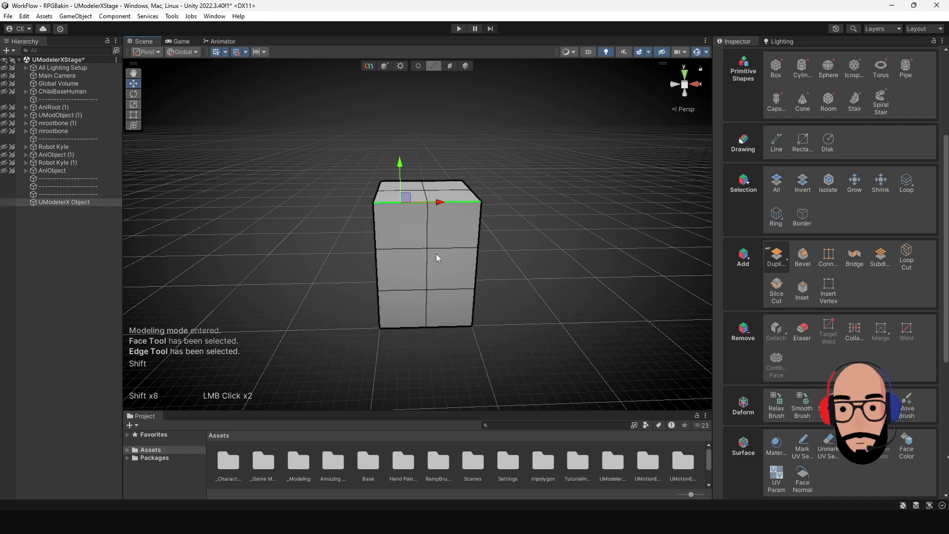
pyautogui.click(803, 257)
pyautogui.keyDown('alt'); pyautogui.moveTo(466, 272); pyautogui.dragTo(505, 275); pyautogui.keyUp('alt')
pyautogui.scroll(2, 484, 267)
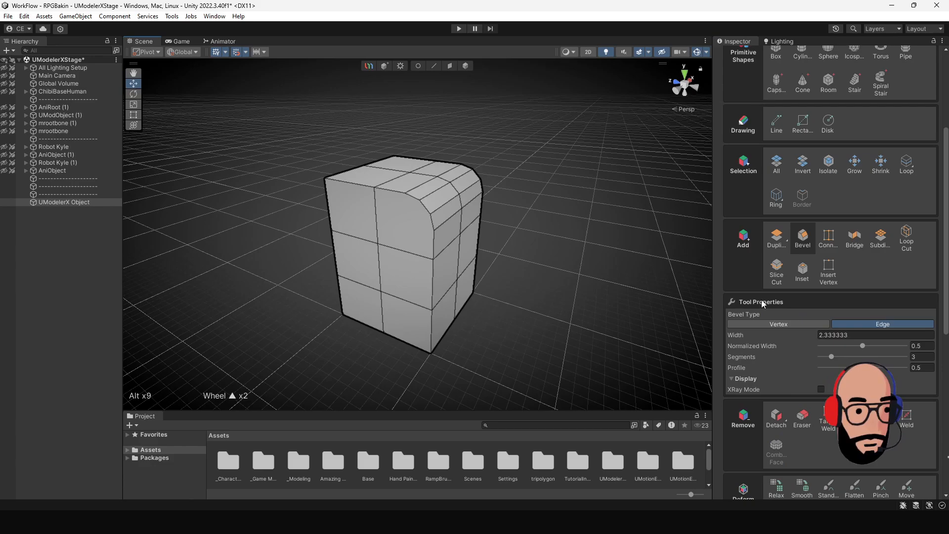
# - Adjust the edge bevel to 4 segments with a profile of 0.5
pyautogui.scroll(-1, 776, 340)
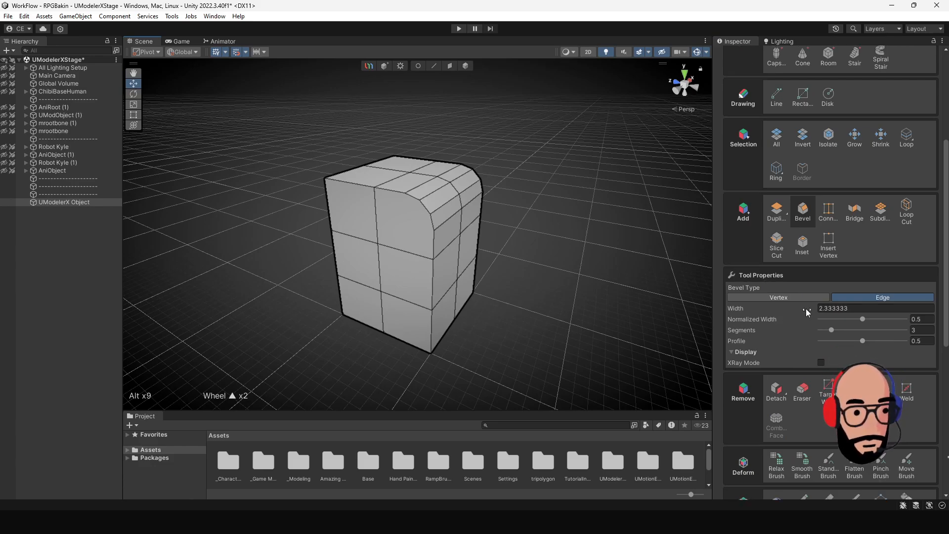
pyautogui.moveTo(806, 312)
pyautogui.mouseDown()
pyautogui.moveTo(793, 308)
pyautogui.moveTo(802, 307)
pyautogui.mouseUp()
pyautogui.hotkey('ctrl', 'z')
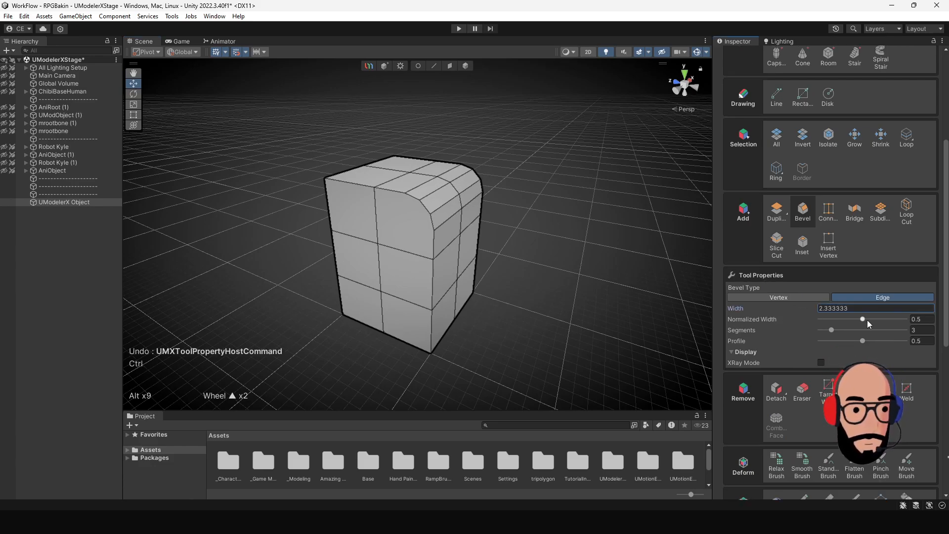
pyautogui.moveTo(865, 318); pyautogui.dragTo(860, 343)
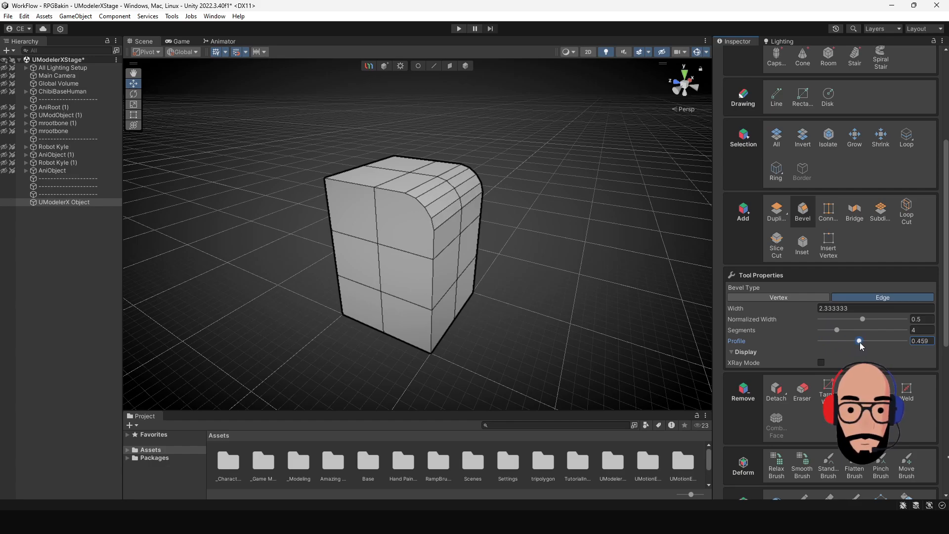
pyautogui.keyDown('alt'); pyautogui.moveTo(604, 328); pyautogui.dragTo(430, 301); pyautogui.keyUp('alt')
pyautogui.click(920, 340)
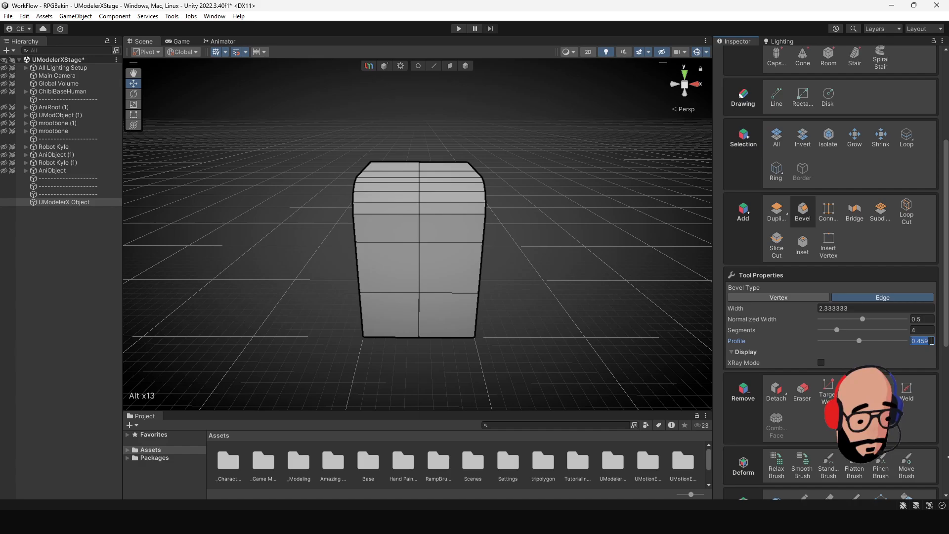
pyautogui.write('0.5')
# - Bevel the box's upper rear corner vertex, on the side opposite the rounded edge, in vertex mode
pyautogui.keyDown('alt'); pyautogui.moveTo(446, 256); pyautogui.dragTo(402, 263); pyautogui.keyUp('alt')
pyautogui.click(418, 65)
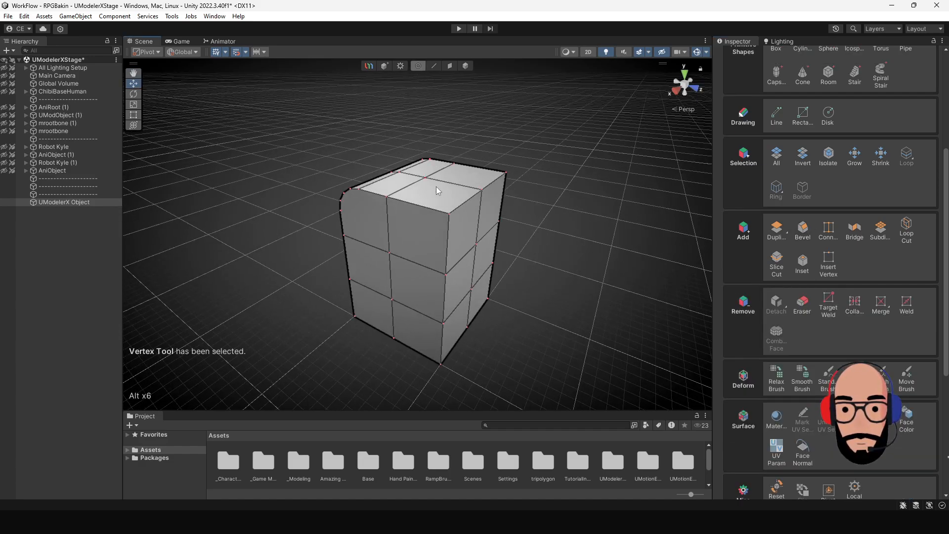
pyautogui.click(449, 212)
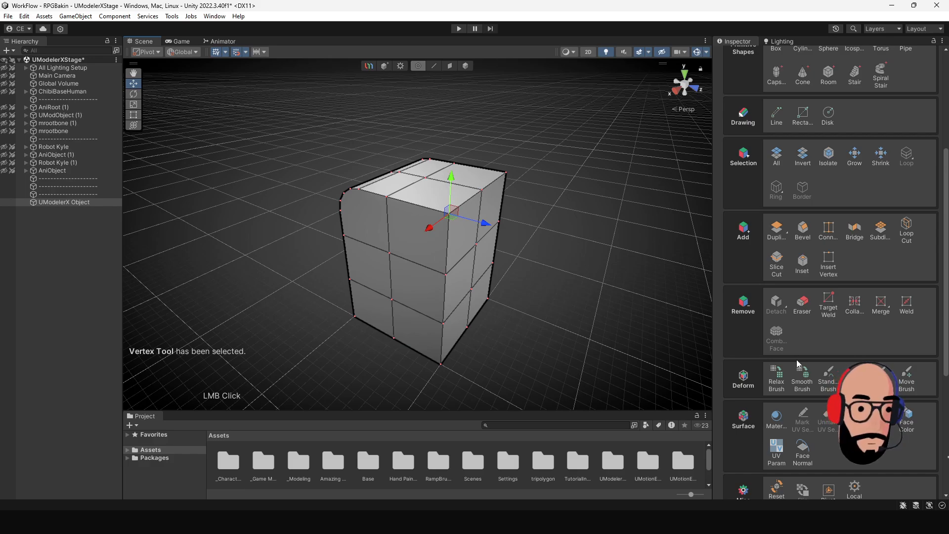
pyautogui.scroll(-2, 797, 360)
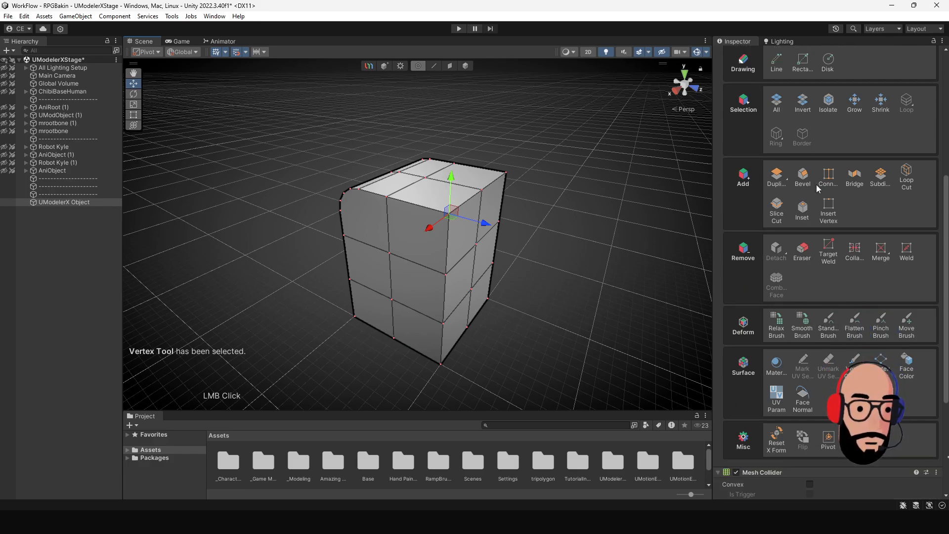
pyautogui.click(804, 179)
pyautogui.keyDown('alt'); pyautogui.moveTo(420, 270); pyautogui.dragTo(500, 237); pyautogui.keyUp('alt')
pyautogui.scroll(2, 494, 236)
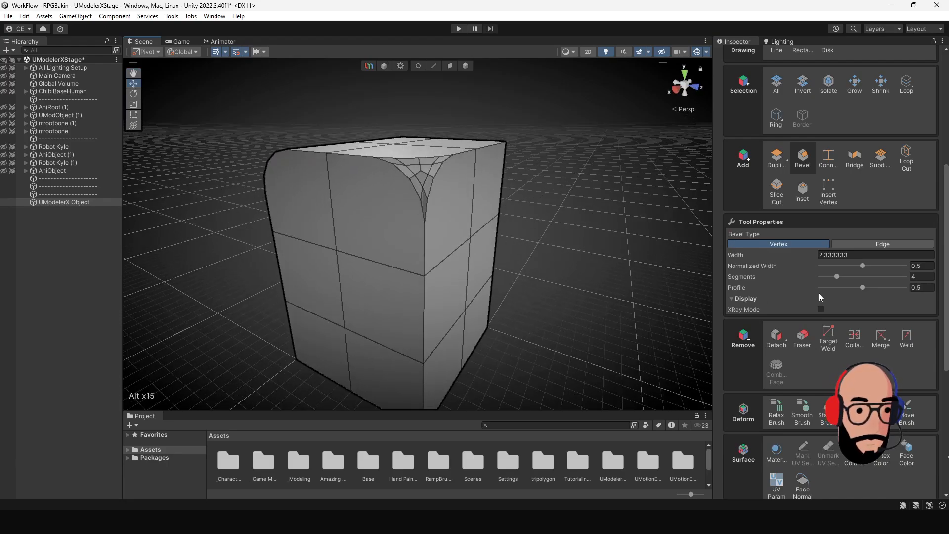
# - Set the vertex bevel to 1 segment with a normalized width of 0.738
pyautogui.moveTo(836, 277); pyautogui.dragTo(821, 279)
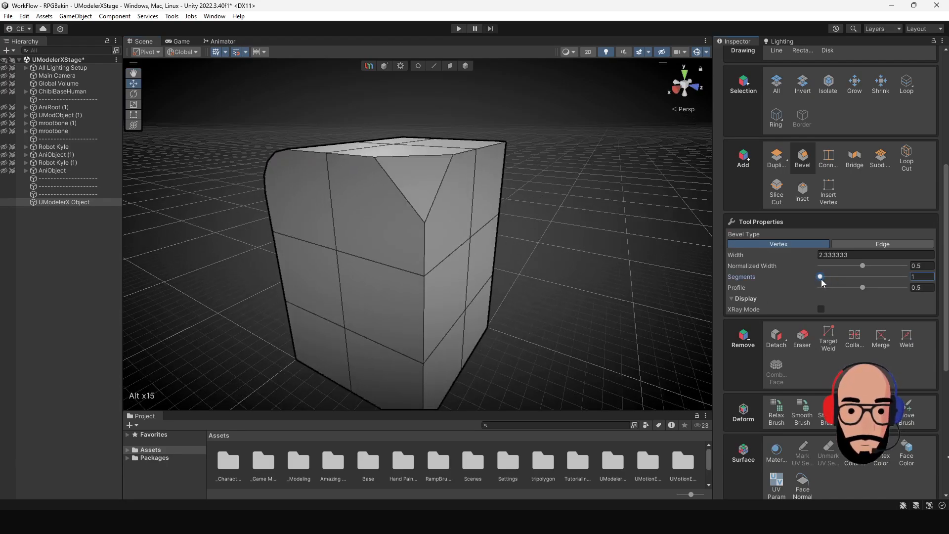
pyautogui.keyDown('alt'); pyautogui.moveTo(624, 290); pyautogui.dragTo(591, 290); pyautogui.keyUp('alt')
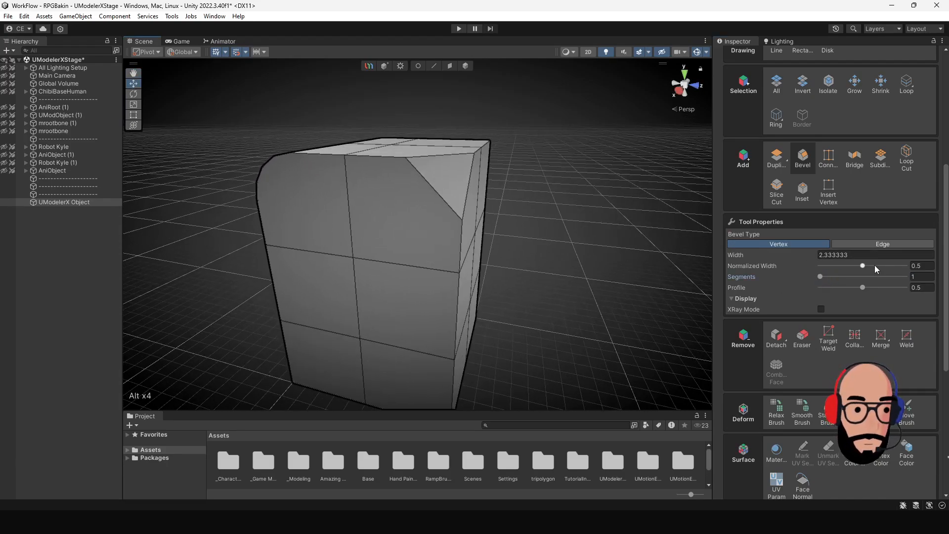
pyautogui.moveTo(863, 266); pyautogui.dragTo(883, 265)
pyautogui.keyDown('alt'); pyautogui.moveTo(426, 243); pyautogui.dragTo(401, 228, button='right'); pyautogui.keyUp('alt')
pyautogui.keyDown('alt'); pyautogui.moveTo(425, 231); pyautogui.dragTo(534, 225); pyautogui.keyUp('alt')
pyautogui.keyDown('alt'); pyautogui.moveTo(335, 227); pyautogui.dragTo(444, 232); pyautogui.keyUp('alt')
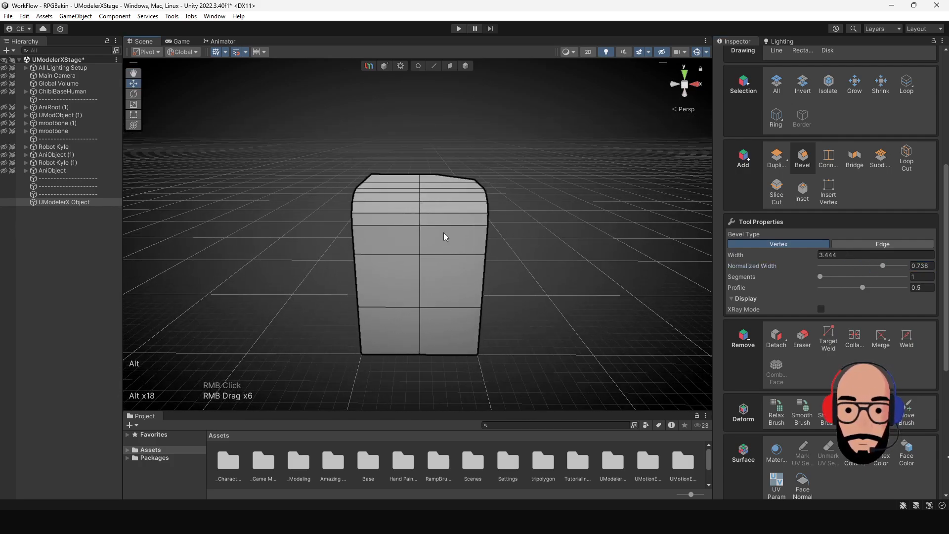
# - Connect two opposite corner vertices of the middle right front face with a diagonal edge running down from the box's centre line
pyautogui.click(467, 66)
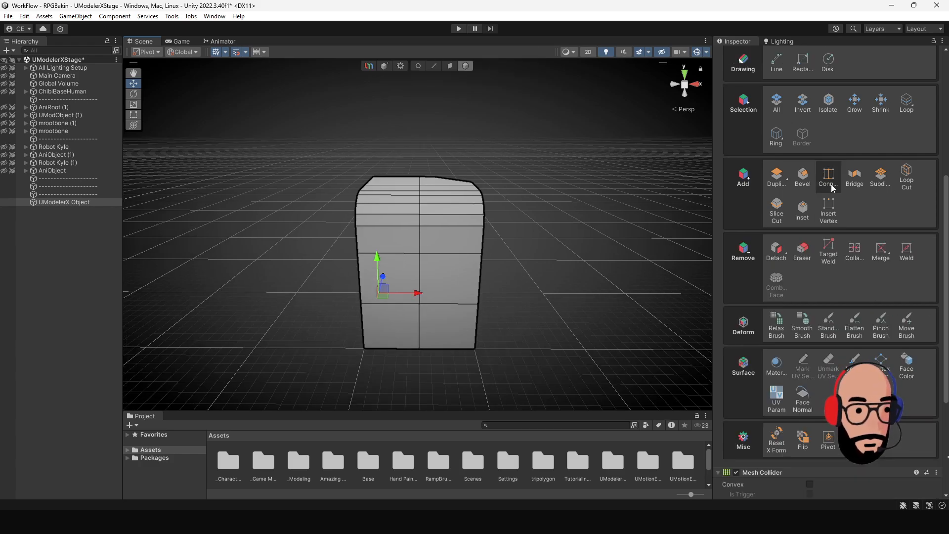
pyautogui.click(418, 66)
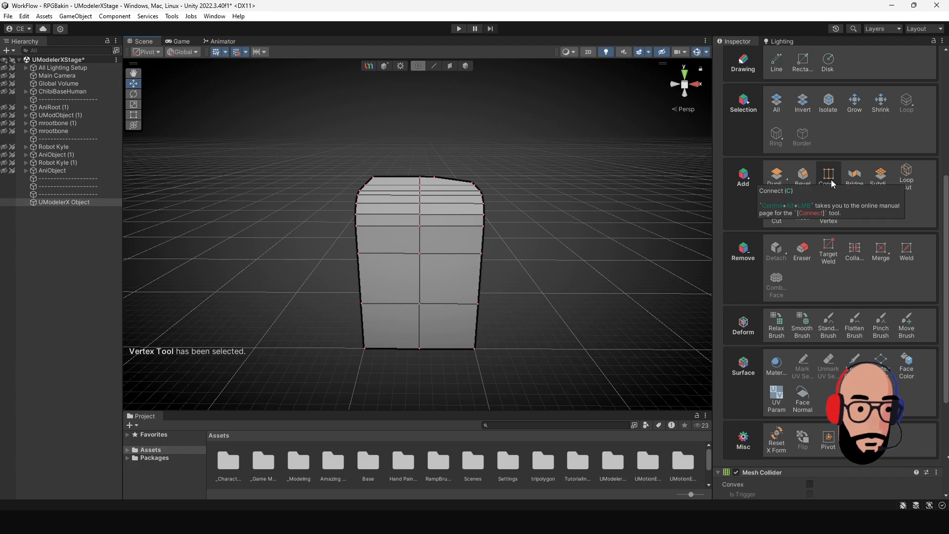
pyautogui.keyDown('alt'); pyautogui.moveTo(426, 275); pyautogui.dragTo(423, 242); pyautogui.keyUp('alt')
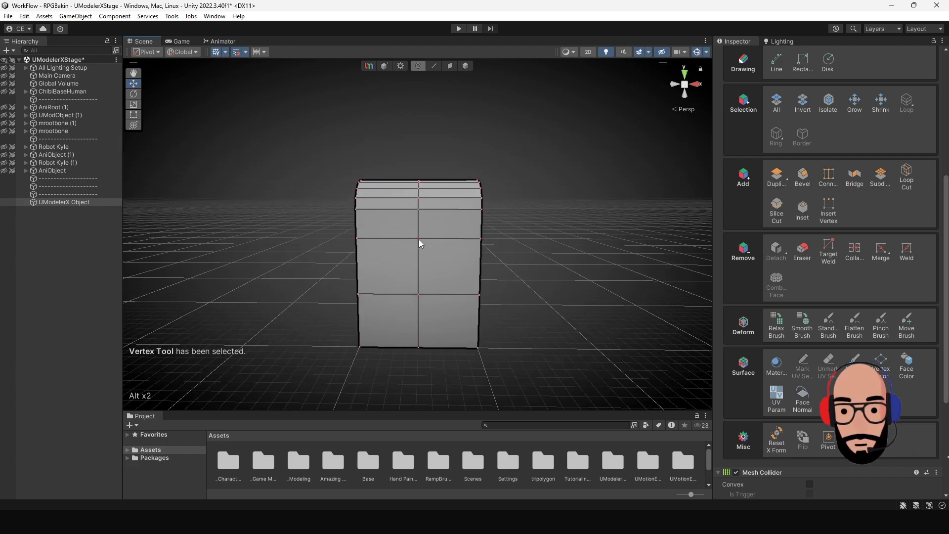
pyautogui.click(419, 241)
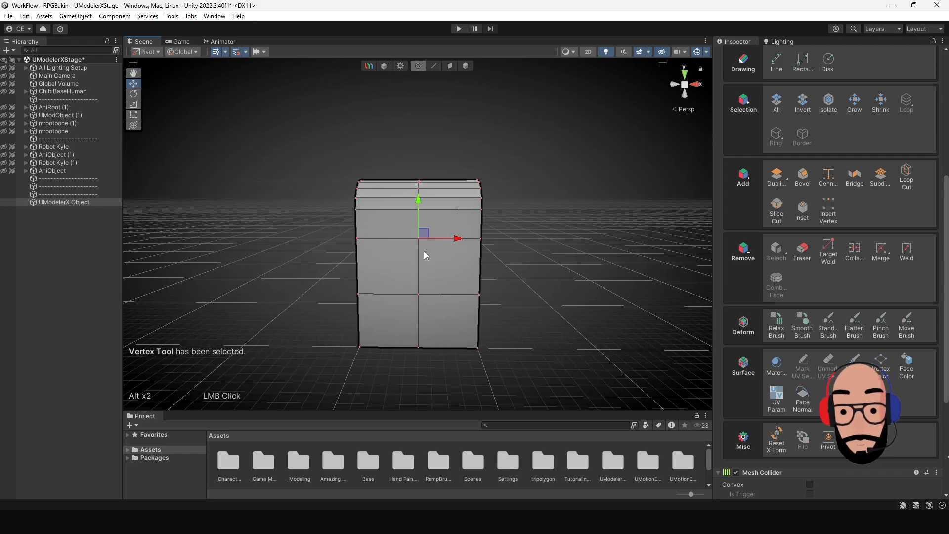
pyautogui.keyDown('shift'); pyautogui.click(480, 295); pyautogui.keyUp('shift')
pyautogui.keyDown('alt'); pyautogui.moveTo(520, 326); pyautogui.dragTo(664, 280); pyautogui.keyUp('alt')
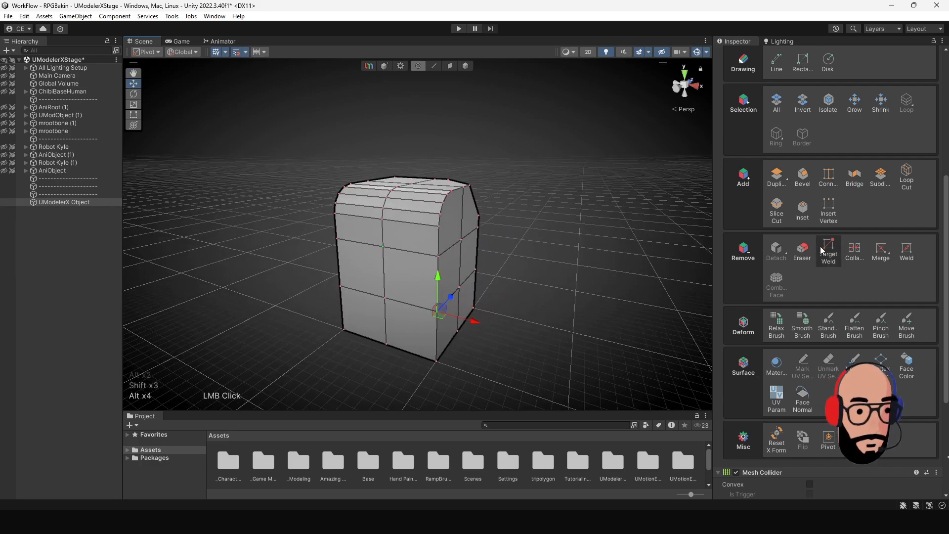
pyautogui.click(828, 177)
pyautogui.keyDown('alt'); pyautogui.moveTo(330, 311); pyautogui.dragTo(408, 299); pyautogui.keyUp('alt')
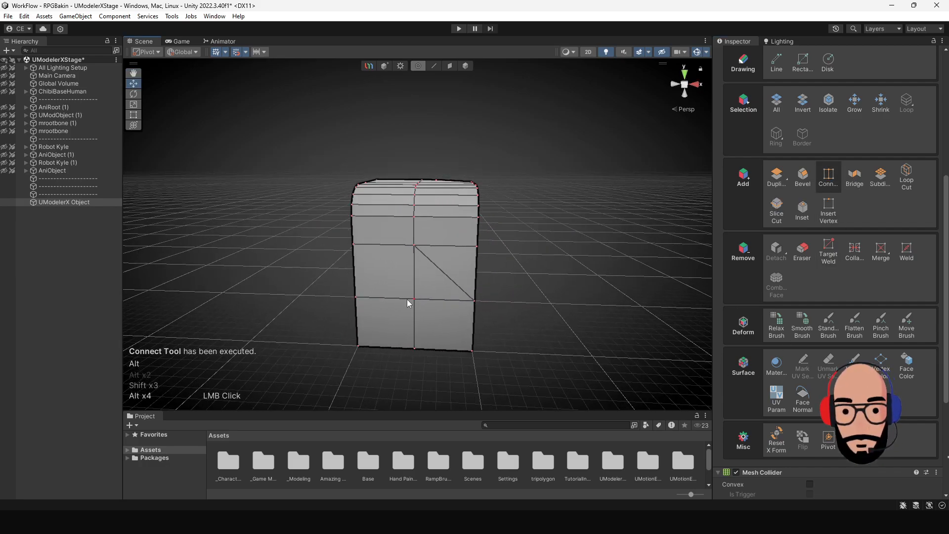
# - Try to connect the same face's other two opposite corner vertices across the existing diagonal
pyautogui.click(413, 299)
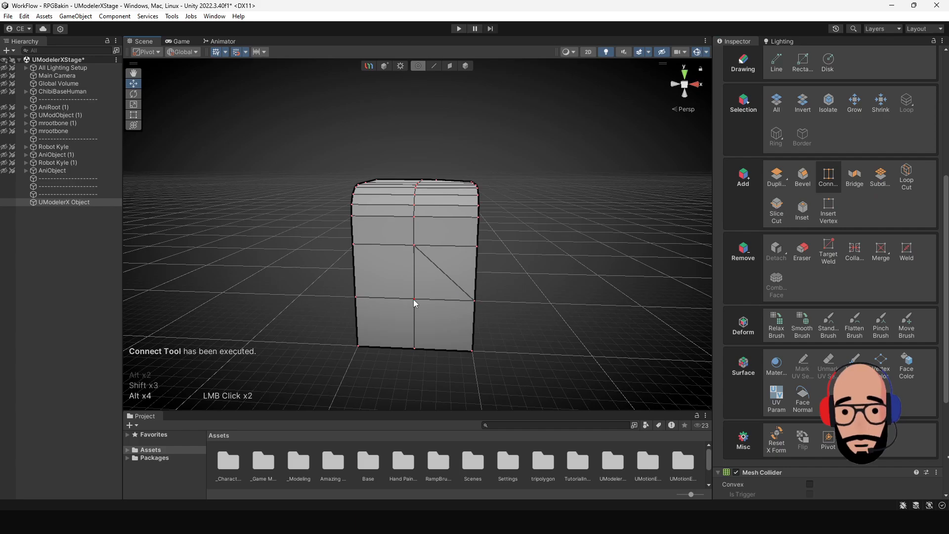
pyautogui.keyDown('shift'); pyautogui.click(477, 247); pyautogui.keyUp('shift')
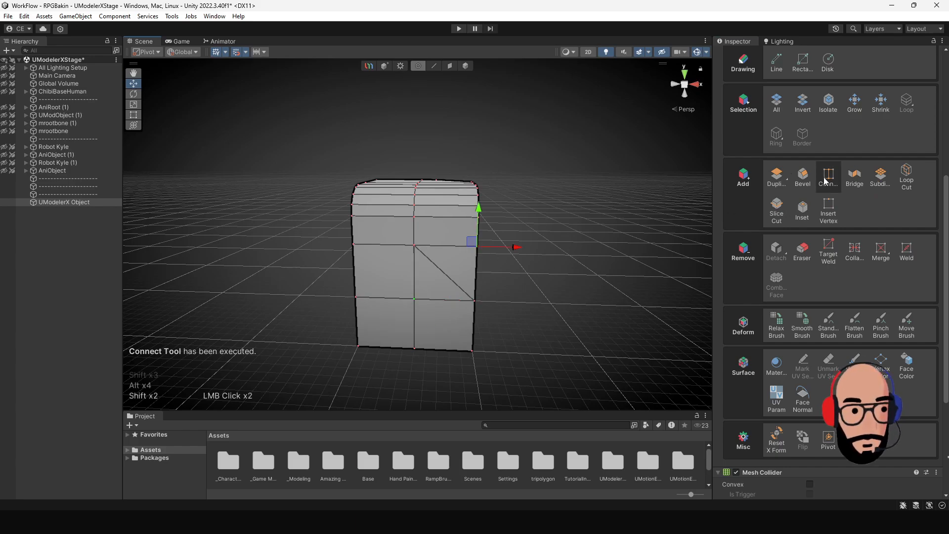
pyautogui.keyDown('alt'); pyautogui.moveTo(475, 272); pyautogui.dragTo(445, 271); pyautogui.keyUp('alt')
pyautogui.scroll(3, 430, 286)
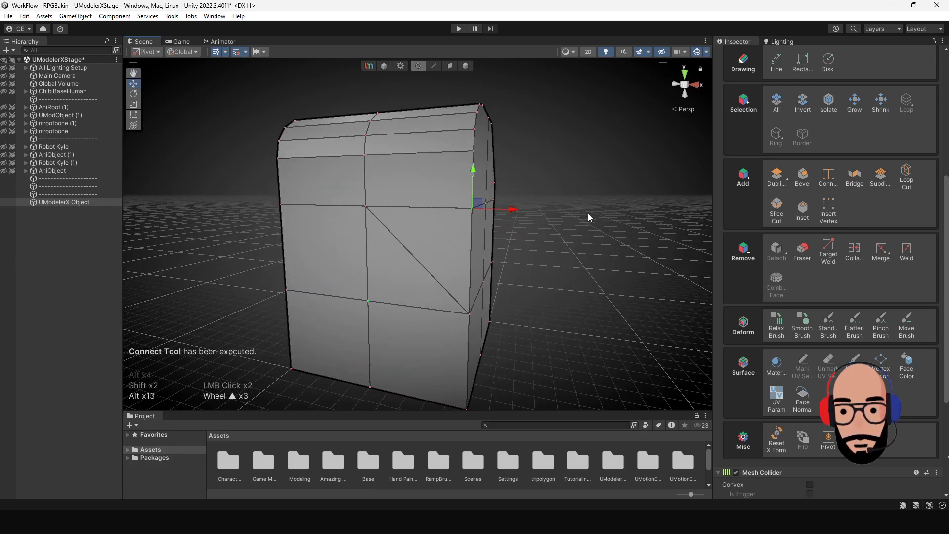
pyautogui.click(829, 179)
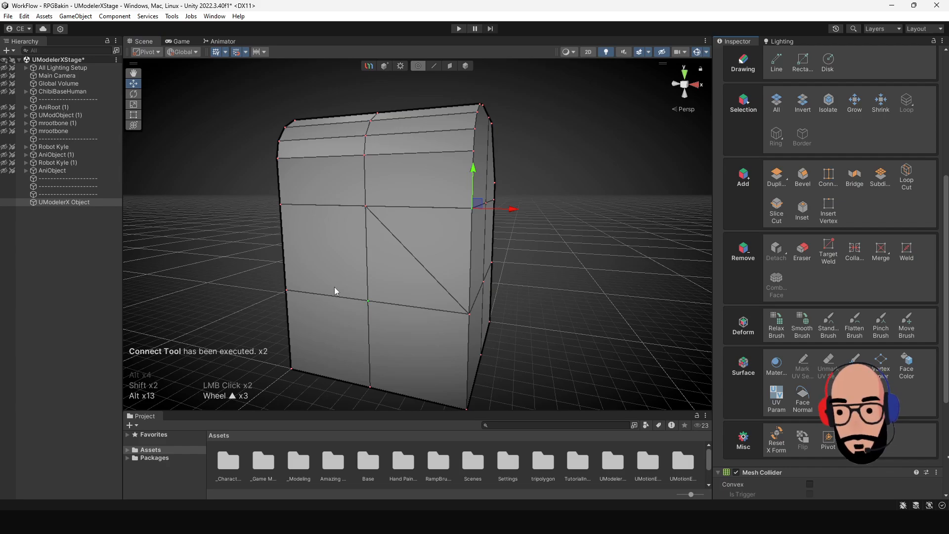
pyautogui.keyDown('alt'); pyautogui.moveTo(334, 288); pyautogui.dragTo(437, 293); pyautogui.keyUp('alt')
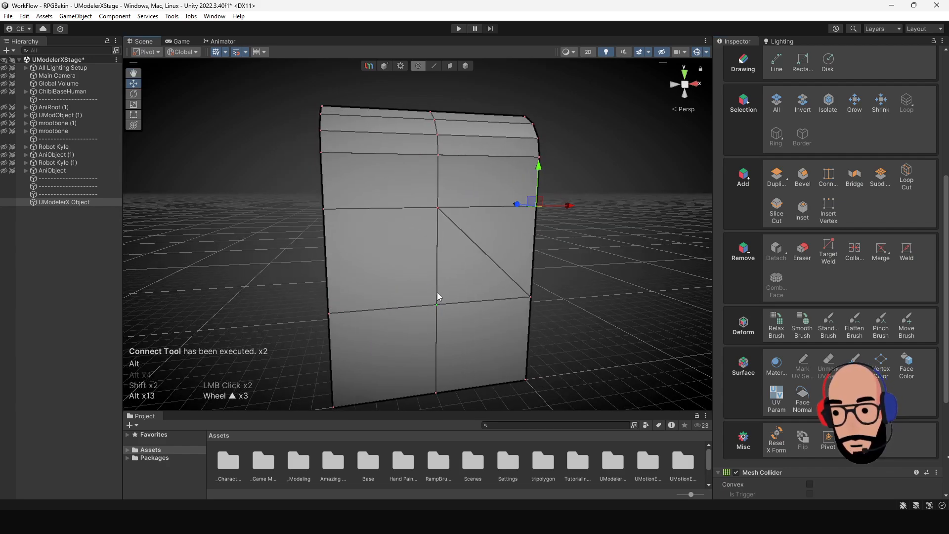
# - Insert a vertex at about the middle of the diagonal edge on the front face
pyautogui.click(830, 214)
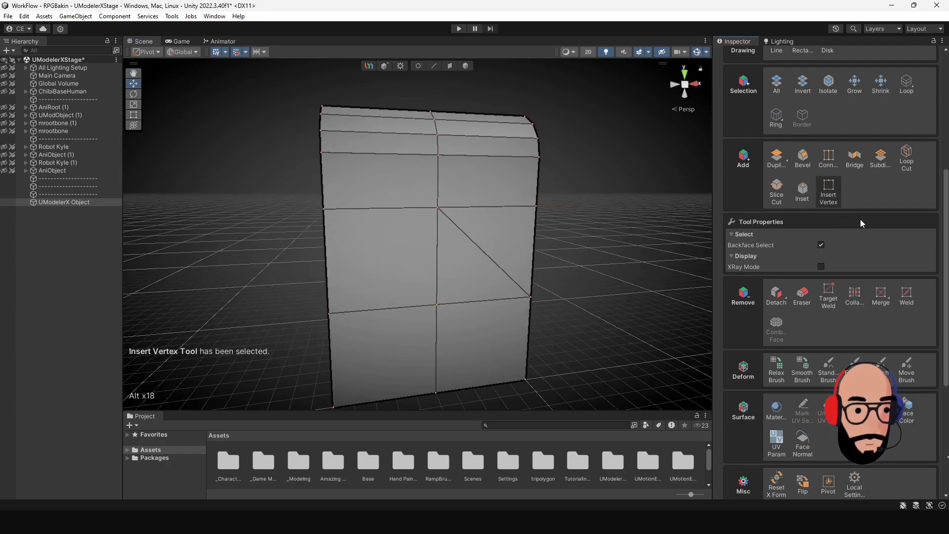
pyautogui.click(487, 256)
pyautogui.keyDown('alt'); pyautogui.moveTo(554, 345); pyautogui.dragTo(496, 340); pyautogui.keyUp('alt')
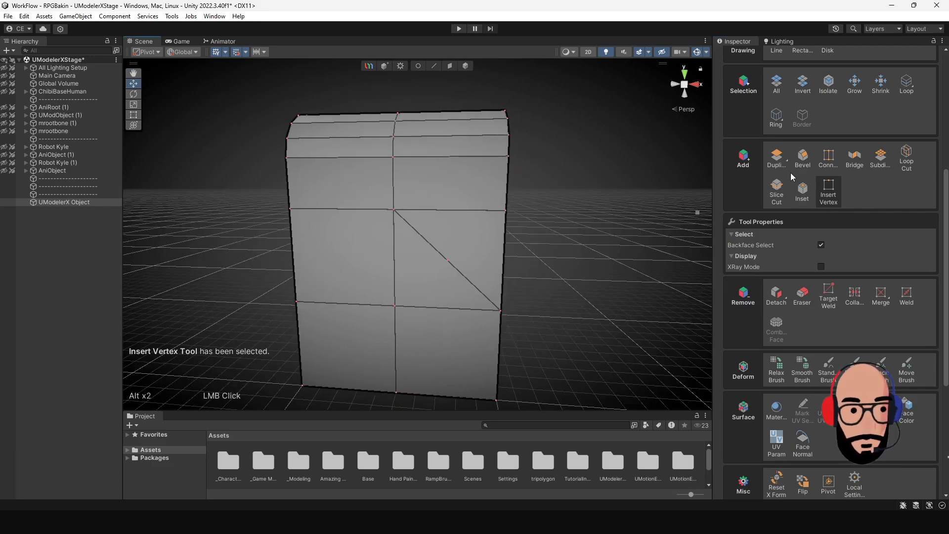
# - Try to connect the face's lower left corner vertex to the inserted vertex with the Insert Vertex tool still active
pyautogui.click(829, 158)
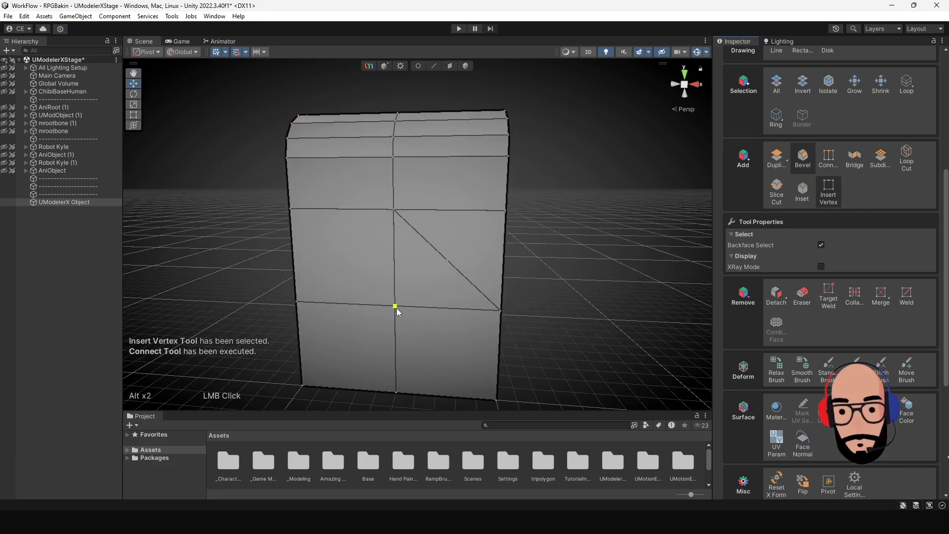
pyautogui.keyDown('shift'); pyautogui.click(448, 261); pyautogui.keyUp('shift')
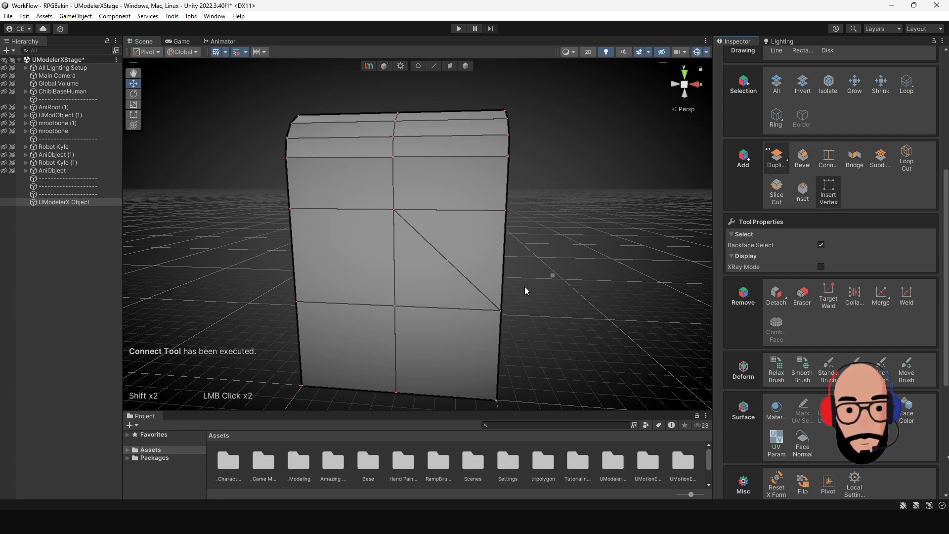
pyautogui.click(831, 162)
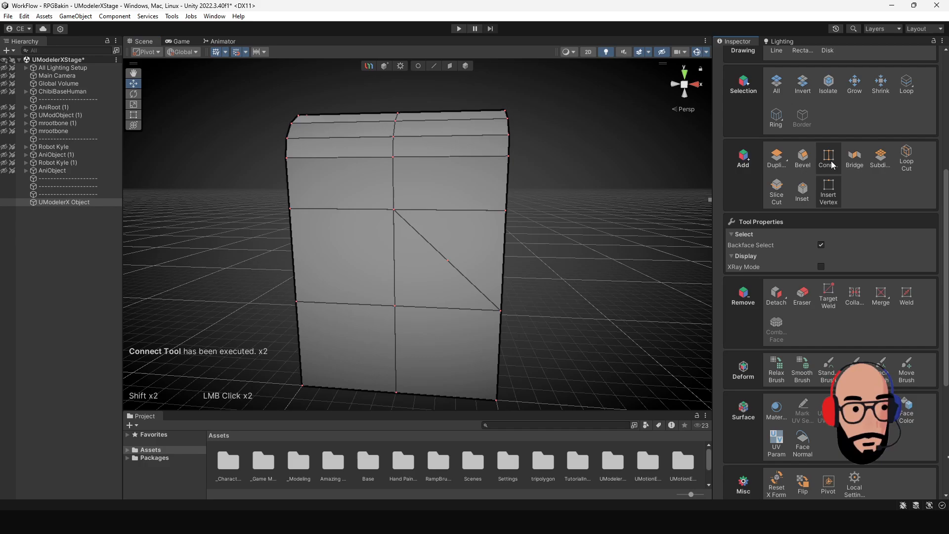
# - Connect the face's lower left corner vertex to the vertex inserted on the diagonal
pyautogui.click(418, 67)
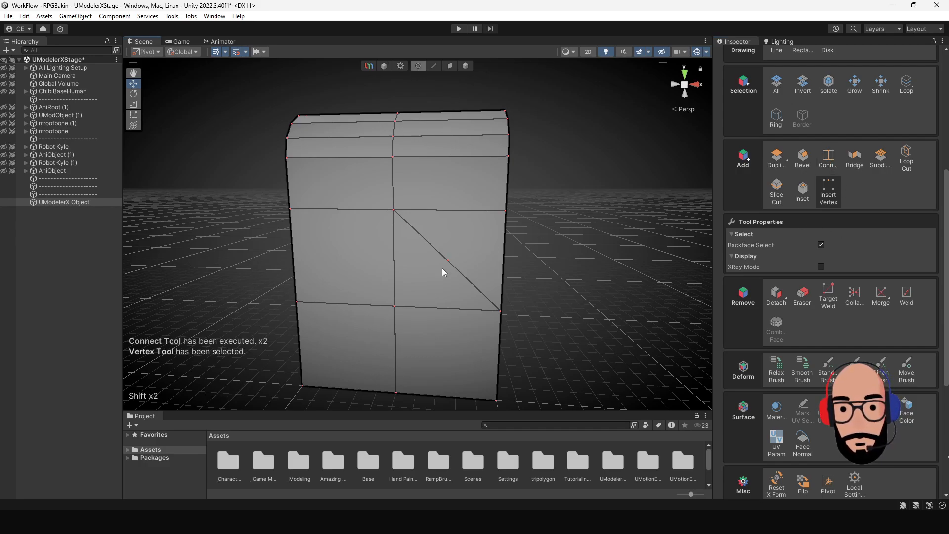
pyautogui.click(398, 307)
pyautogui.keyDown('shift'); pyautogui.click(446, 260); pyautogui.keyUp('shift')
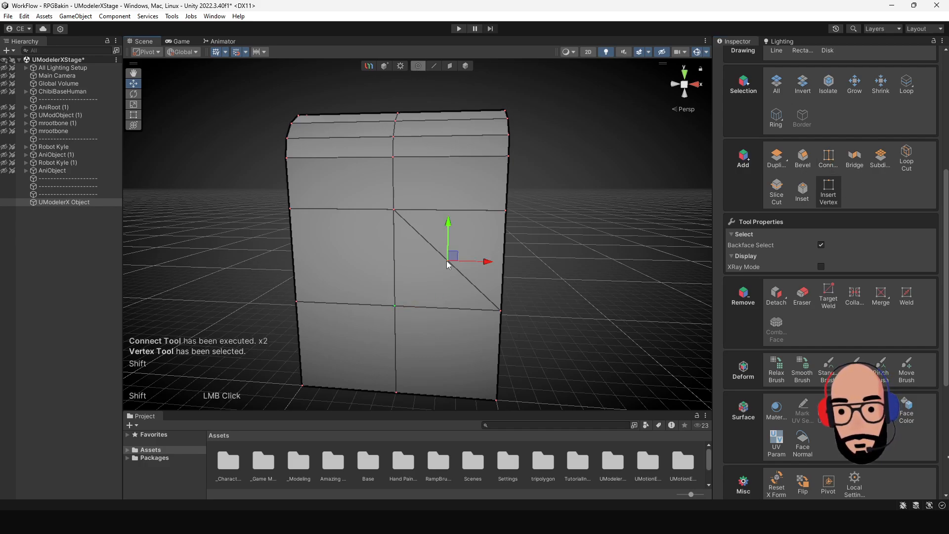
pyautogui.click(828, 176)
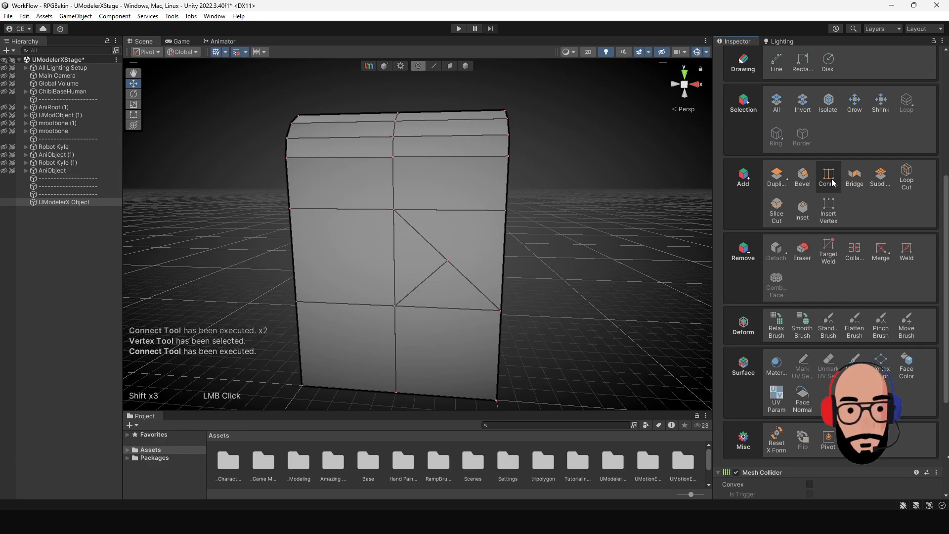
# - Connect the inserted vertex to the face's upper right corner vertex
pyautogui.click(447, 261)
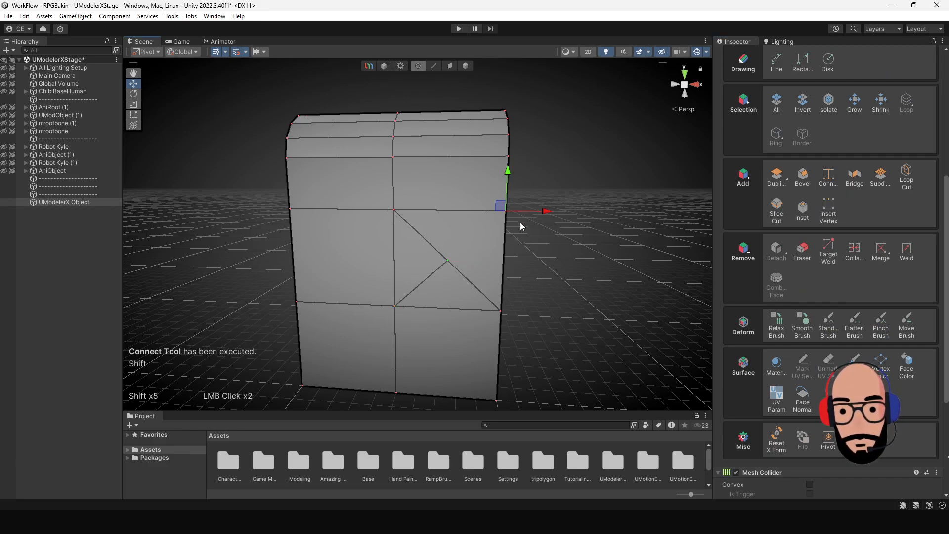
pyautogui.keyDown('alt'); pyautogui.moveTo(581, 220); pyautogui.dragTo(536, 239, button='right'); pyautogui.keyUp('alt')
pyautogui.keyDown('alt'); pyautogui.moveTo(536, 240); pyautogui.dragTo(509, 225); pyautogui.keyUp('alt')
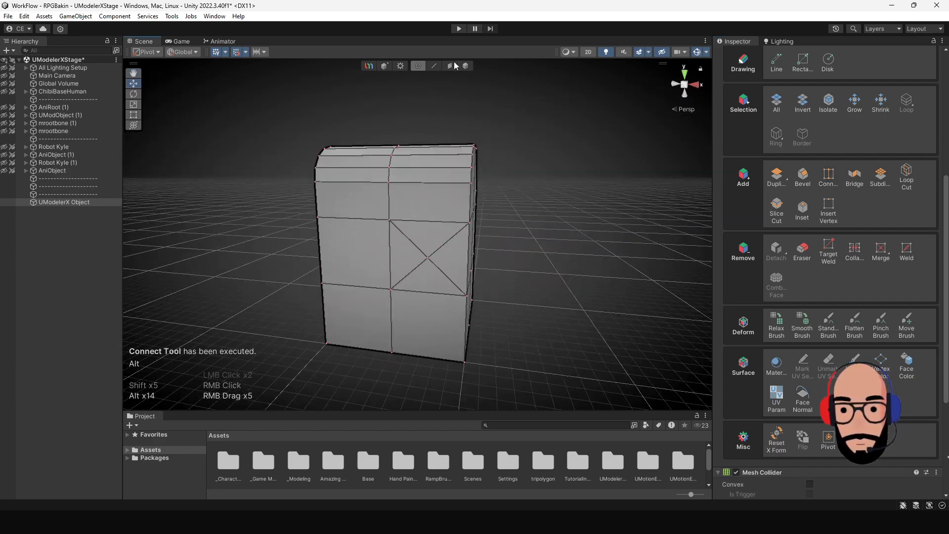
# - Push the central vertex where the diagonals cross inward to dent the front face
pyautogui.keyDown('alt'); pyautogui.moveTo(440, 235); pyautogui.dragTo(449, 253); pyautogui.keyUp('alt')
pyautogui.click(439, 275)
pyautogui.keyDown('alt'); pyautogui.moveTo(428, 285); pyautogui.dragTo(409, 240); pyautogui.keyUp('alt')
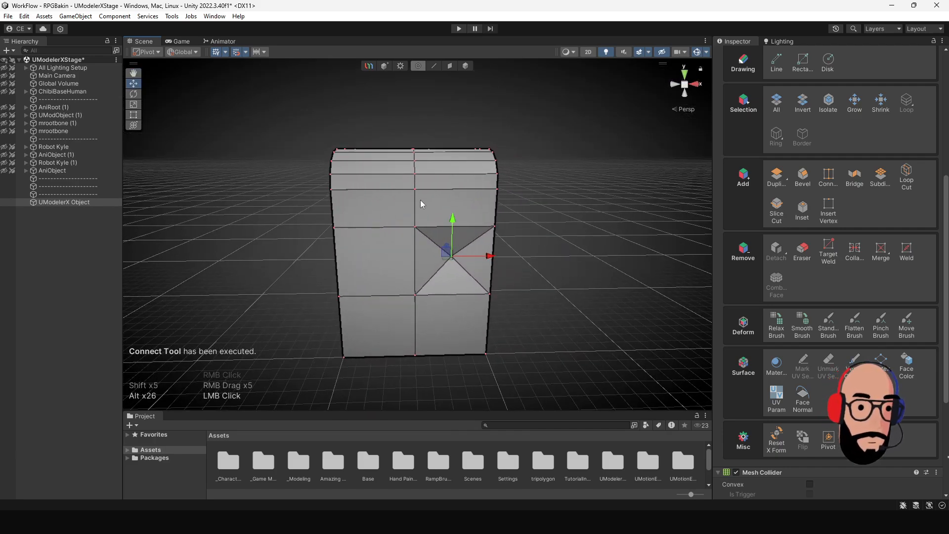
pyautogui.keyDown('alt'); pyautogui.moveTo(421, 200); pyautogui.dragTo(410, 240, button='middle'); pyautogui.keyUp('alt')
# - Duplicate the middle-row front face beside the dented one, with the duplicate type set to To Elements
pyautogui.keyDown('alt'); pyautogui.moveTo(437, 75); pyautogui.dragTo(469, 59); pyautogui.keyUp('alt')
pyautogui.click(452, 67)
pyautogui.keyDown('alt'); pyautogui.moveTo(352, 280); pyautogui.dragTo(574, 284); pyautogui.keyUp('alt')
pyautogui.keyDown('alt'); pyautogui.moveTo(513, 271); pyautogui.dragTo(465, 250, button='middle'); pyautogui.keyUp('alt')
pyautogui.keyDown('alt'); pyautogui.moveTo(447, 236); pyautogui.dragTo(257, 235); pyautogui.keyUp('alt')
pyautogui.keyDown('alt'); pyautogui.moveTo(363, 255); pyautogui.dragTo(316, 238, button='middle'); pyautogui.keyUp('alt')
pyautogui.keyDown('alt'); pyautogui.moveTo(326, 235); pyautogui.dragTo(370, 235); pyautogui.keyUp('alt')
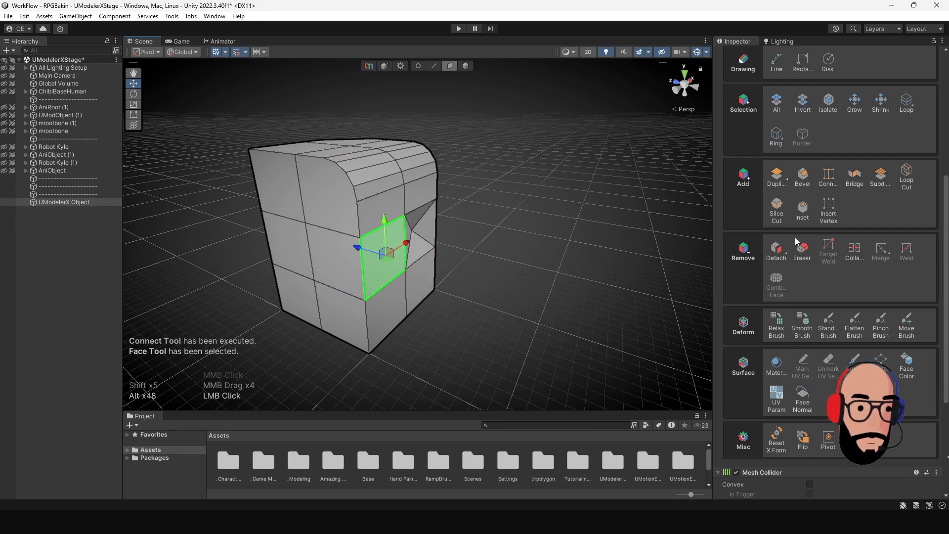
pyautogui.click(781, 178)
pyautogui.click(464, 134)
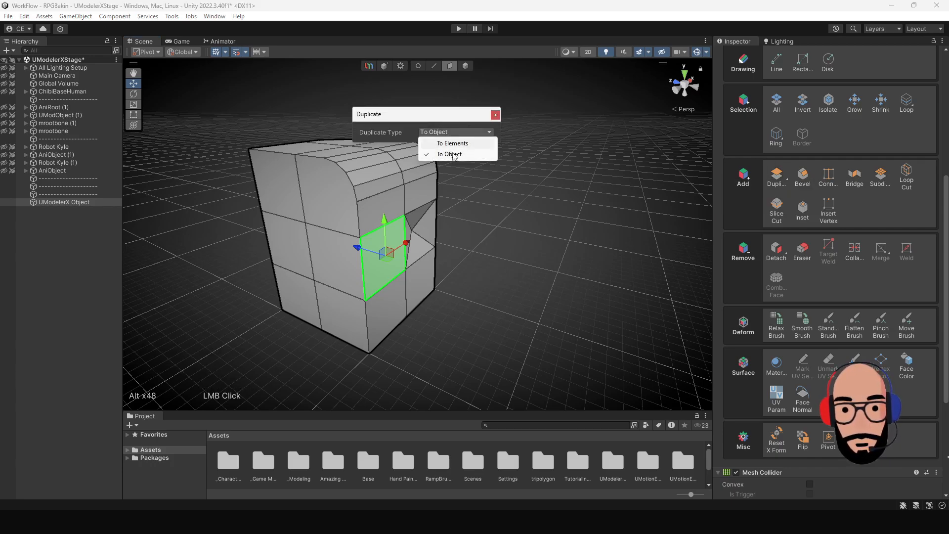
pyautogui.click(457, 144)
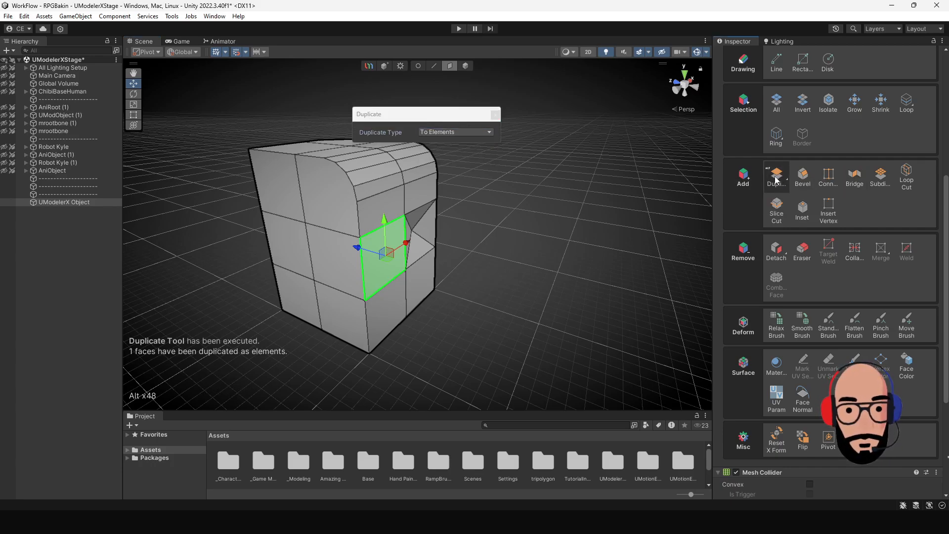
# - Move the duplicated face outward from the box and delete the original face behind it
pyautogui.moveTo(359, 252); pyautogui.dragTo(411, 263)
pyautogui.click(385, 252)
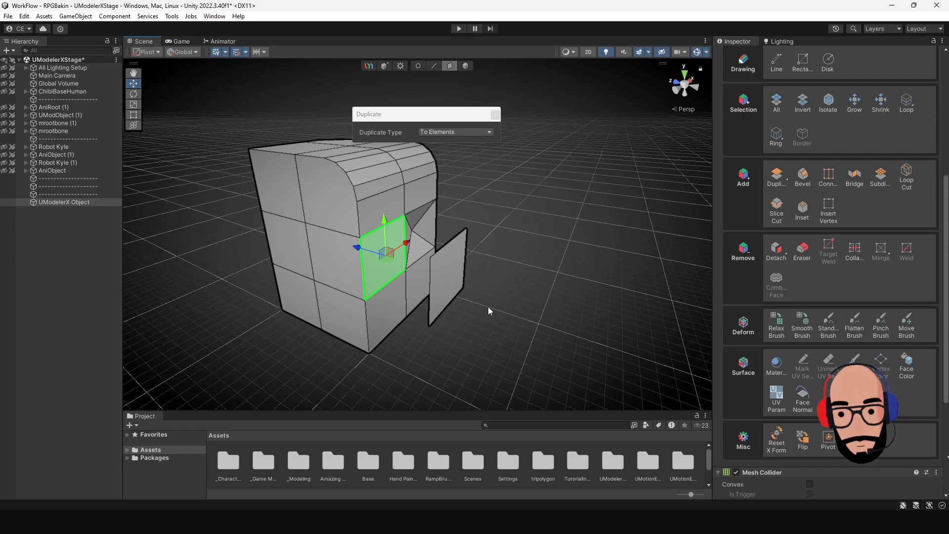
pyautogui.press('Delete')
# - Bridge the upper edge of the opening to the upper edge of the detached face
pyautogui.click(435, 67)
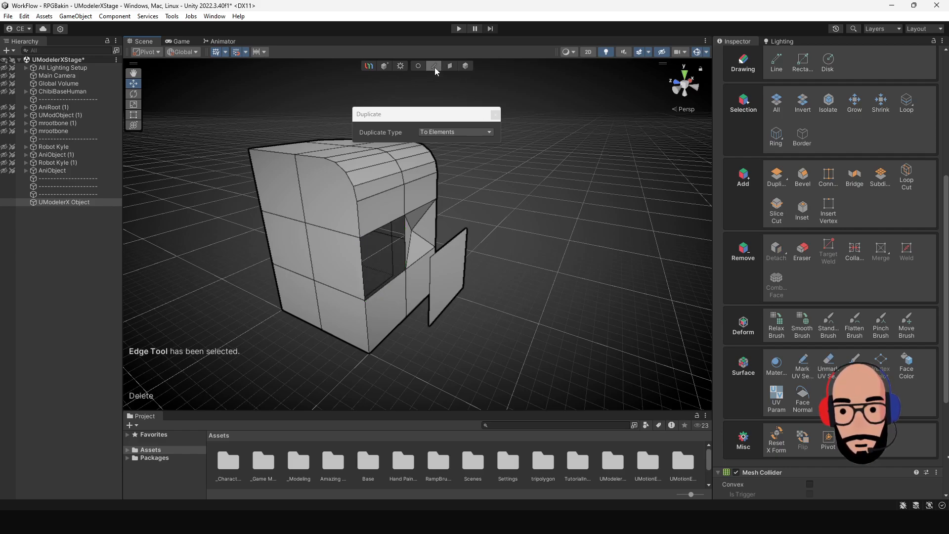
pyautogui.keyDown('alt'); pyautogui.moveTo(442, 248); pyautogui.dragTo(470, 248); pyautogui.keyUp('alt')
pyautogui.keyDown('shift'); pyautogui.click(466, 248); pyautogui.keyUp('shift')
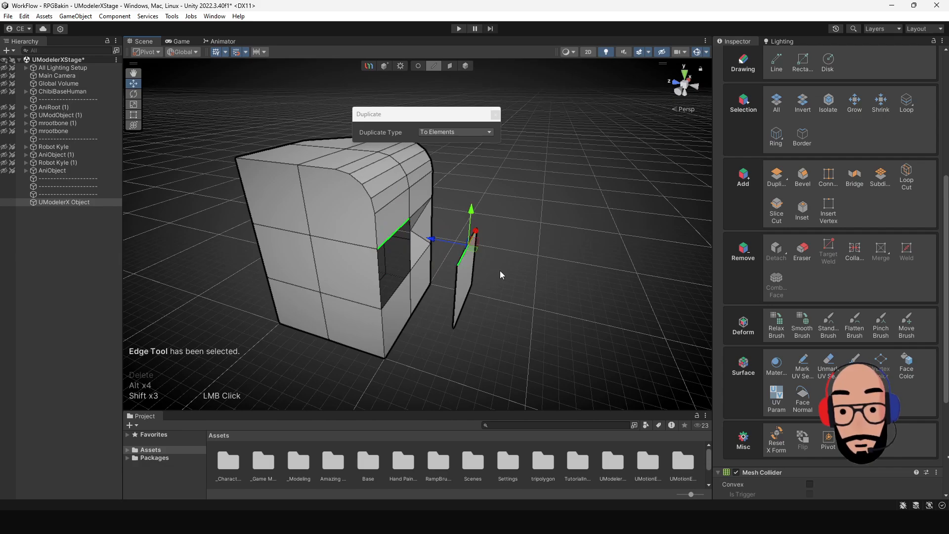
pyautogui.click(857, 183)
pyautogui.keyDown('alt'); pyautogui.moveTo(693, 229); pyautogui.dragTo(486, 157); pyautogui.keyUp('alt')
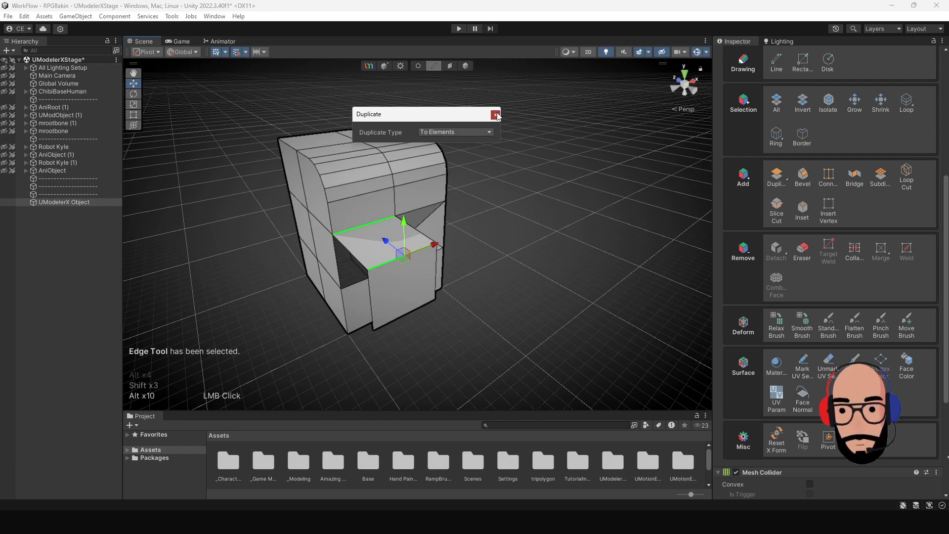
# - Close the Duplicate settings and bridge the opening's outer vertical edge to the matching edge of the detached face
pyautogui.click(496, 115)
pyautogui.keyDown('alt'); pyautogui.moveTo(495, 119); pyautogui.dragTo(418, 307); pyautogui.keyUp('alt')
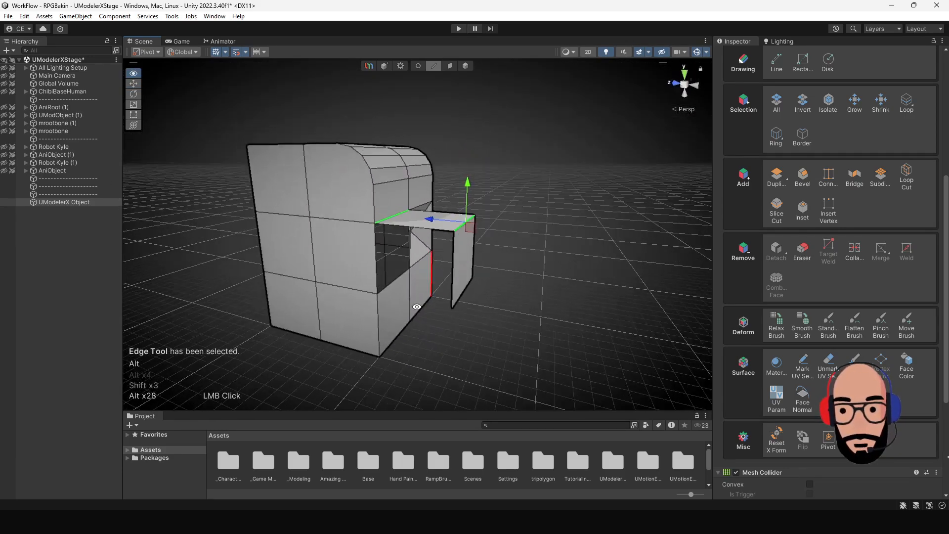
pyautogui.click(377, 269)
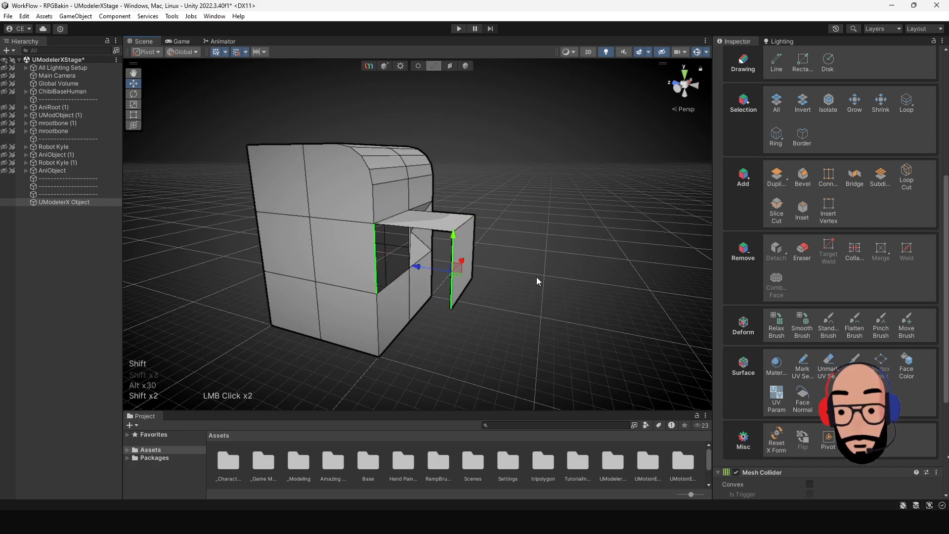
pyautogui.click(857, 183)
# - Bridge the remaining vertical edge pair and the lower edge pair to close the protruding block
pyautogui.keyDown('alt'); pyautogui.moveTo(429, 331); pyautogui.dragTo(390, 241); pyautogui.keyUp('alt')
pyautogui.click(393, 229)
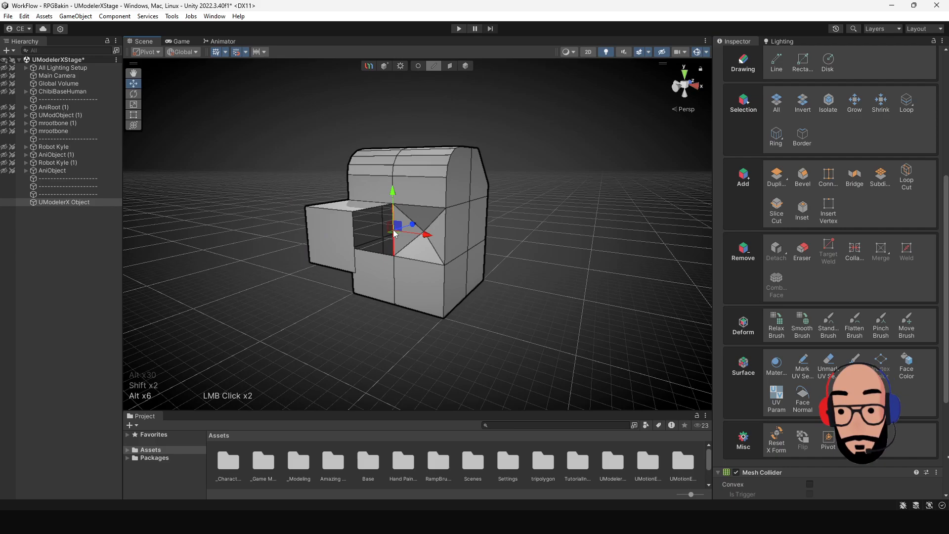
pyautogui.keyDown('shift'); pyautogui.click(354, 253); pyautogui.keyUp('shift')
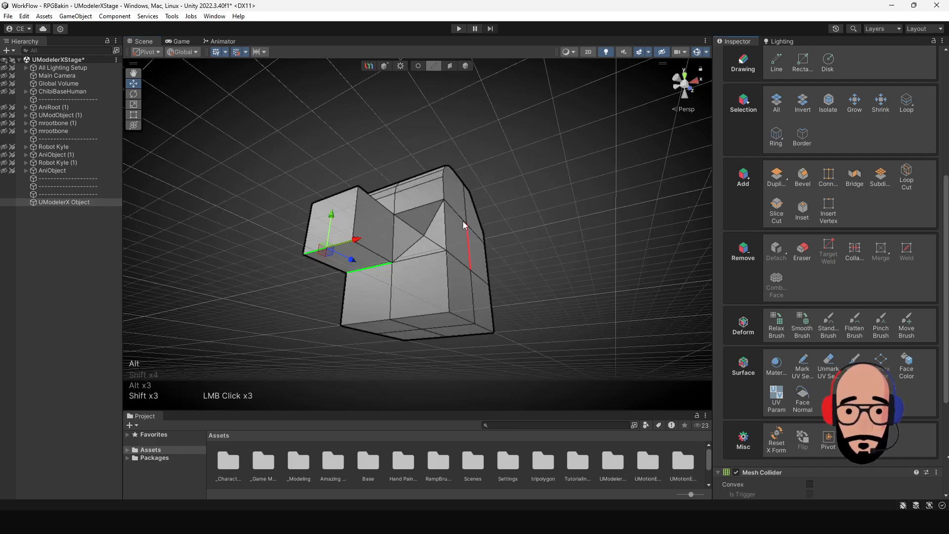
pyautogui.keyDown('alt'); pyautogui.moveTo(317, 202); pyautogui.dragTo(466, 286); pyautogui.keyUp('alt')
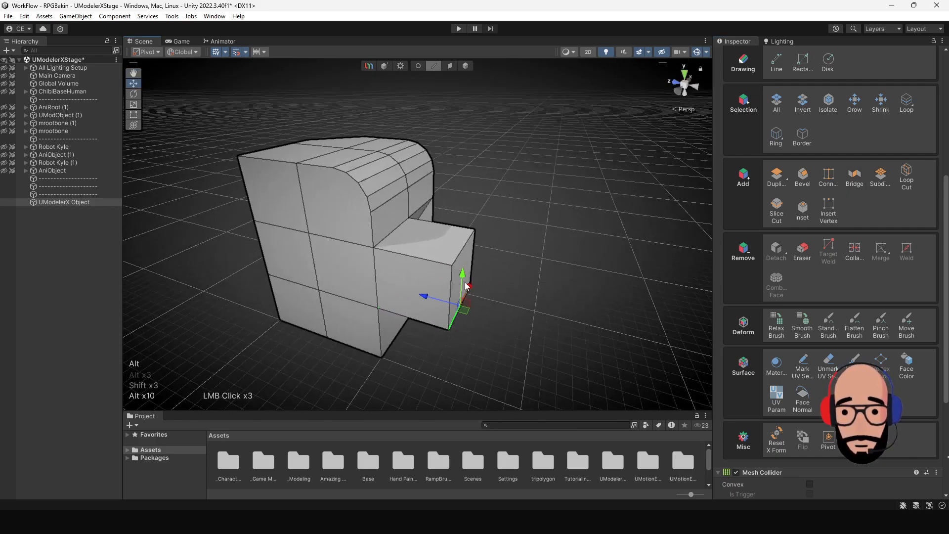
# - Extrude the adjacent middle face on the box's side outward, around the corner from the protruding block
pyautogui.click(452, 64)
pyautogui.keyDown('alt'); pyautogui.moveTo(420, 148); pyautogui.dragTo(308, 285); pyautogui.keyUp('alt')
pyautogui.click(339, 262)
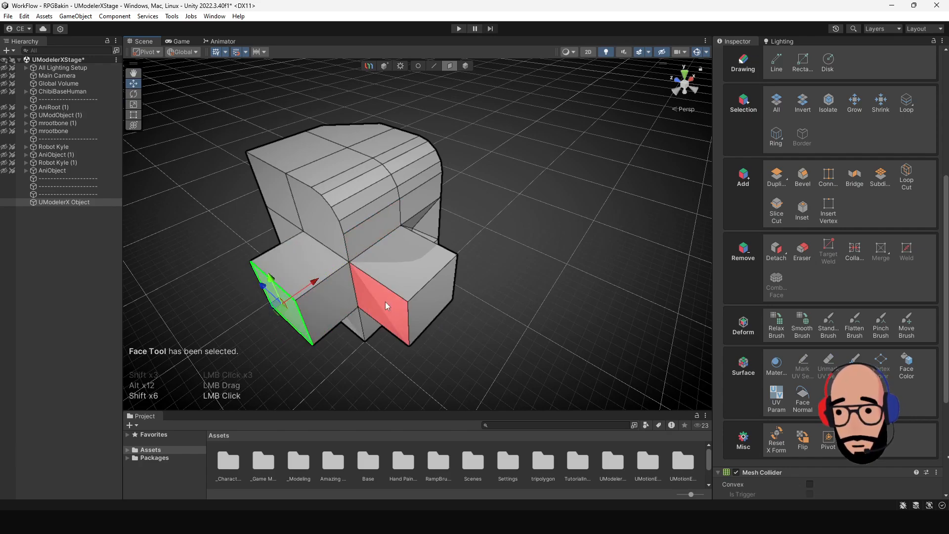
# - Delete the two inner side faces of the protruding blocks that face each other across the box corner
pyautogui.keyDown('alt'); pyautogui.moveTo(384, 302); pyautogui.dragTo(432, 269); pyautogui.keyUp('alt')
pyautogui.click(414, 293)
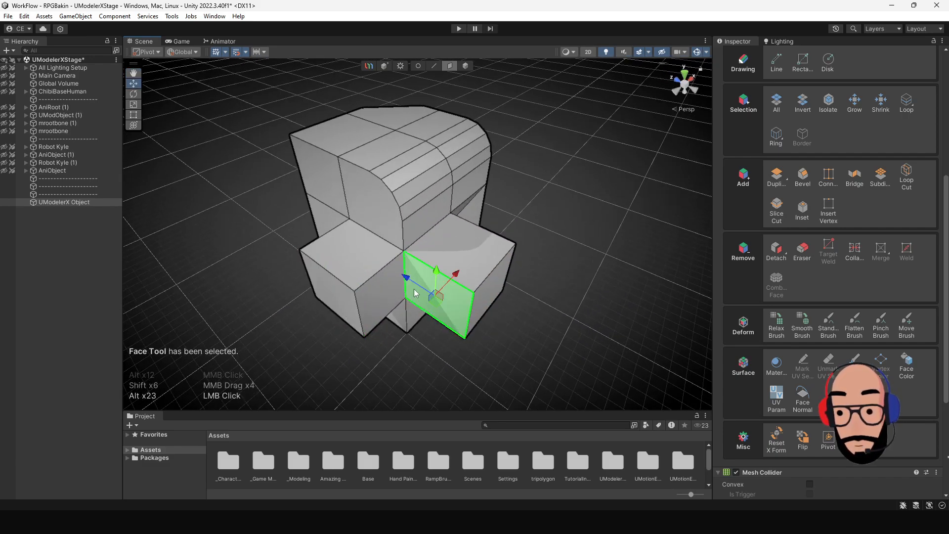
pyautogui.press('Delete')
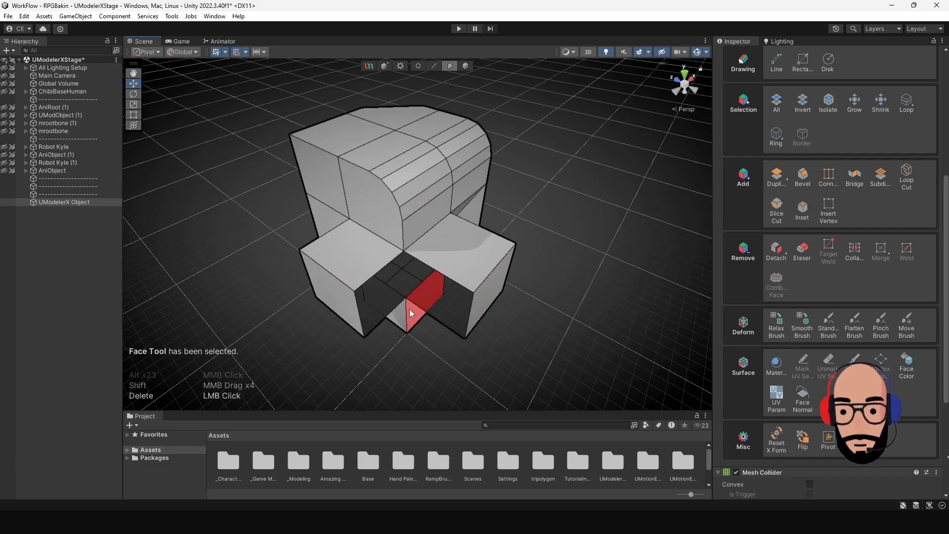
# - Bridge the upper open edges of the two blocks across the box corner
pyautogui.click(437, 67)
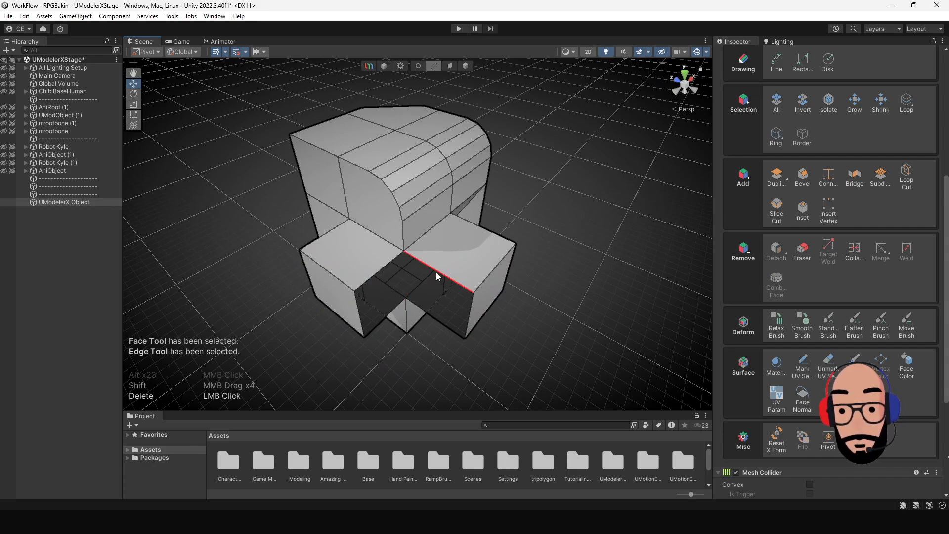
pyautogui.click(436, 272)
pyautogui.keyDown('shift'); pyautogui.click(382, 266); pyautogui.keyUp('shift')
pyautogui.keyDown('shift'); pyautogui.click(383, 268); pyautogui.keyUp('shift')
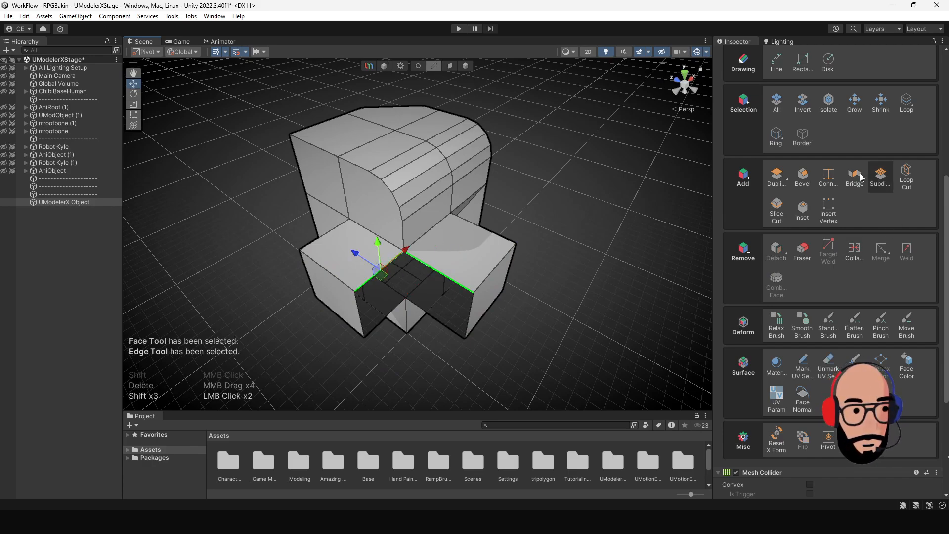
# - Bridge the outer vertical edges of the two blocks with an angled face
pyautogui.keyDown('alt'); pyautogui.moveTo(492, 316); pyautogui.dragTo(477, 236); pyautogui.keyUp('alt')
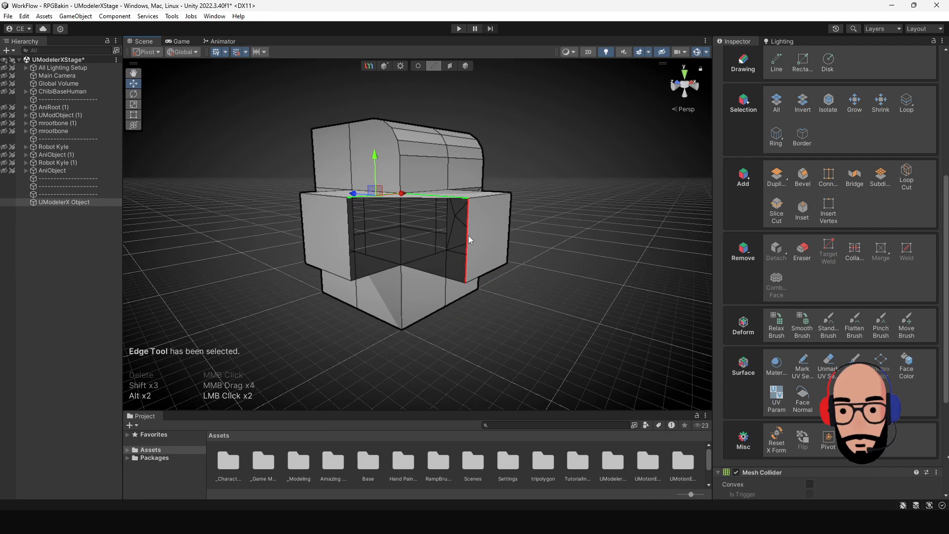
pyautogui.click(469, 240)
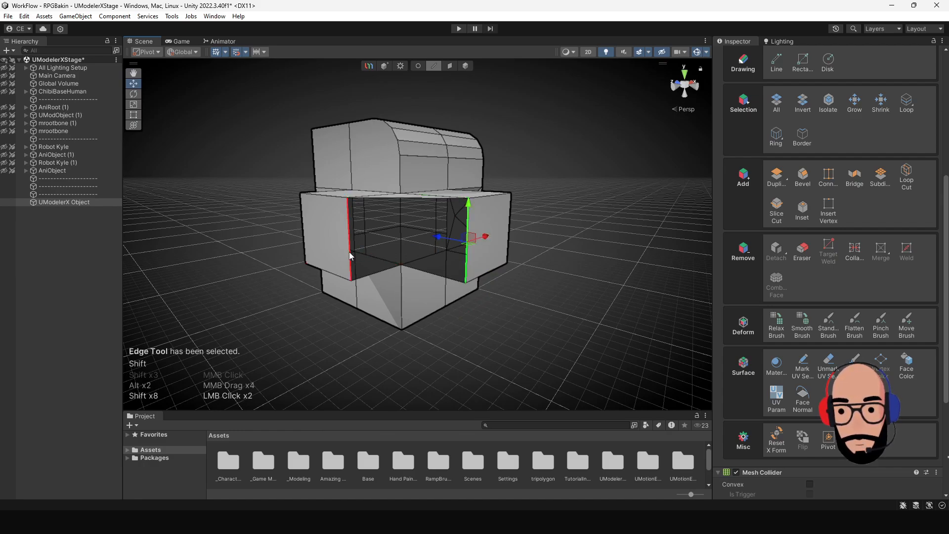
pyautogui.keyDown('shift'); pyautogui.click(350, 253); pyautogui.keyUp('shift')
pyautogui.click(847, 177)
# - Bridge the lower open edges of the two blocks to close the underside of the corner
pyautogui.keyDown('alt'); pyautogui.moveTo(455, 297); pyautogui.dragTo(400, 137); pyautogui.keyUp('alt')
pyautogui.click(411, 147)
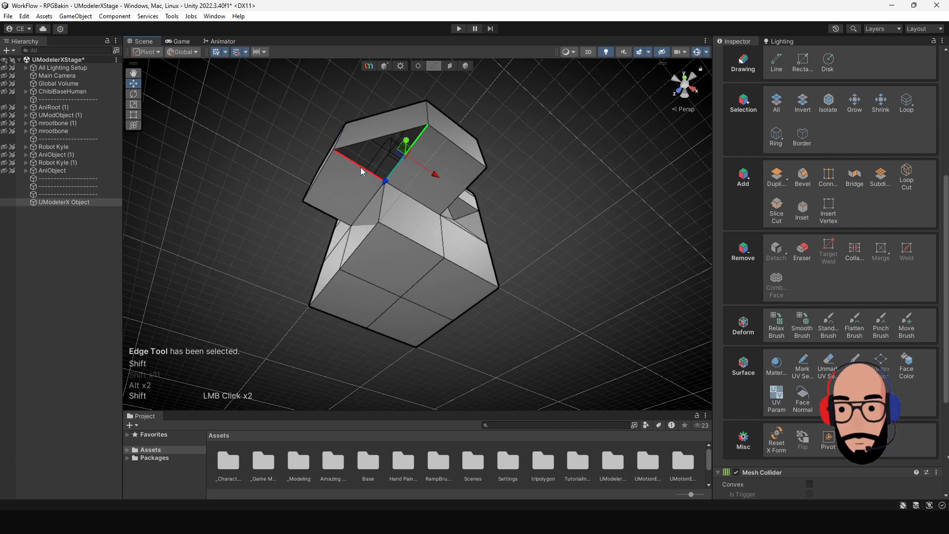
pyautogui.keyDown('shift'); pyautogui.click(360, 167); pyautogui.keyUp('shift')
pyautogui.click(856, 177)
pyautogui.keyDown('alt'); pyautogui.moveTo(535, 150); pyautogui.dragTo(436, 106); pyautogui.keyUp('alt')
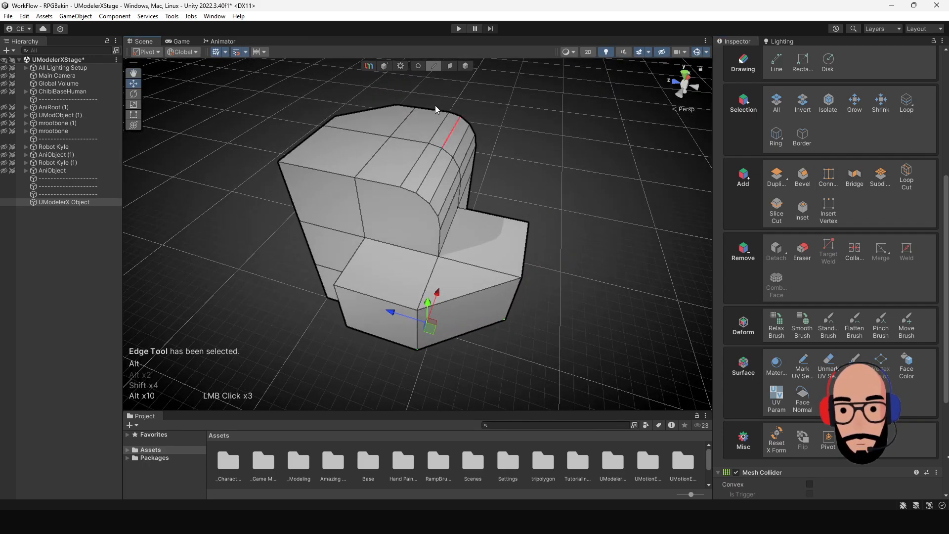
pyautogui.click(452, 67)
pyautogui.click(464, 305)
pyautogui.moveTo(469, 328); pyautogui.dragTo(431, 284)
pyautogui.click(473, 319)
pyautogui.keyDown('alt'); pyautogui.moveTo(364, 312); pyautogui.dragTo(484, 210); pyautogui.keyUp('alt')
pyautogui.moveTo(484, 210); pyautogui.dragTo(486, 242, button='middle')
pyautogui.keyDown('alt'); pyautogui.moveTo(487, 241); pyautogui.dragTo(396, 212); pyautogui.keyUp('alt')
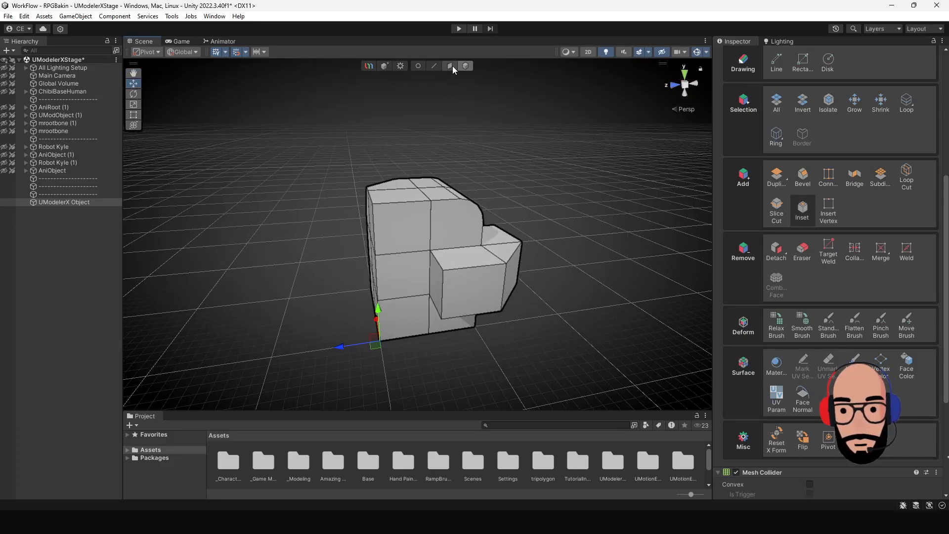
# - Subdivide the upper side face above and beside the protruding block twice
pyautogui.click(450, 65)
pyautogui.scroll(2, 401, 231)
pyautogui.click(400, 231)
pyautogui.keyDown('alt'); pyautogui.moveTo(378, 250); pyautogui.dragTo(473, 248); pyautogui.keyUp('alt')
pyautogui.click(879, 181)
pyautogui.scroll(2, 473, 248)
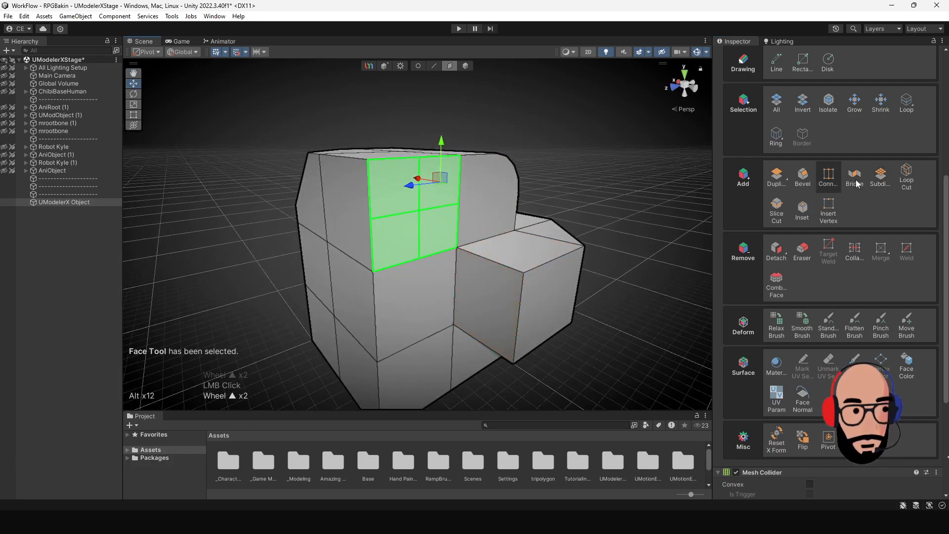
pyautogui.click(881, 177)
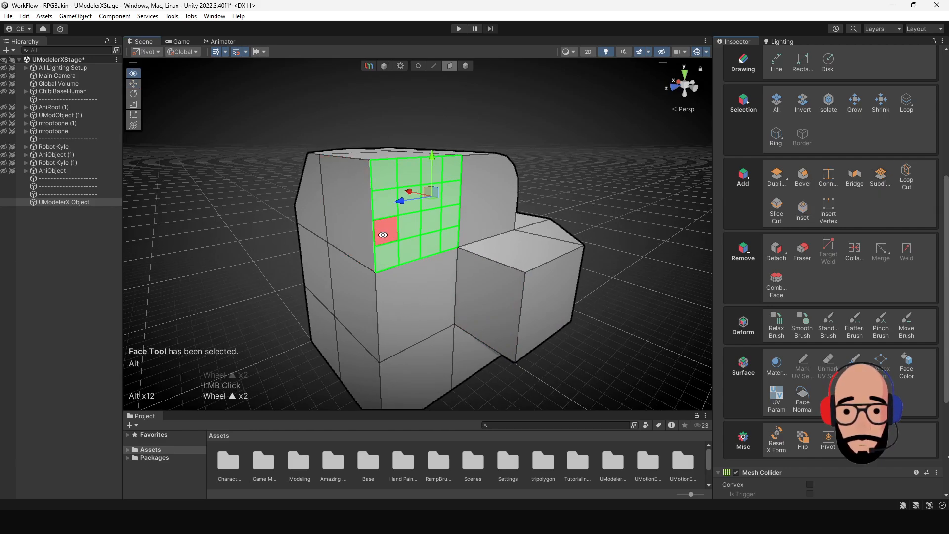
# - Extrude the subdivided group of faces outward from the box's side
pyautogui.keyDown('alt'); pyautogui.moveTo(382, 235); pyautogui.dragTo(405, 289); pyautogui.keyUp('alt')
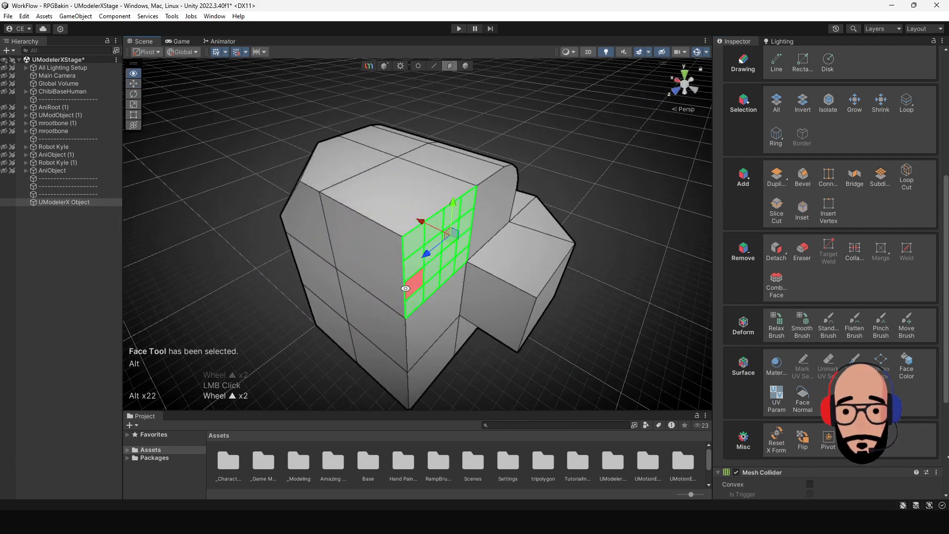
pyautogui.keyDown('shift'); pyautogui.moveTo(422, 222); pyautogui.dragTo(466, 245); pyautogui.keyUp('shift')
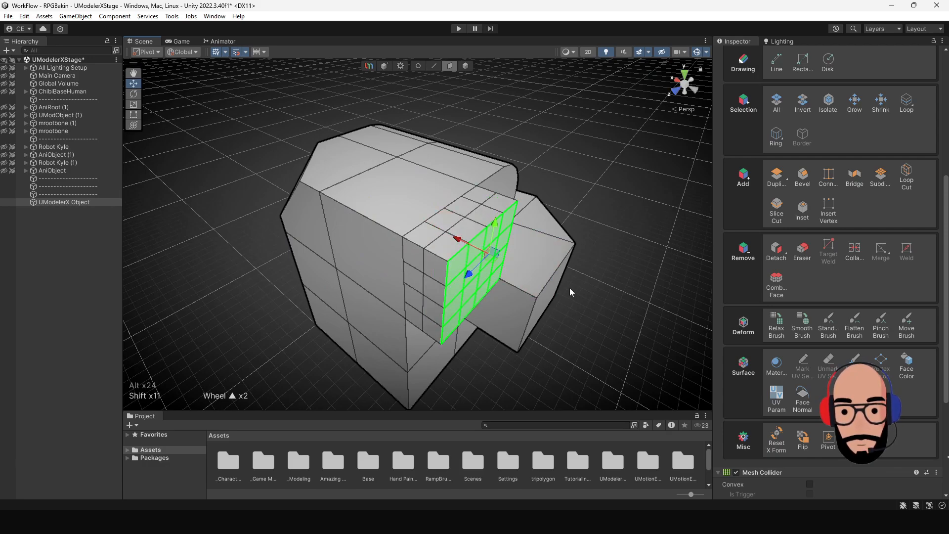
pyautogui.keyDown('alt'); pyautogui.moveTo(572, 293); pyautogui.dragTo(244, 218); pyautogui.keyUp('alt')
pyautogui.keyDown('alt'); pyautogui.moveTo(244, 218); pyautogui.dragTo(212, 200, button='right'); pyautogui.keyUp('alt')
pyautogui.keyDown('alt'); pyautogui.moveTo(413, 213); pyautogui.dragTo(443, 100); pyautogui.keyUp('alt')
# - Draw a new box object 10 wide, 10 deep and 13 high on the grid beside the first model
pyautogui.click(466, 66)
pyautogui.keyDown('alt'); pyautogui.moveTo(527, 238); pyautogui.dragTo(486, 216); pyautogui.keyUp('alt')
pyautogui.click(429, 106)
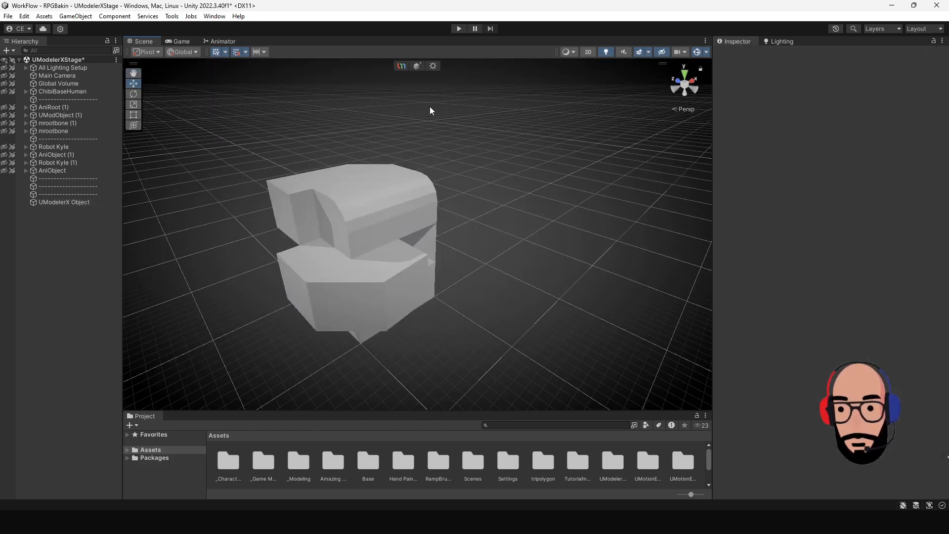
pyautogui.click(417, 65)
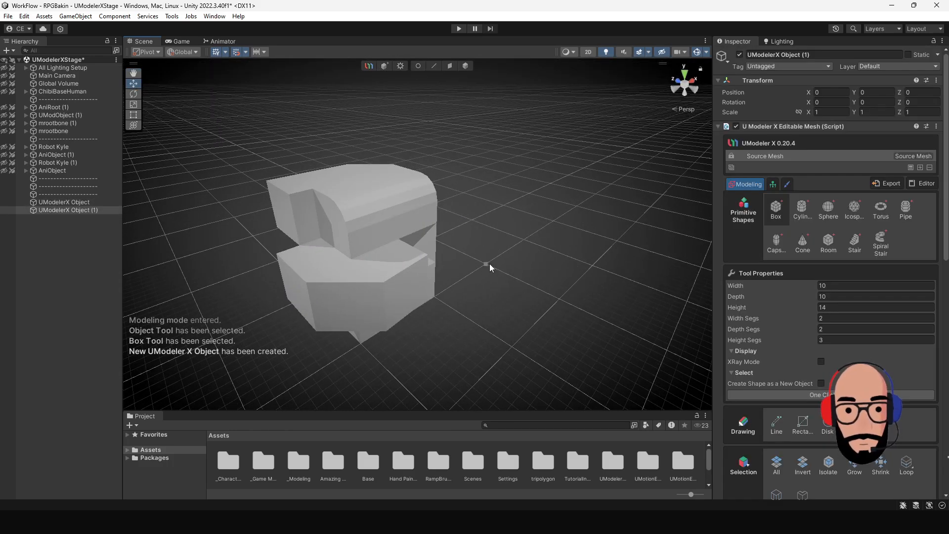
pyautogui.moveTo(489, 265); pyautogui.dragTo(593, 265)
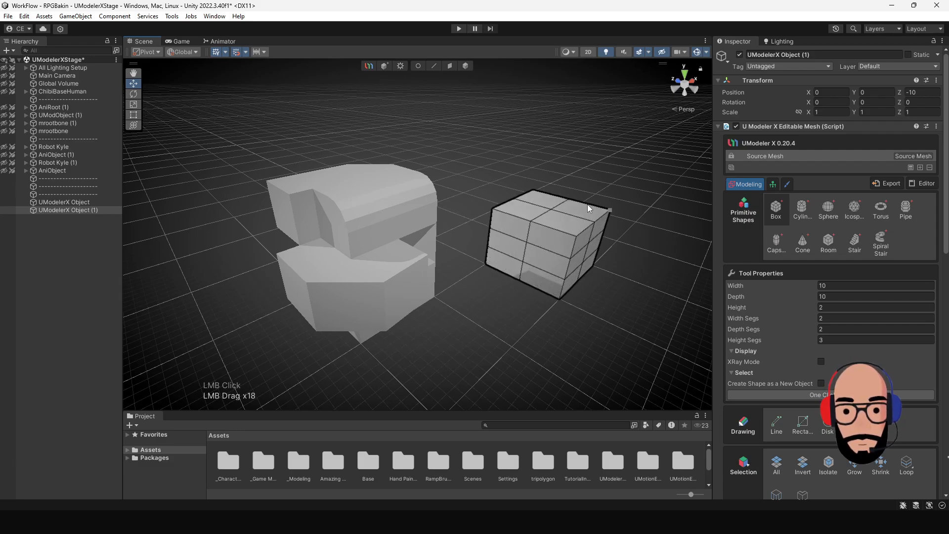
pyautogui.click(589, 170)
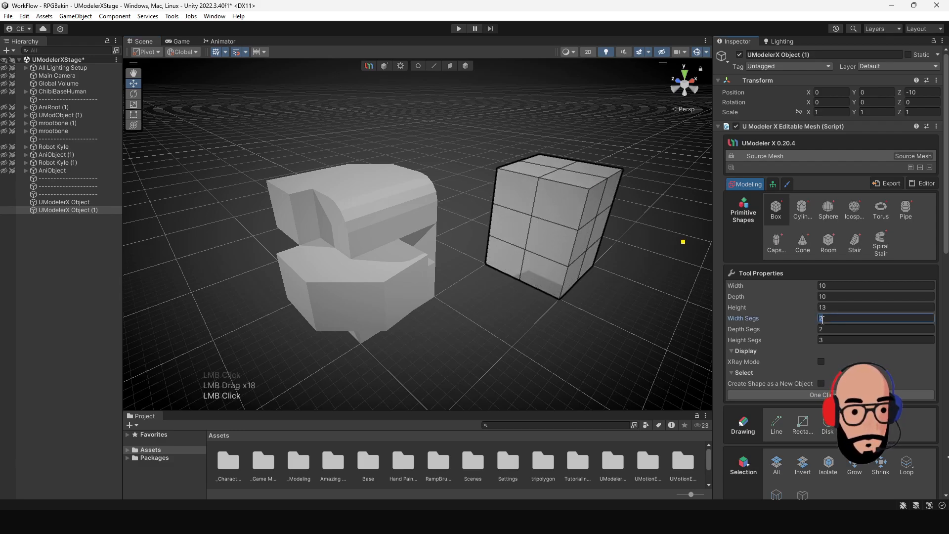
# - Set the new box's width, depth and height segments to 1 each
pyautogui.write('1')
pyautogui.press('Tab')
pyautogui.write('1')
pyautogui.press('Tab')
pyautogui.write('1')
pyautogui.press('Return')
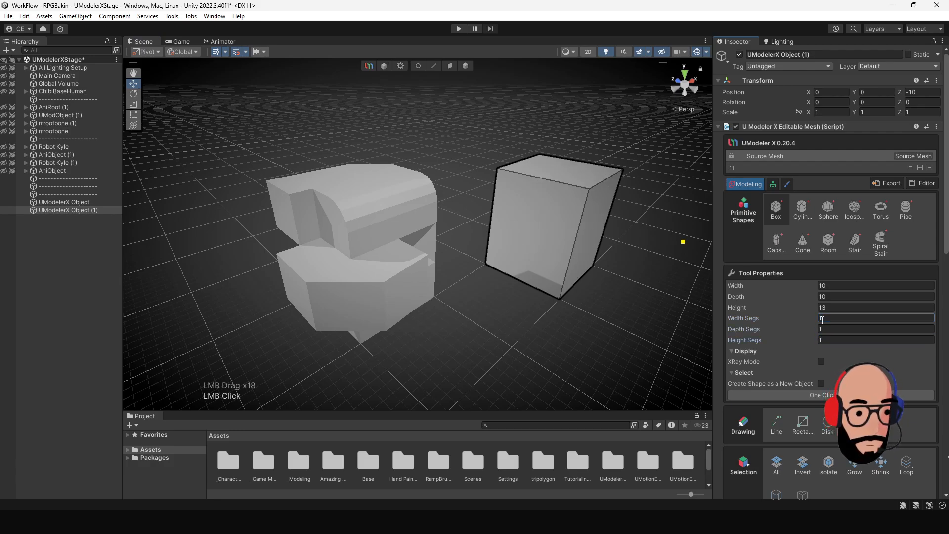
# - Lower the top face of the new box to make it shorter
pyautogui.click(451, 67)
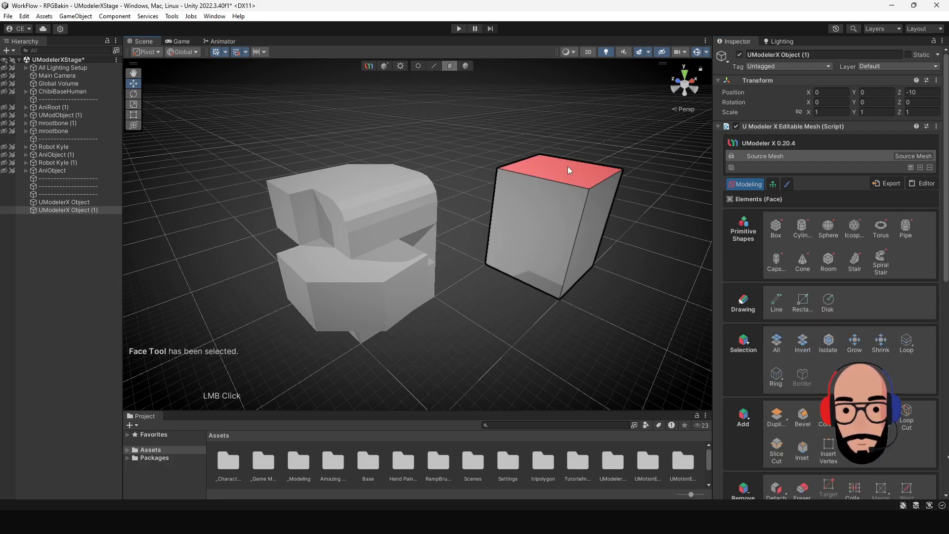
pyautogui.click(567, 166)
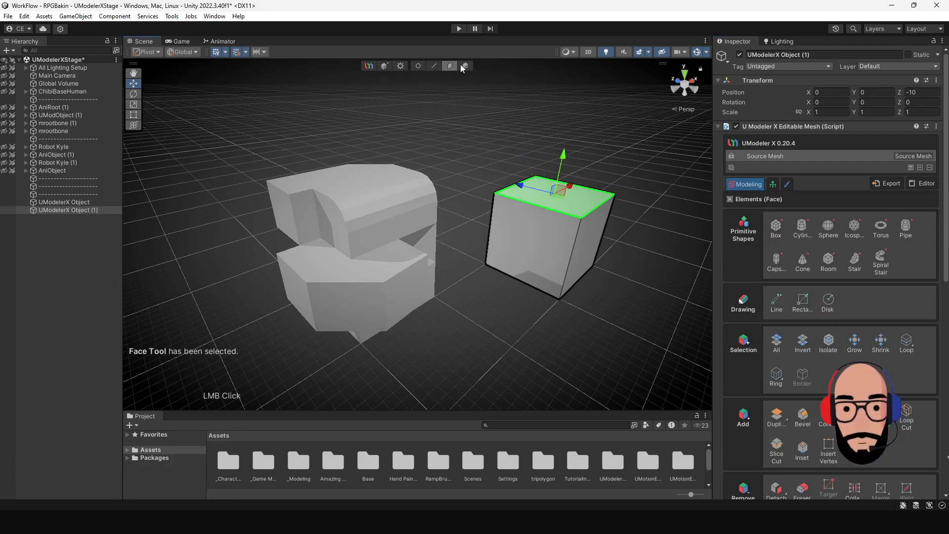
pyautogui.click(465, 66)
# - Subdivide all faces of the box into a 4 by 4 grid per side
pyautogui.scroll(-4, 848, 348)
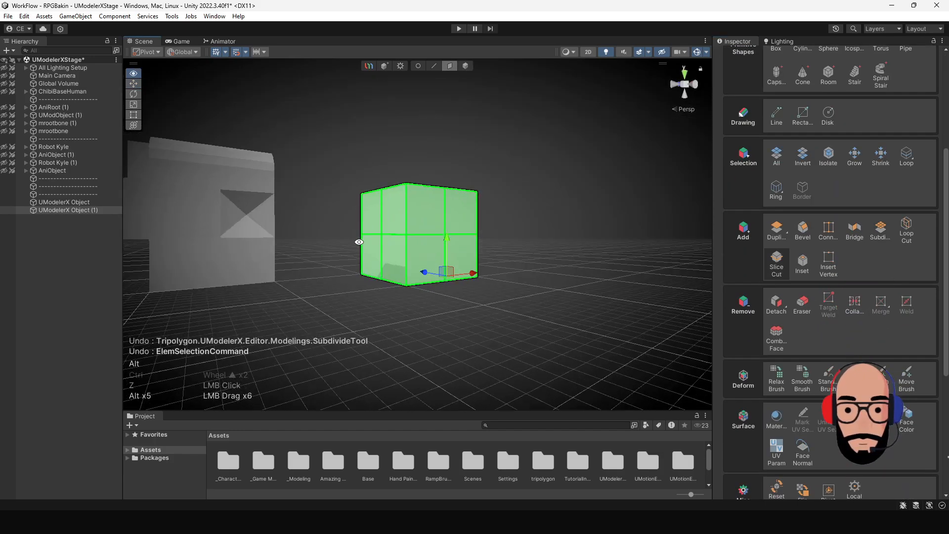
pyautogui.keyDown('alt'); pyautogui.moveTo(257, 163); pyautogui.dragTo(500, 286); pyautogui.keyUp('alt')
pyautogui.click(879, 235)
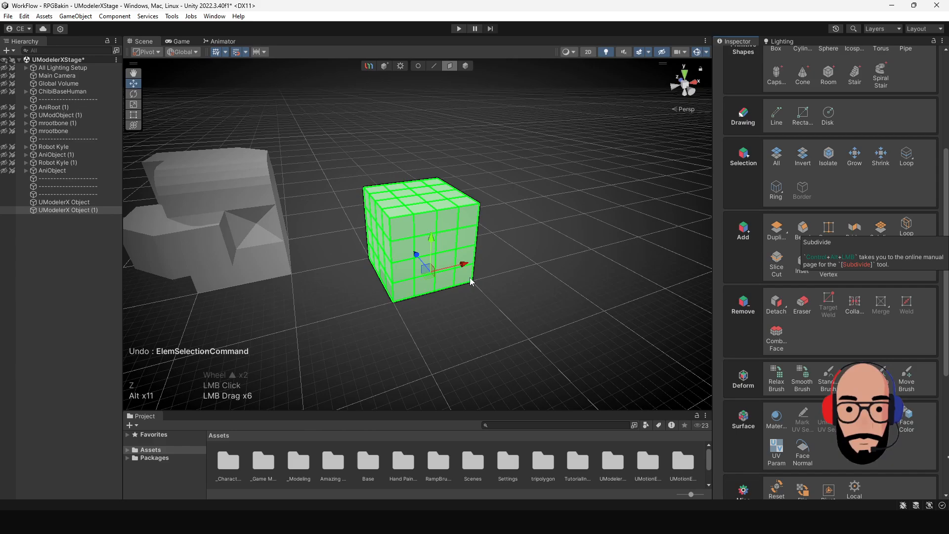
# - Preview three-split loop cuts on the first model's different faces from several sides
pyautogui.keyDown('alt'); pyautogui.moveTo(445, 237); pyautogui.dragTo(403, 310); pyautogui.keyUp('alt')
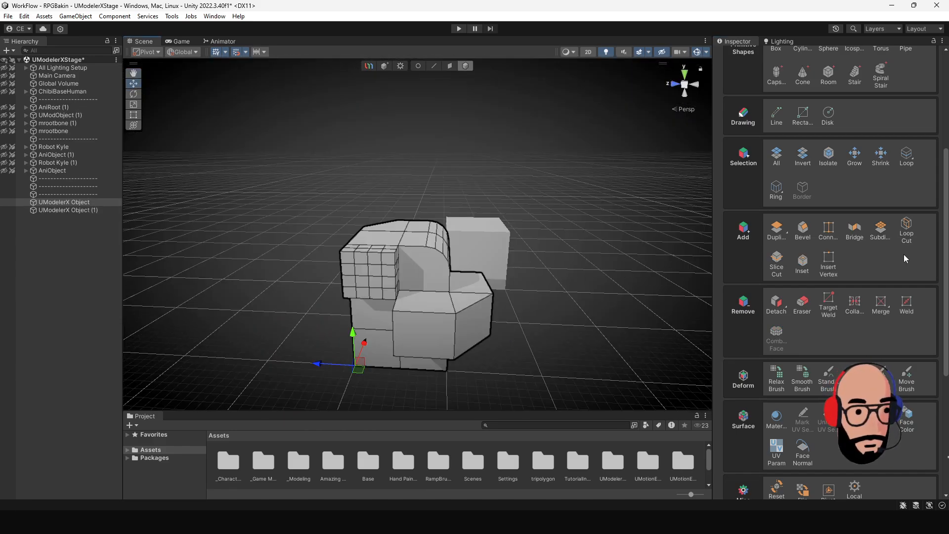
pyautogui.keyDown('alt'); pyautogui.moveTo(511, 262); pyautogui.dragTo(418, 232); pyautogui.keyUp('alt')
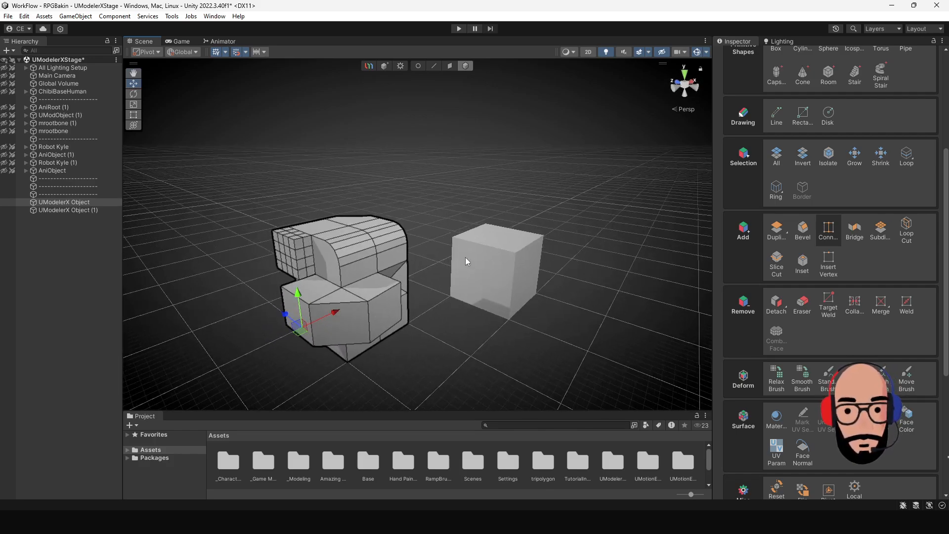
pyautogui.click(908, 229)
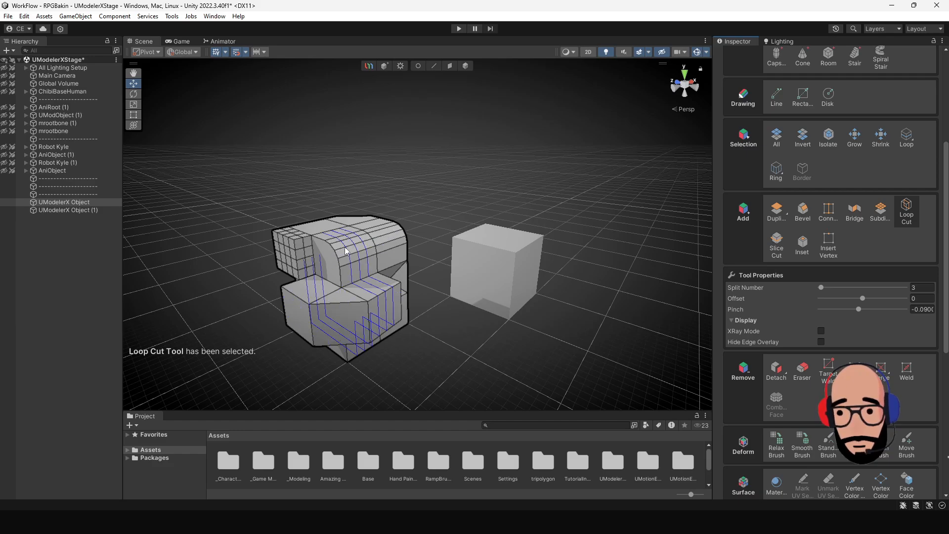
pyautogui.keyDown('alt'); pyautogui.moveTo(318, 232); pyautogui.dragTo(500, 276); pyautogui.keyUp('alt')
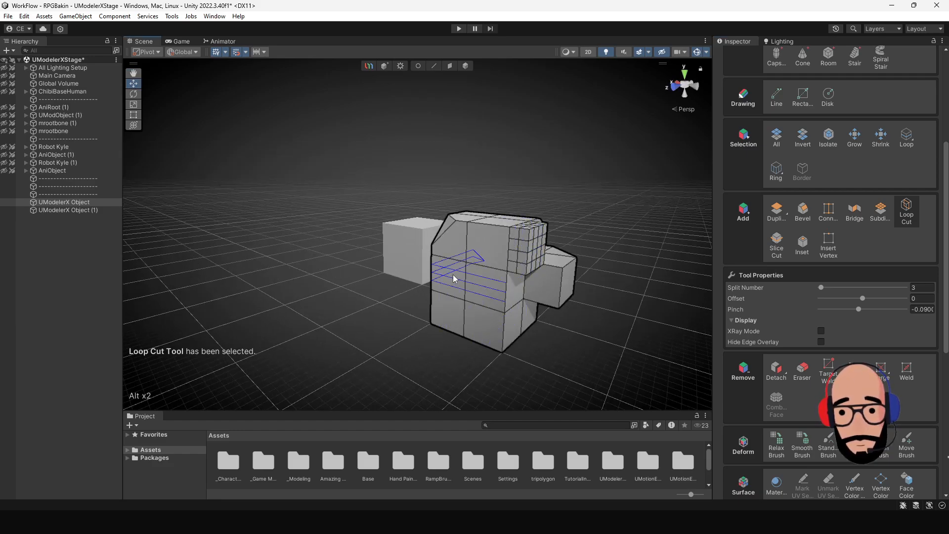
pyautogui.keyDown('alt'); pyautogui.moveTo(528, 276); pyautogui.dragTo(373, 271); pyautogui.keyUp('alt')
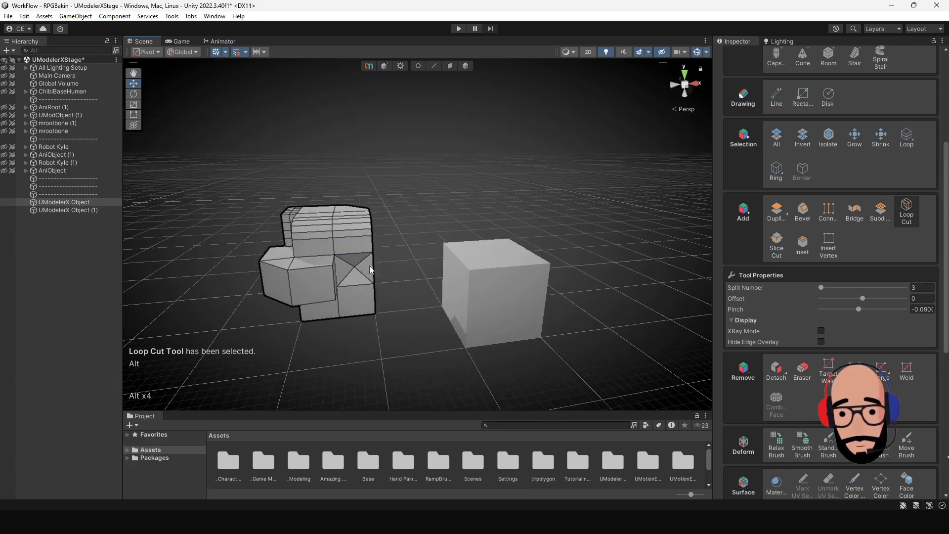
# - Loop-cut the subdivided box's first front column with three splits, and adjust the tool to Split Number 1 and Offset about 0.54
pyautogui.click(466, 66)
pyautogui.click(500, 284)
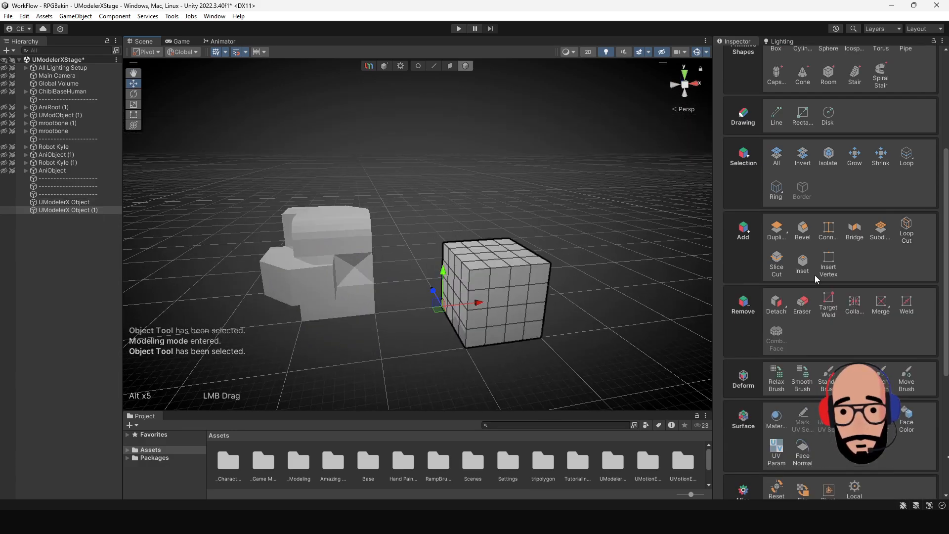
pyautogui.click(907, 230)
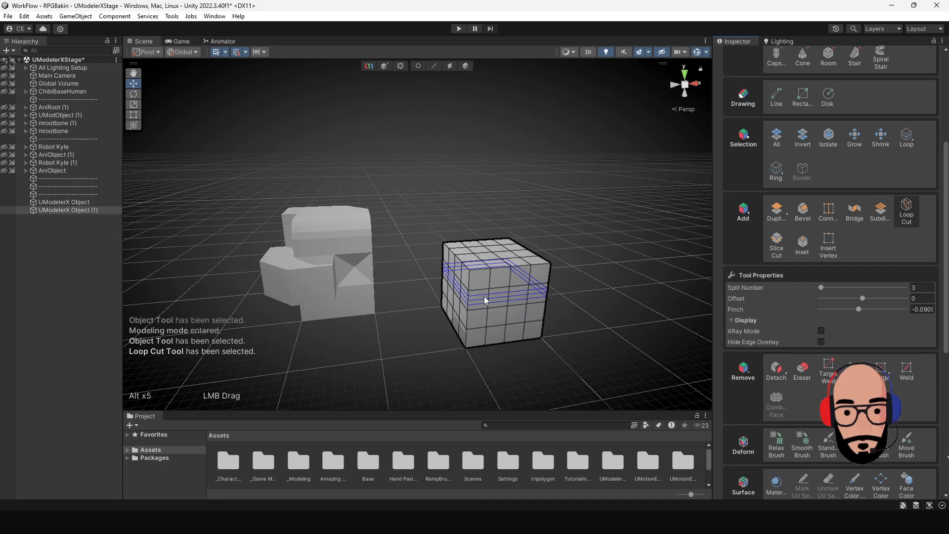
pyautogui.keyDown('shift'); pyautogui.moveTo(481, 297); pyautogui.dragTo(484, 297); pyautogui.keyUp('shift')
pyautogui.keyDown('shift'); pyautogui.scroll(2, 483, 297); pyautogui.keyUp('shift')
pyautogui.keyDown('shift'); pyautogui.scroll(-2, 483, 297); pyautogui.keyUp('shift')
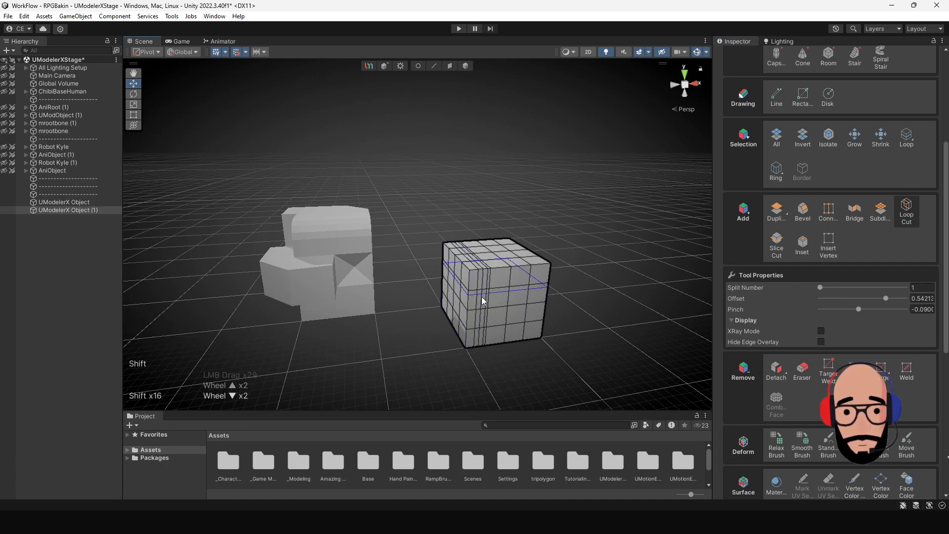
# - Replace the loop-cut box with a plain, undivided box
pyautogui.click(465, 67)
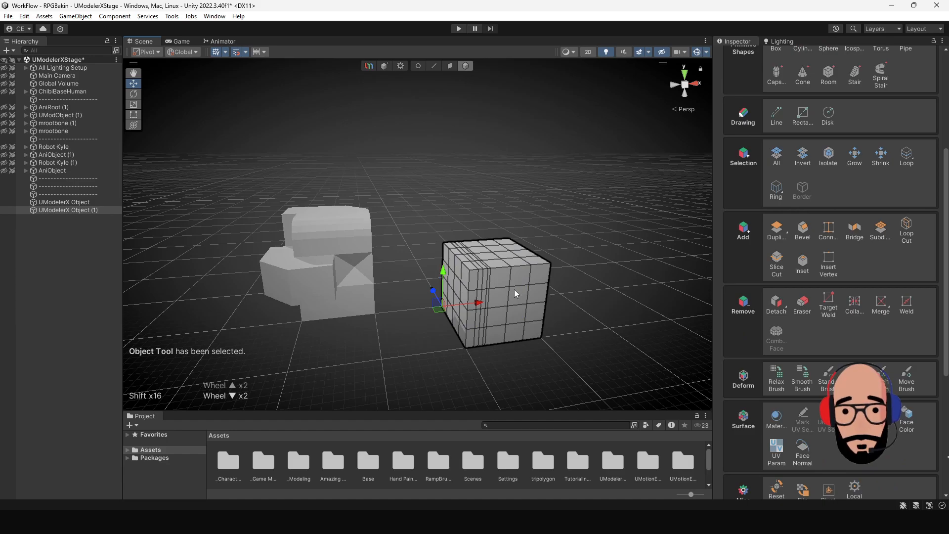
pyautogui.click(515, 289)
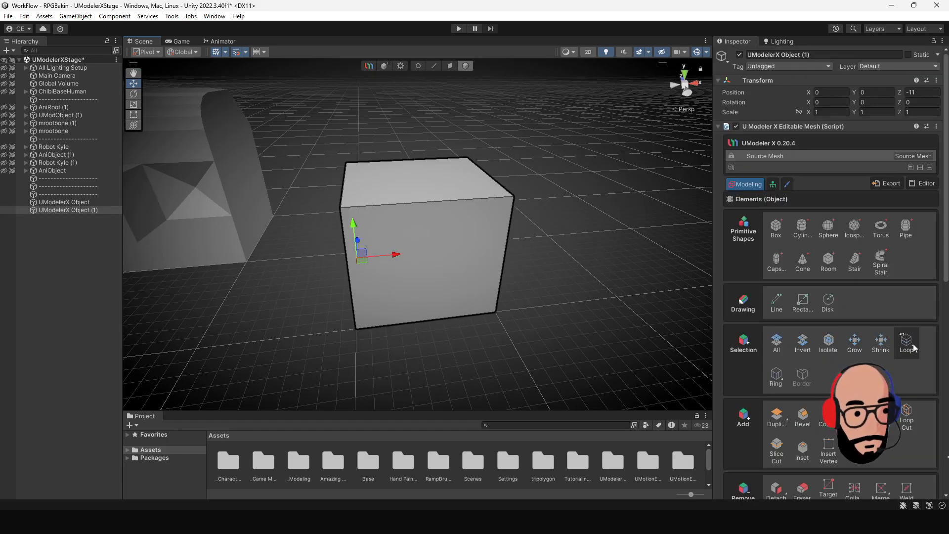
# - Add two centred vertical loop cuts that cross on the plain box's top face, using Split Number 1 and Offset 0
pyautogui.scroll(-3, 900, 370)
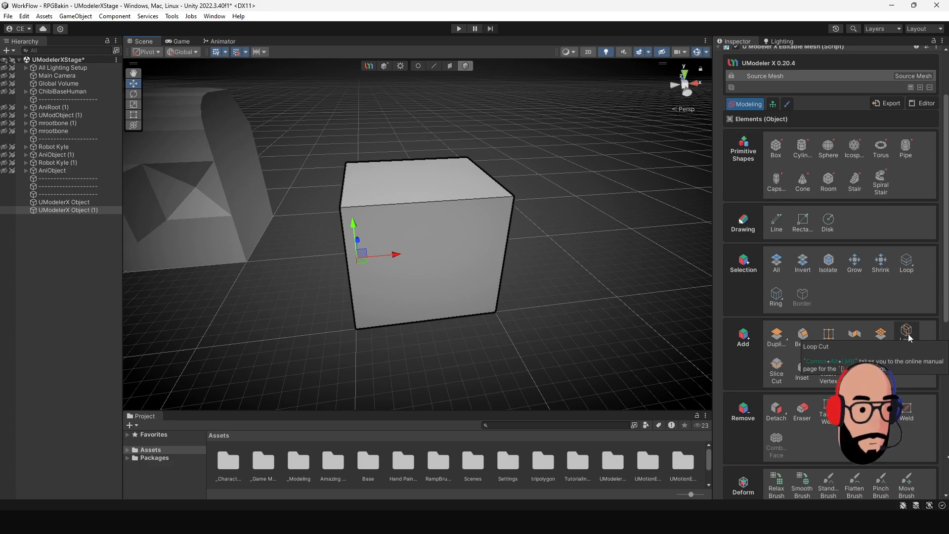
pyautogui.click(909, 347)
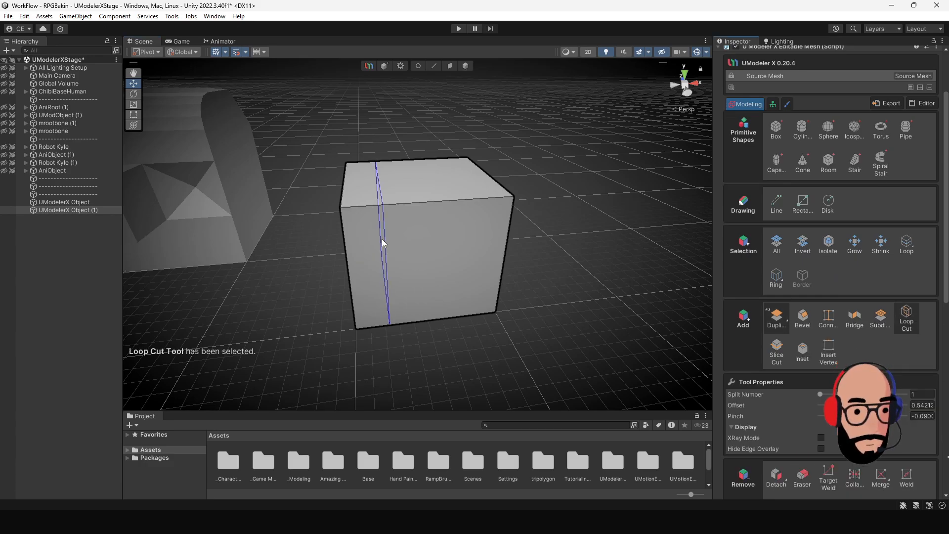
pyautogui.click(923, 405)
pyautogui.write('0')
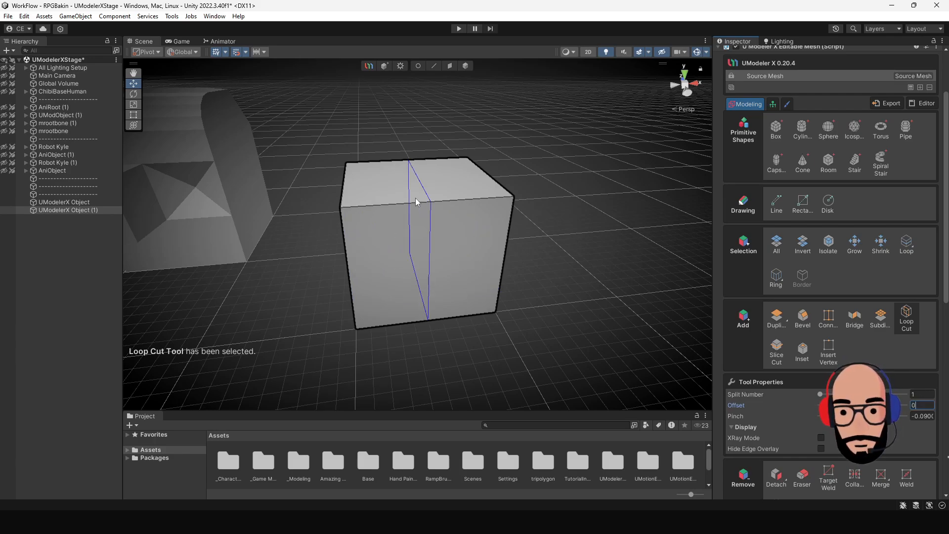
pyautogui.keyDown('alt'); pyautogui.moveTo(374, 280); pyautogui.dragTo(346, 236); pyautogui.keyUp('alt')
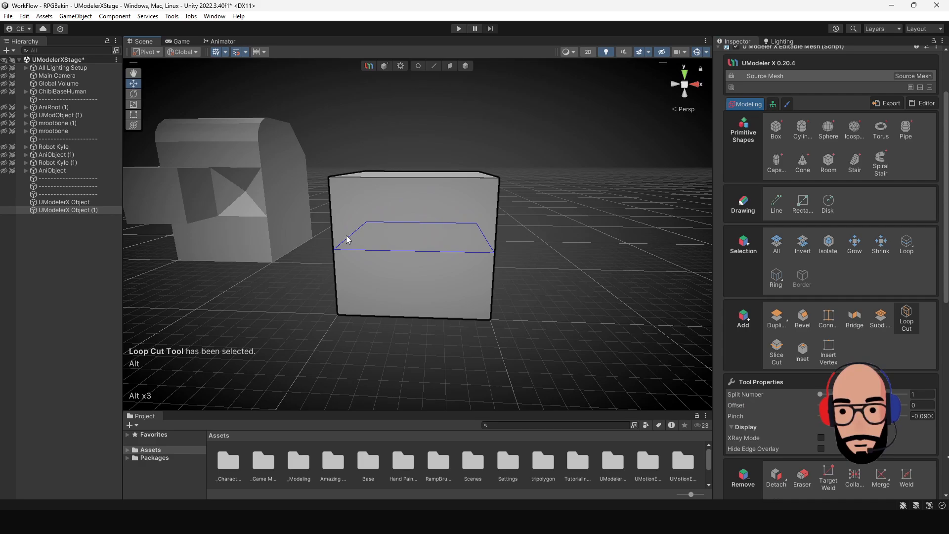
pyautogui.keyDown('alt'); pyautogui.moveTo(415, 213); pyautogui.dragTo(422, 285); pyautogui.keyUp('alt')
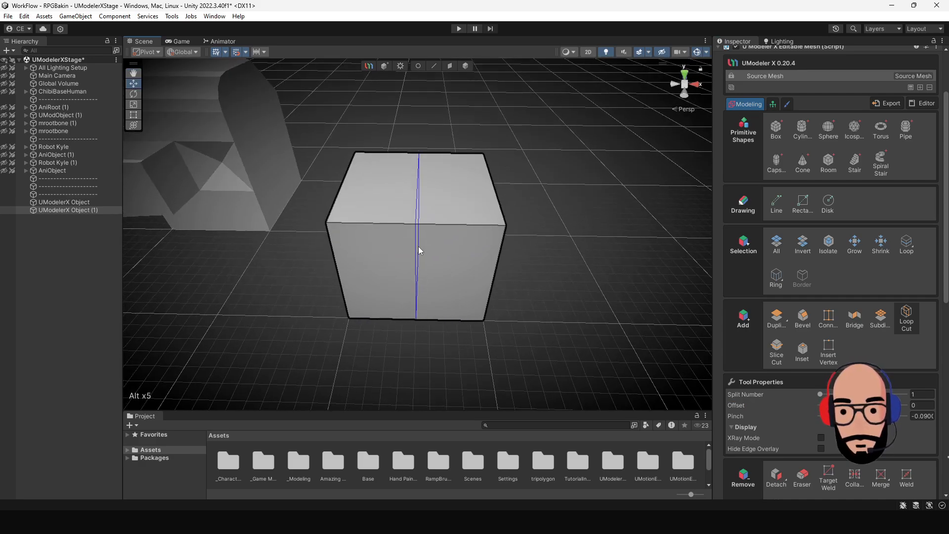
pyautogui.click(417, 246)
pyautogui.keyDown('alt'); pyautogui.moveTo(526, 333); pyautogui.dragTo(219, 293); pyautogui.keyUp('alt')
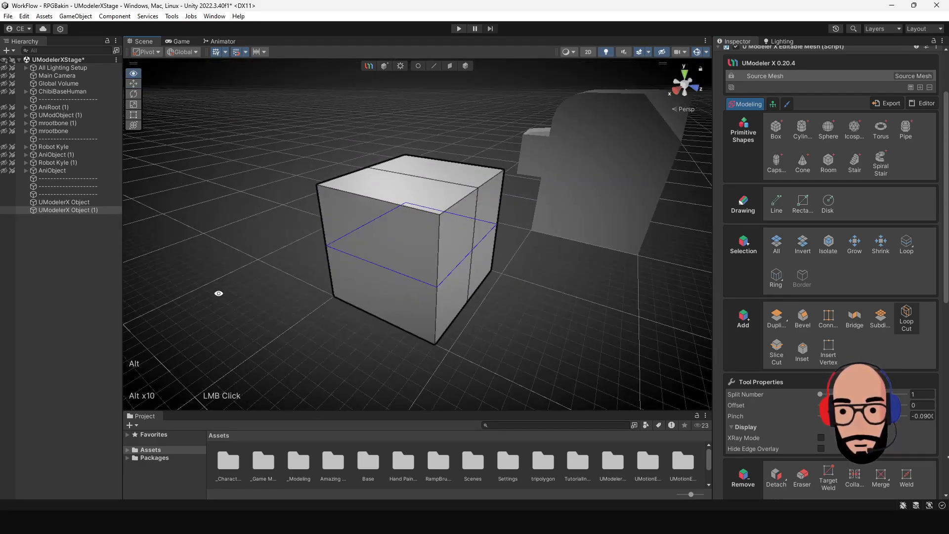
pyautogui.click(361, 218)
# - Preview Split Numbers up to 4 for a vertical loop cut beside the front face's centre cut, and return to 1
pyautogui.keyDown('alt'); pyautogui.moveTo(316, 245); pyautogui.dragTo(581, 228); pyautogui.keyUp('alt')
pyautogui.keyDown('alt'); pyautogui.moveTo(401, 245); pyautogui.dragTo(424, 259); pyautogui.keyUp('alt')
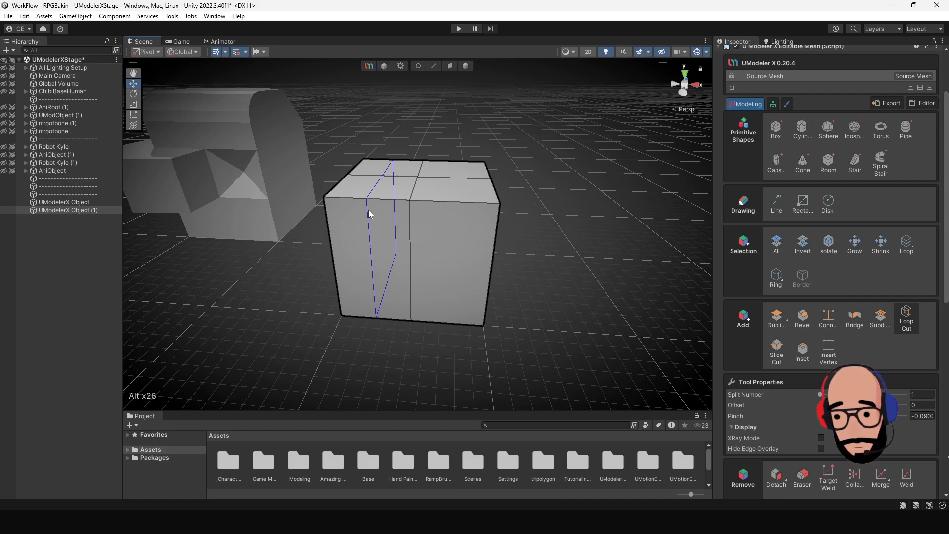
pyautogui.keyDown('shift'); pyautogui.scroll(3, 369, 209); pyautogui.keyUp('shift')
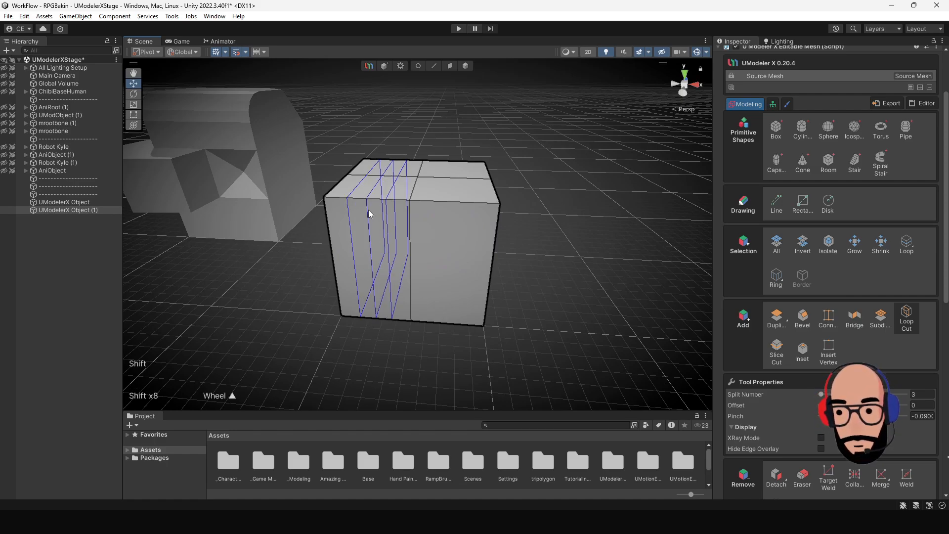
pyautogui.keyDown('shift'); pyautogui.scroll(-3, 369, 210); pyautogui.keyUp('shift')
pyautogui.keyDown('shift'); pyautogui.scroll(2, 368, 210); pyautogui.keyUp('shift')
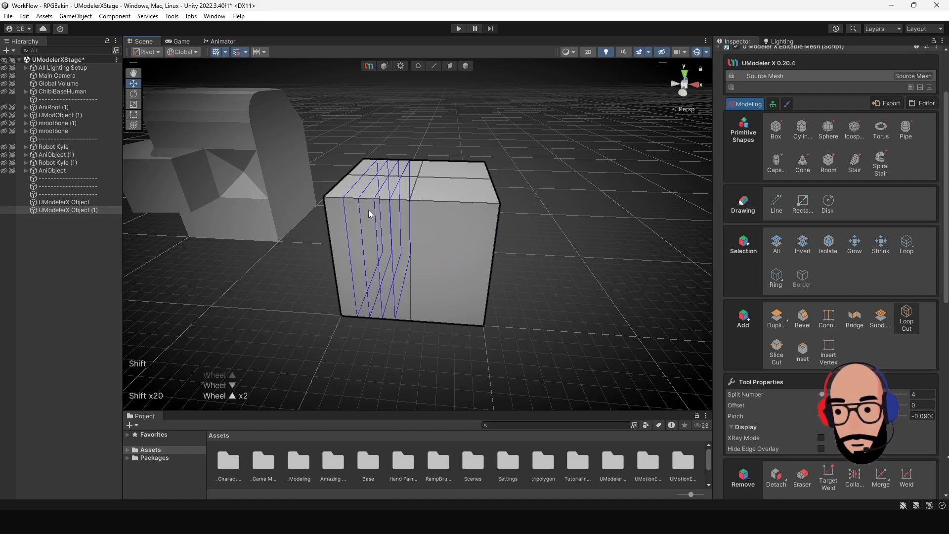
pyautogui.keyDown('shift'); pyautogui.scroll(-2, 369, 210); pyautogui.keyUp('shift')
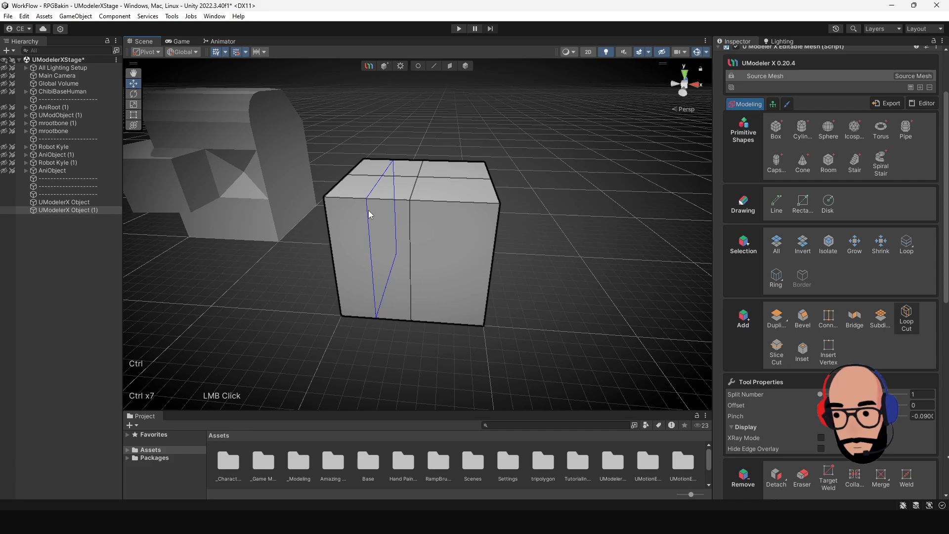
# - Try sliding a single vertical loop cut to different offsets beside the front face's centre cut, and undo the cut
pyautogui.keyDown('ctrl'); pyautogui.moveTo(369, 210); pyautogui.dragTo(393, 235); pyautogui.keyUp('ctrl')
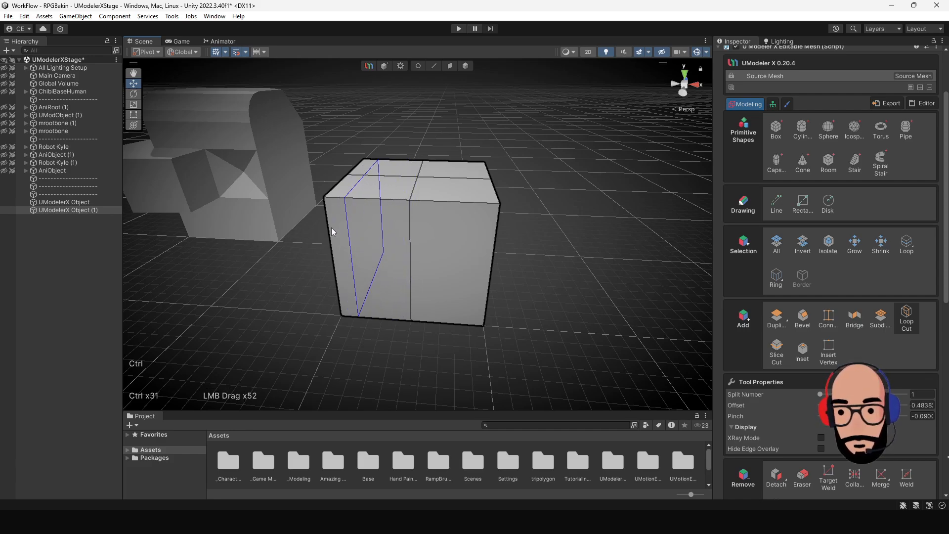
pyautogui.keyDown('ctrl'); pyautogui.moveTo(319, 231); pyautogui.dragTo(352, 238); pyautogui.keyUp('ctrl')
pyautogui.hotkey('ctrl', 'z')
pyautogui.hotkey('ctrl', 'z')
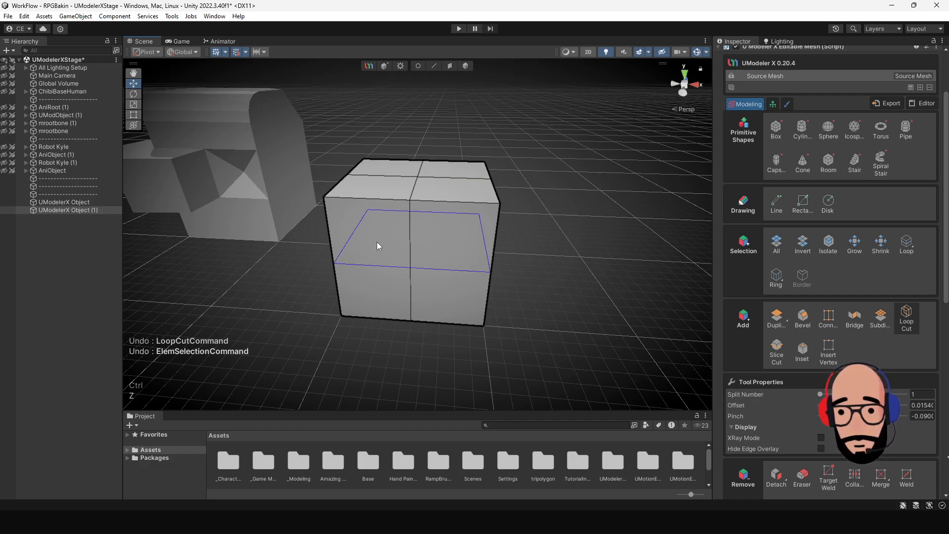
# - Try a two-split vertical loop cut with Offset about -0.106 beside the front face's centre cut, and undo it
pyautogui.press('ctrl')
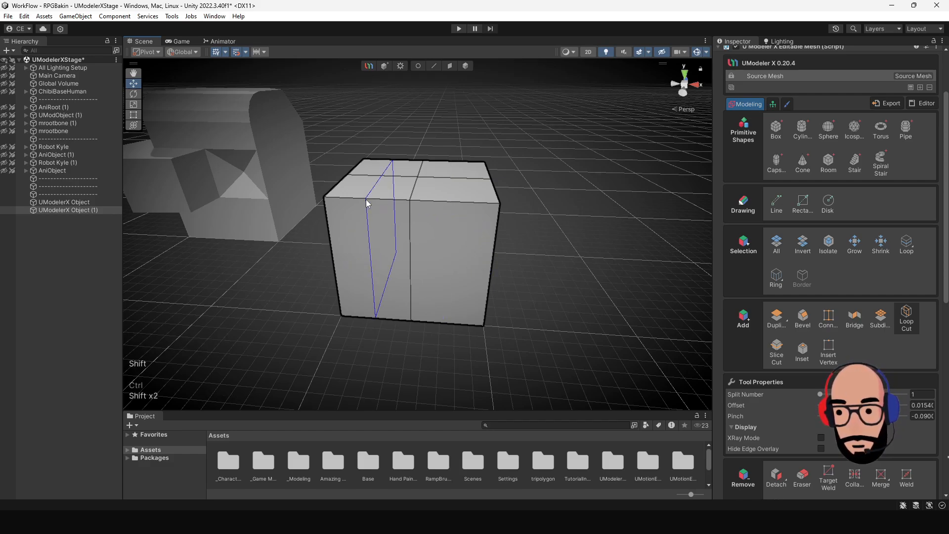
pyautogui.keyDown('shift'); pyautogui.scroll(1, 366, 203); pyautogui.keyUp('shift')
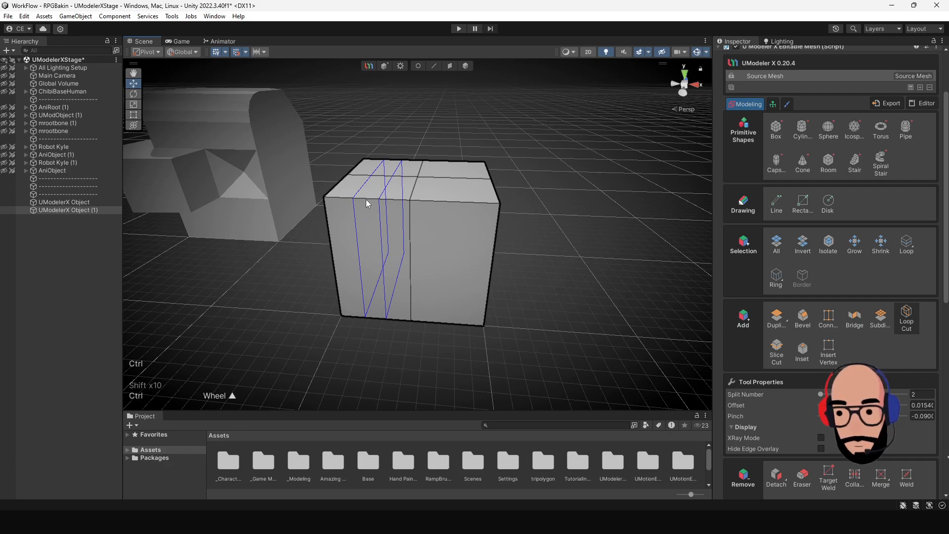
pyautogui.moveTo(366, 200)
pyautogui.keyDown('ctrl'); pyautogui.mouseDown()
pyautogui.moveTo(350, 203)
pyautogui.moveTo(369, 209)
pyautogui.moveTo(342, 209)
pyautogui.moveTo(361, 212)
pyautogui.mouseUp(); pyautogui.keyUp('ctrl')
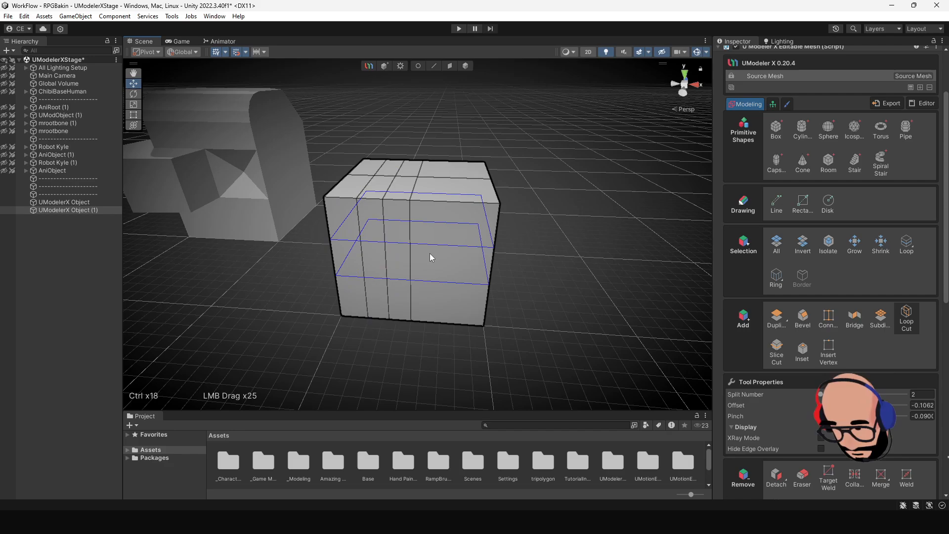
pyautogui.hotkey('ctrl', 'z')
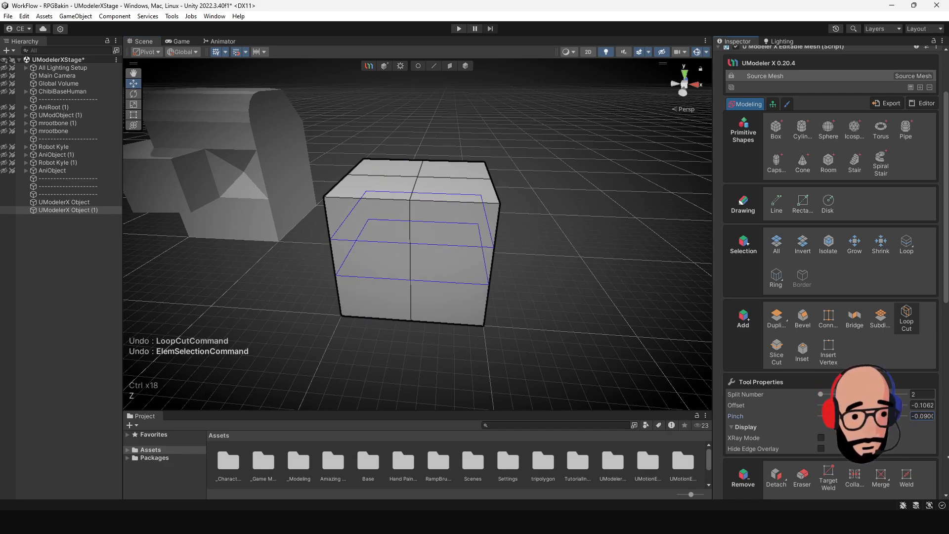
# - Set the loop cut's Pinch to 0.8 and add two-split vertical cuts in both directions, close to the box's edges and centre cuts
pyautogui.moveTo(859, 418); pyautogui.dragTo(896, 420)
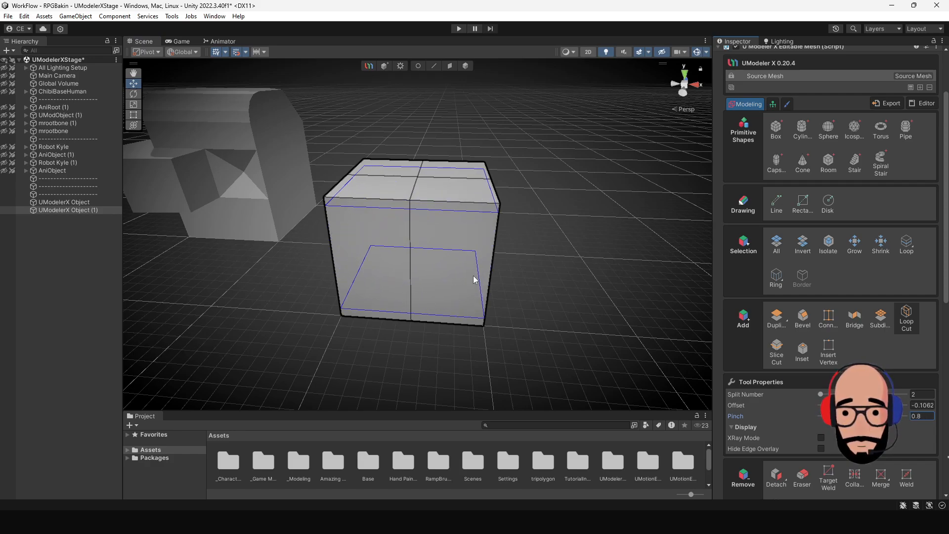
pyautogui.click(376, 200)
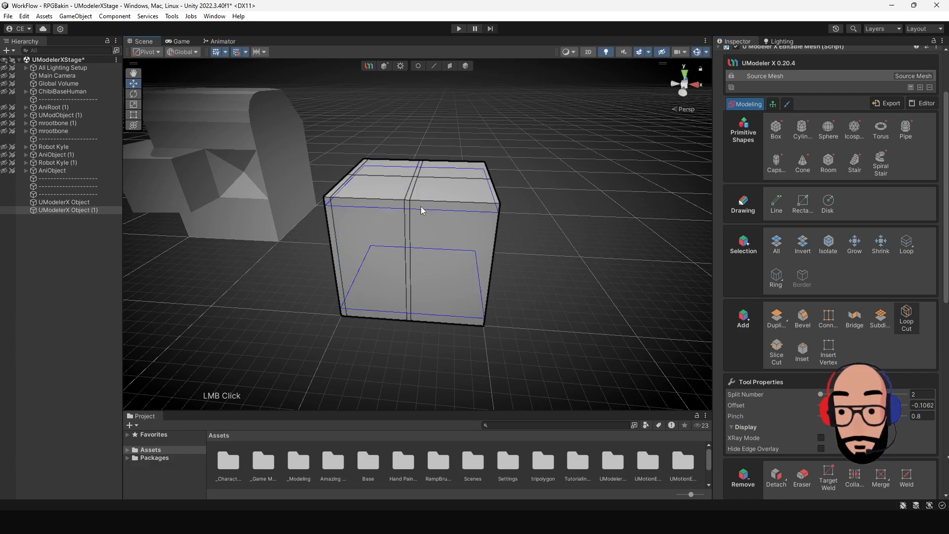
pyautogui.click(446, 199)
pyautogui.keyDown('alt'); pyautogui.moveTo(554, 306); pyautogui.dragTo(538, 235); pyautogui.keyUp('alt')
pyautogui.click(451, 215)
pyautogui.click(455, 67)
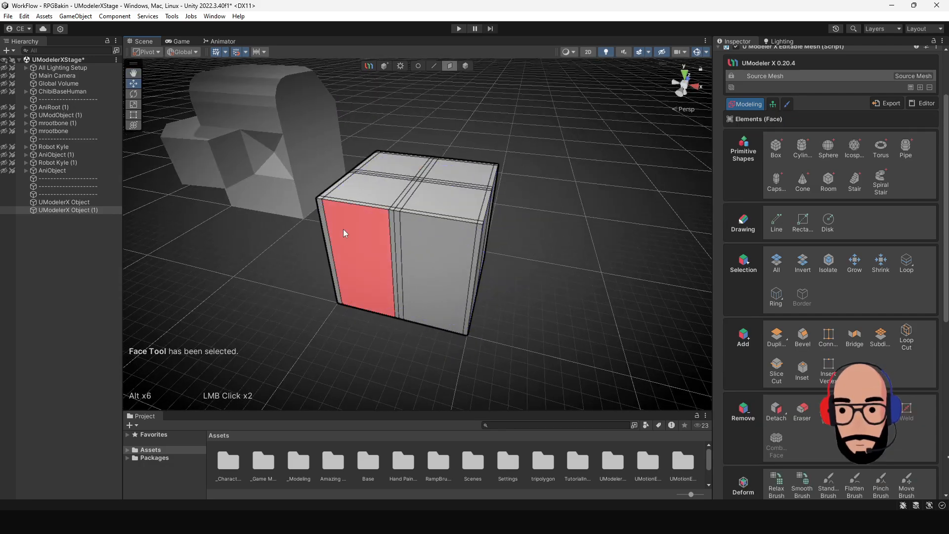
pyautogui.keyDown('alt'); pyautogui.moveTo(345, 231); pyautogui.dragTo(413, 184); pyautogui.keyUp('alt')
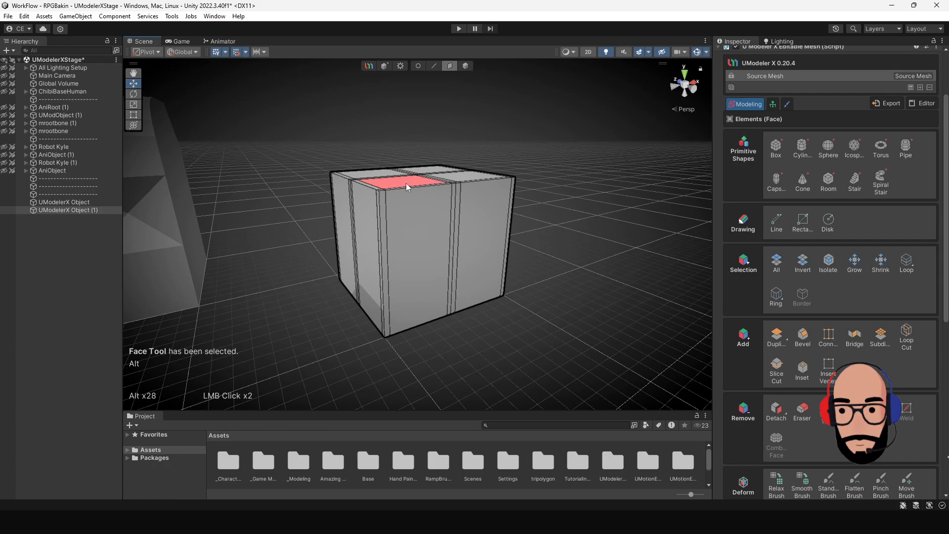
# - Add a two-split horizontal loop cut with Pinch 0.8 around the box, close to its upper and lower edges
pyautogui.scroll(-2, 401, 236)
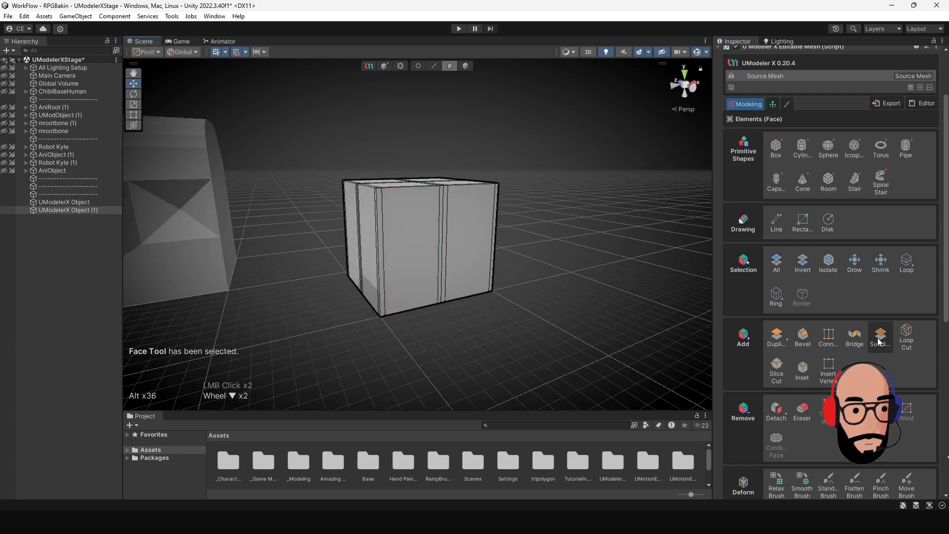
pyautogui.click(912, 346)
pyautogui.click(425, 242)
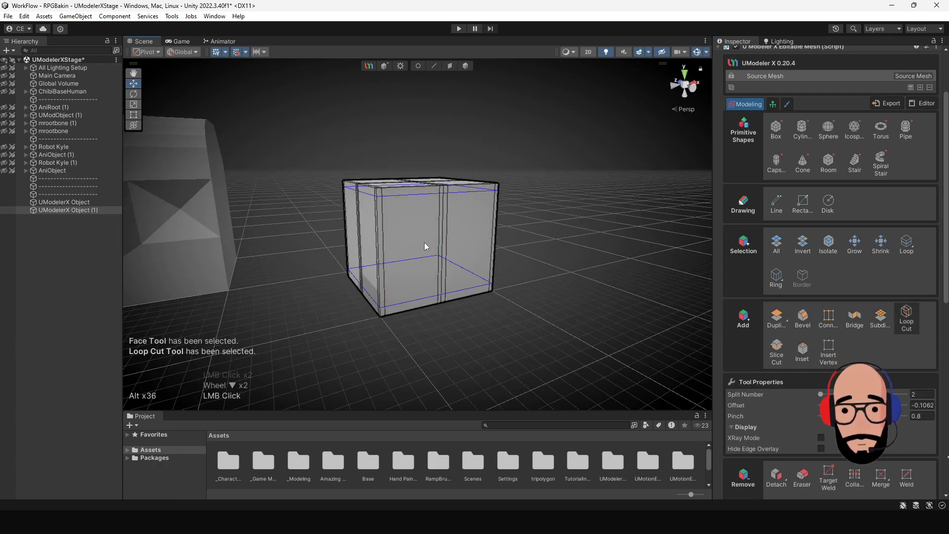
pyautogui.keyDown('alt'); pyautogui.moveTo(387, 230); pyautogui.dragTo(447, 292); pyautogui.keyUp('alt')
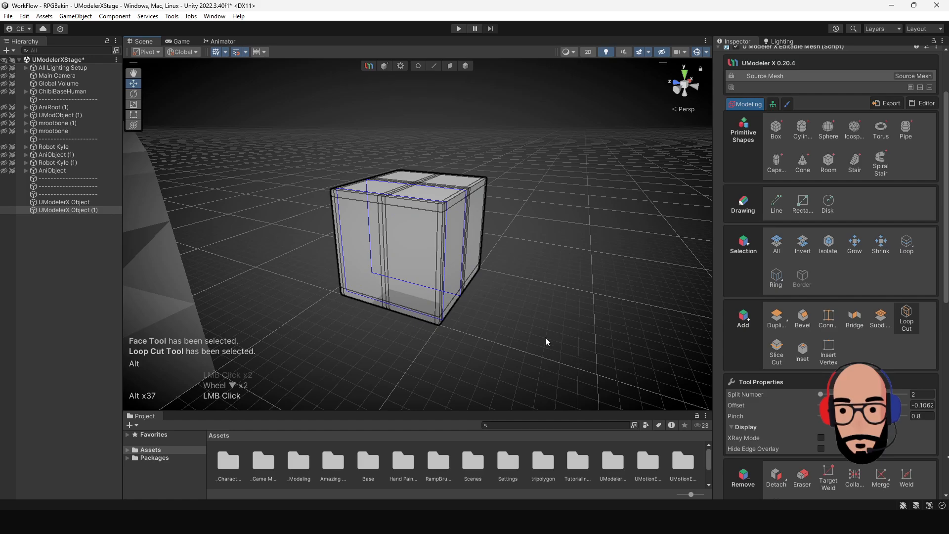
pyautogui.keyDown('alt'); pyautogui.moveTo(545, 337); pyautogui.dragTo(357, 317); pyautogui.keyUp('alt')
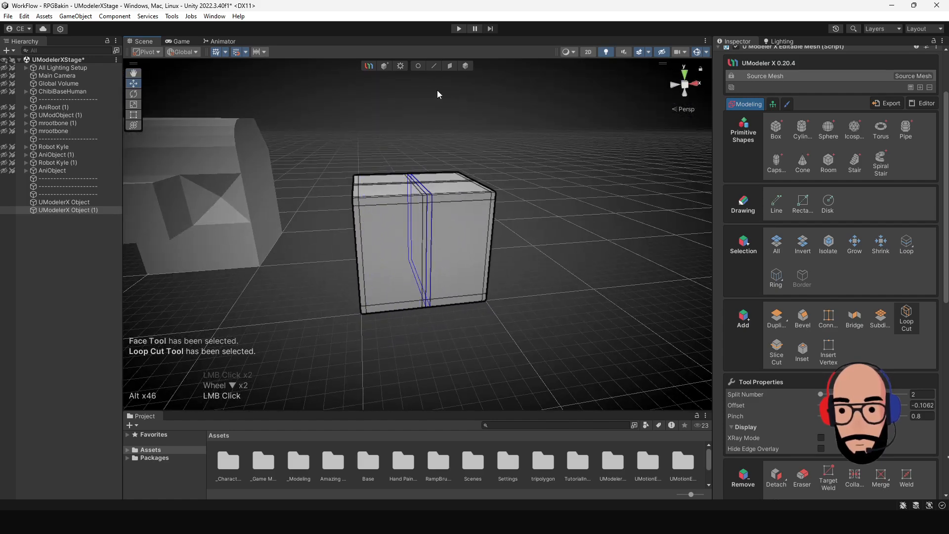
pyautogui.click(448, 65)
pyautogui.keyDown('alt'); pyautogui.moveTo(482, 216); pyautogui.dragTo(457, 207, button='right'); pyautogui.keyUp('alt')
pyautogui.keyDown('alt'); pyautogui.moveTo(457, 207); pyautogui.dragTo(441, 195); pyautogui.keyUp('alt')
pyautogui.scroll(2, 441, 195)
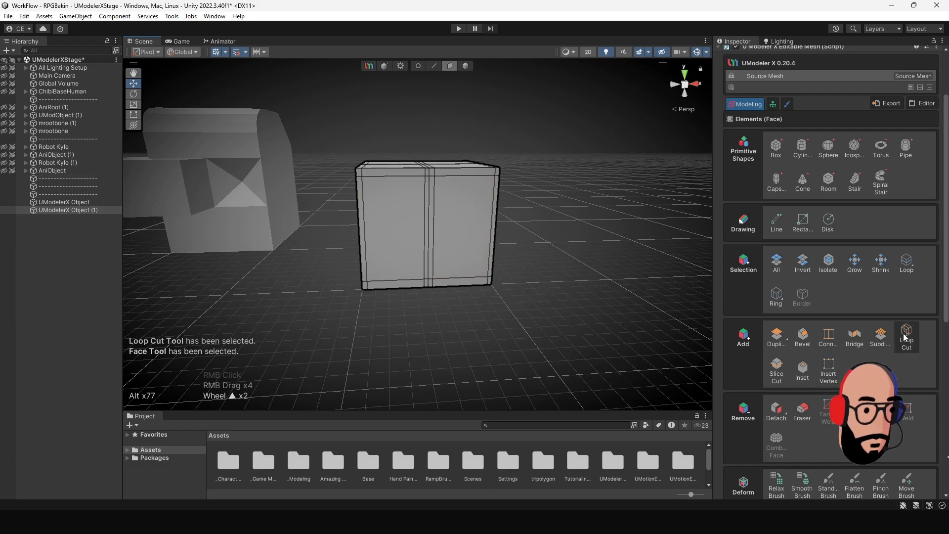
# - Start a Slice Cut on the box and lower the horizontal slicing plane to about the box's mid-height
pyautogui.click(777, 368)
pyautogui.moveTo(536, 245); pyautogui.dragTo(531, 253, button='middle')
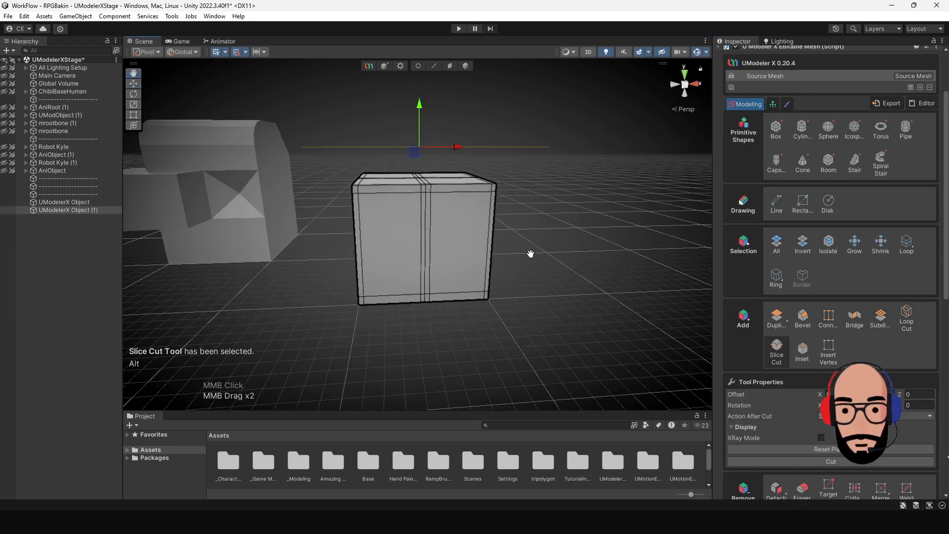
pyautogui.keyDown('alt'); pyautogui.moveTo(531, 254); pyautogui.dragTo(458, 223, button='right'); pyautogui.keyUp('alt')
pyautogui.keyDown('alt'); pyautogui.moveTo(458, 222); pyautogui.dragTo(531, 240); pyautogui.keyUp('alt')
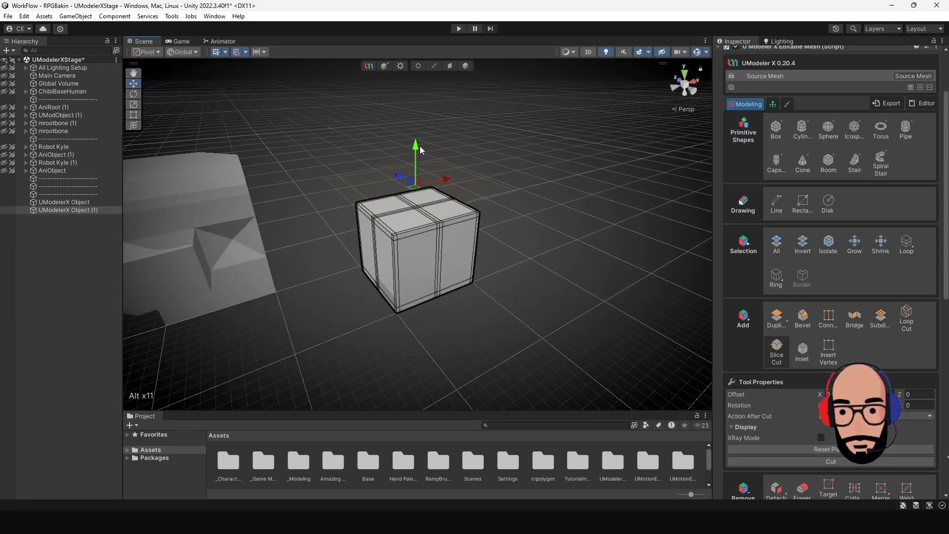
pyautogui.moveTo(417, 170); pyautogui.dragTo(417, 213)
pyautogui.keyDown('alt'); pyautogui.moveTo(520, 312); pyautogui.dragTo(514, 224); pyautogui.keyUp('alt')
# - Try tilting the slicing plane steeply about the Z axis, and undo the rotation
pyautogui.press('w')
pyautogui.press('e')
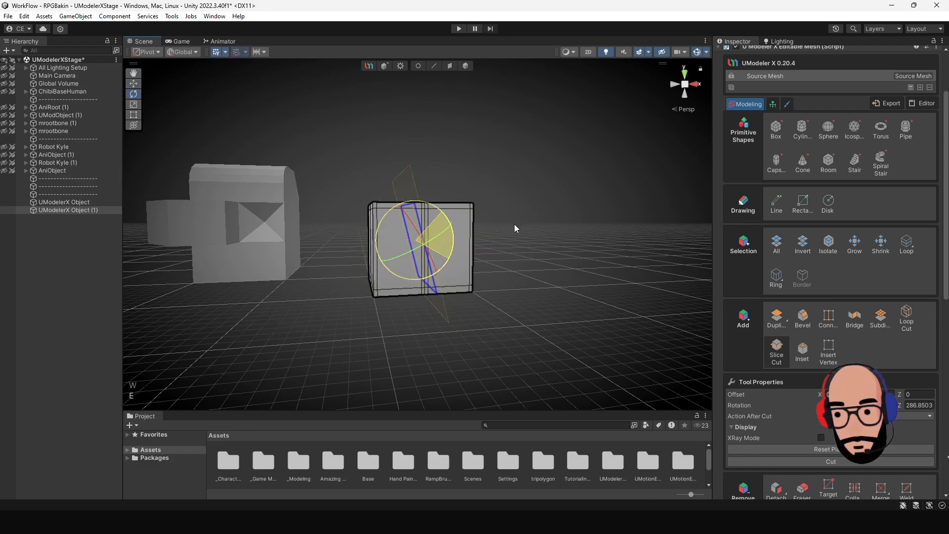
pyautogui.hotkey('ctrl', 'z')
pyautogui.hotkey('ctrl', 'z')
pyautogui.hotkey('ctrl', 'z')
pyautogui.hotkey('ctrl', 'z')
pyautogui.hotkey('ctrl', 'z')
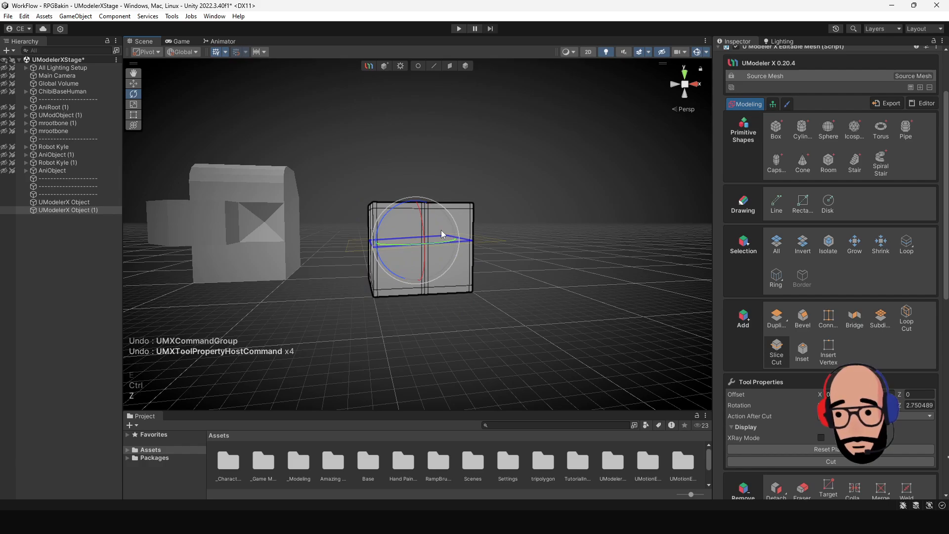
pyautogui.keyDown('alt'); pyautogui.moveTo(441, 230); pyautogui.dragTo(365, 264); pyautogui.keyUp('alt')
pyautogui.hotkey('ctrl', 'z')
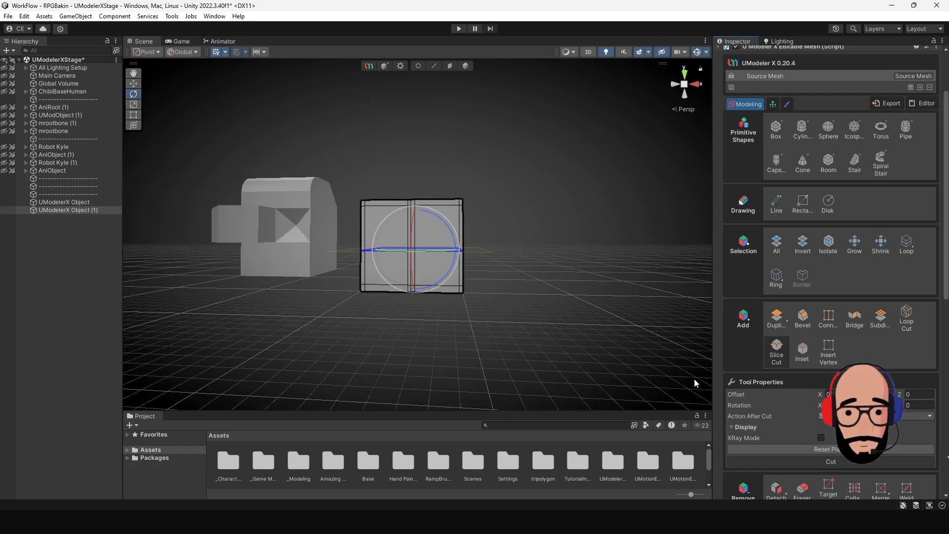
# - Slice the box horizontally at mid-height, and again with the plane raised slightly above that cut
pyautogui.keyDown('alt'); pyautogui.moveTo(364, 256); pyautogui.dragTo(411, 255); pyautogui.keyUp('alt')
pyautogui.press('w')
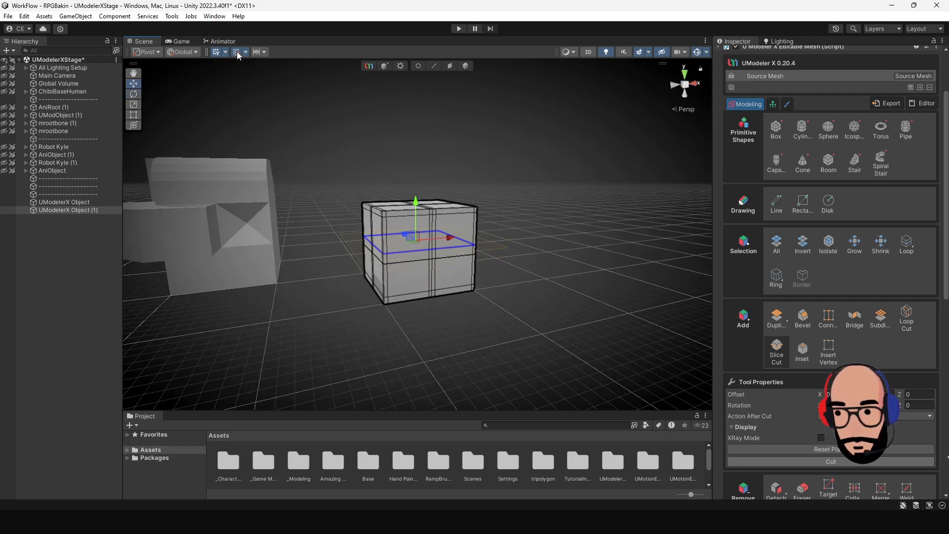
pyautogui.scroll(2, 375, 239)
pyautogui.moveTo(415, 207)
pyautogui.mouseDown()
pyautogui.moveTo(417, 182)
pyautogui.moveTo(417, 211)
pyautogui.mouseUp()
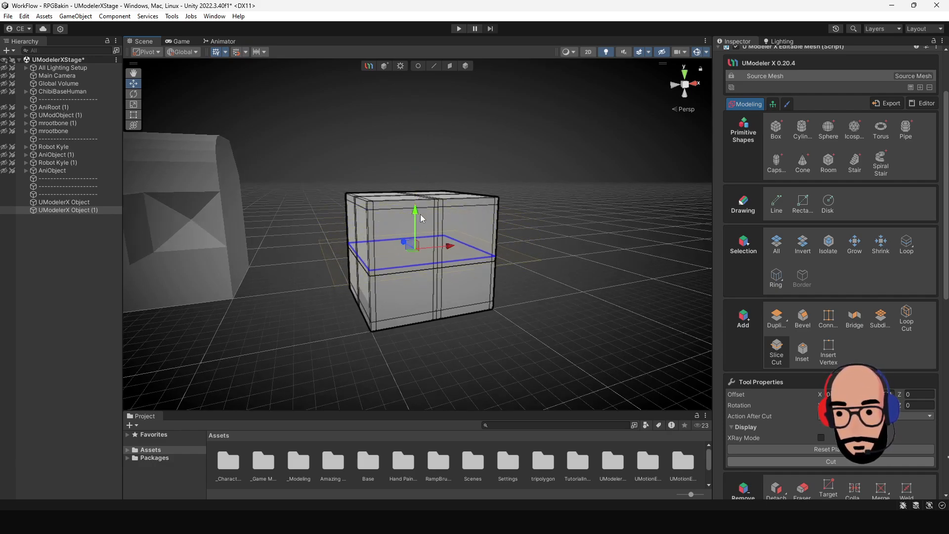
pyautogui.click(812, 462)
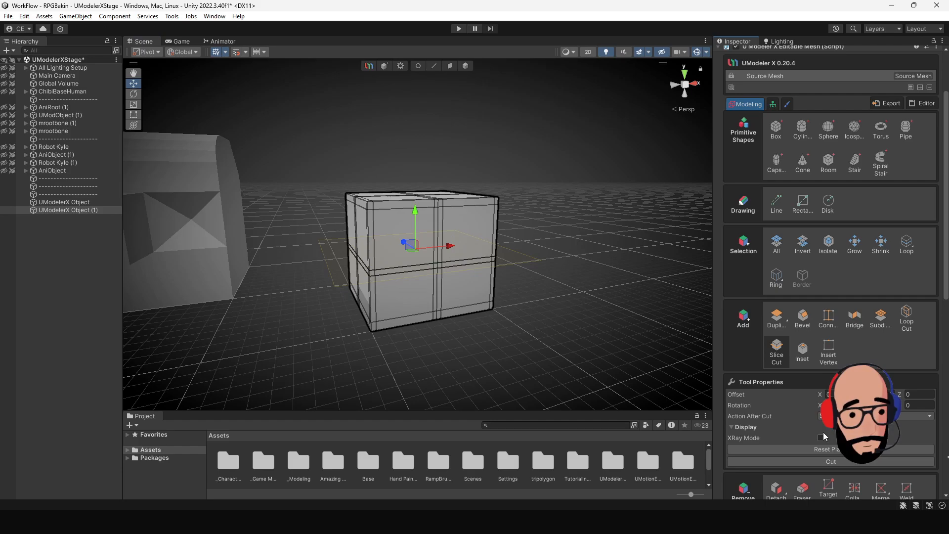
pyautogui.keyDown('alt'); pyautogui.moveTo(608, 265); pyautogui.dragTo(341, 270); pyautogui.keyUp('alt')
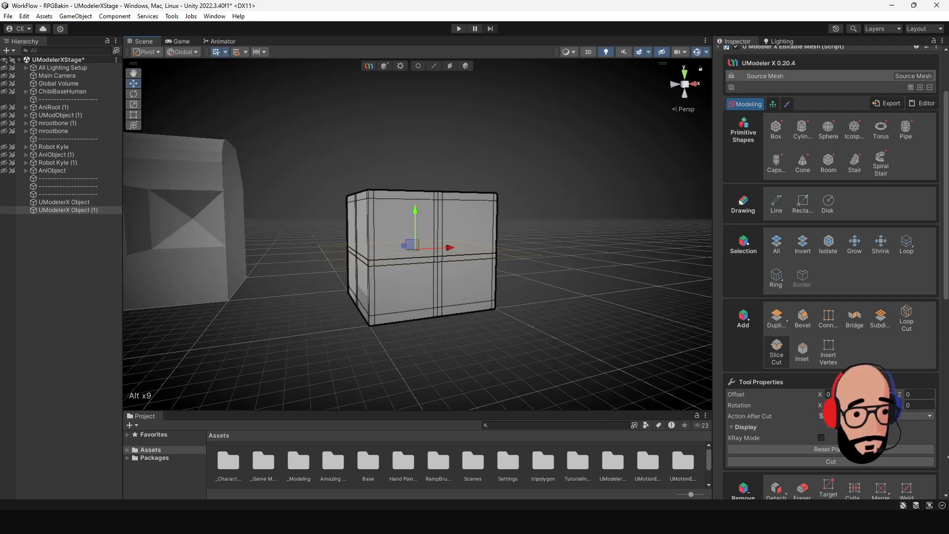
# - Change Action After Cut to the first listed option and slice the box horizontally about midway up its upper half
pyautogui.click(825, 416)
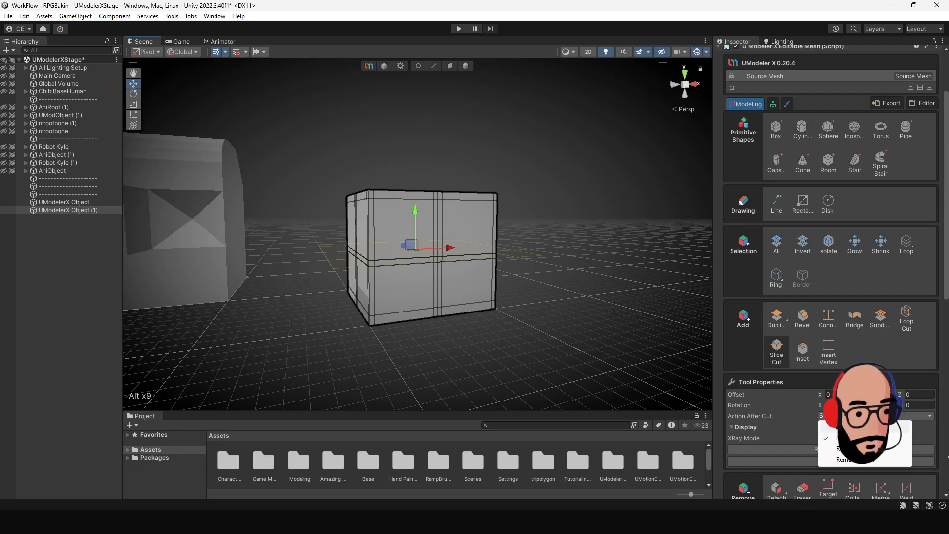
pyautogui.click(859, 427)
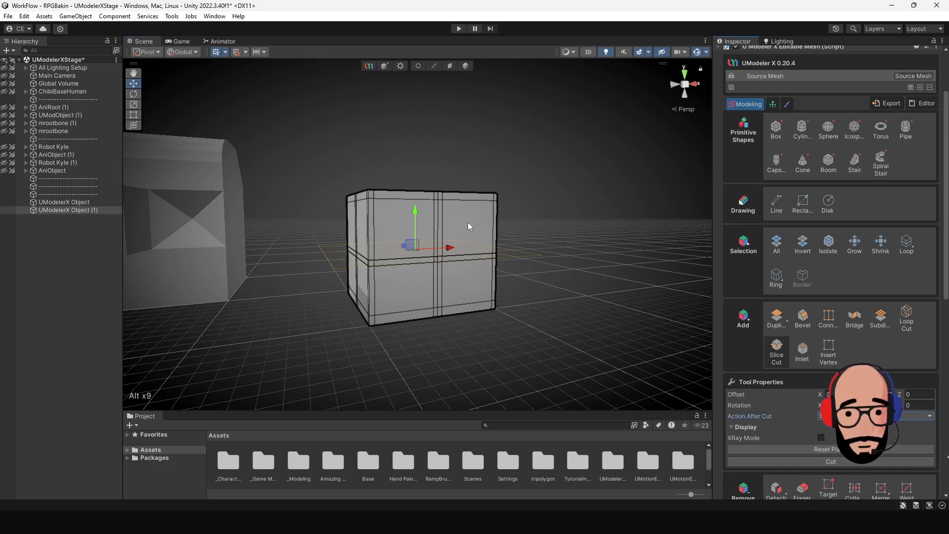
pyautogui.moveTo(420, 217); pyautogui.dragTo(420, 191)
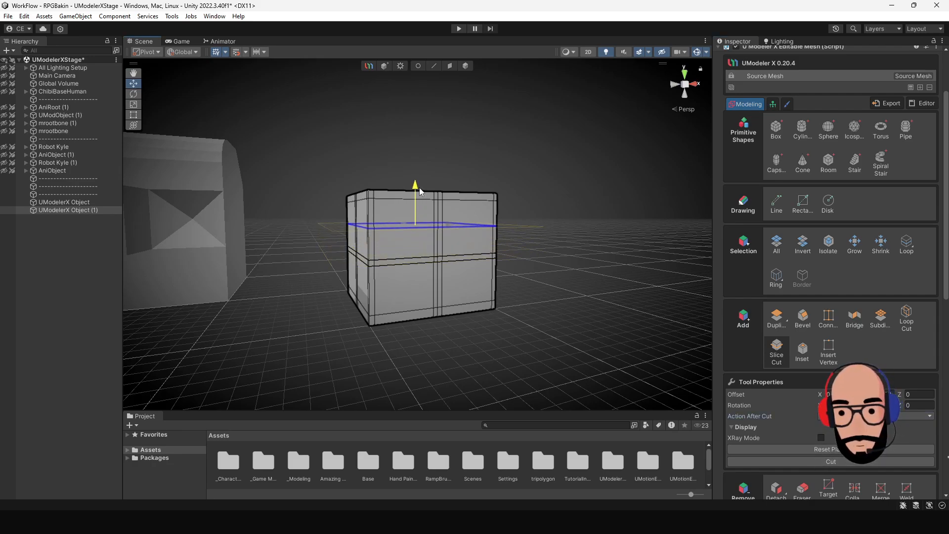
pyautogui.click(779, 462)
pyautogui.keyDown('alt'); pyautogui.moveTo(569, 307); pyautogui.dragTo(590, 306); pyautogui.keyUp('alt')
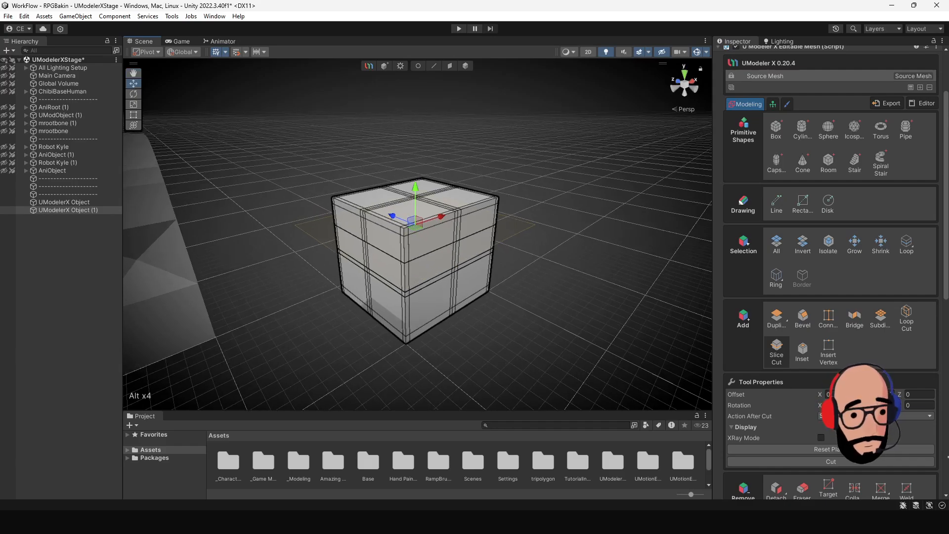
# - Set Action After Cut to the first remove option and slice away the part above a plane just over the box's middle cuts
pyautogui.click(865, 416)
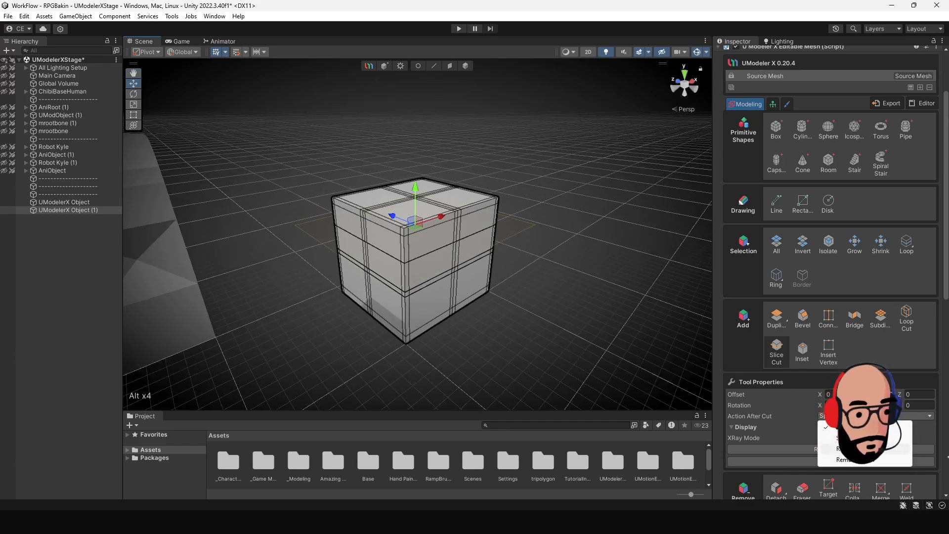
pyautogui.click(866, 449)
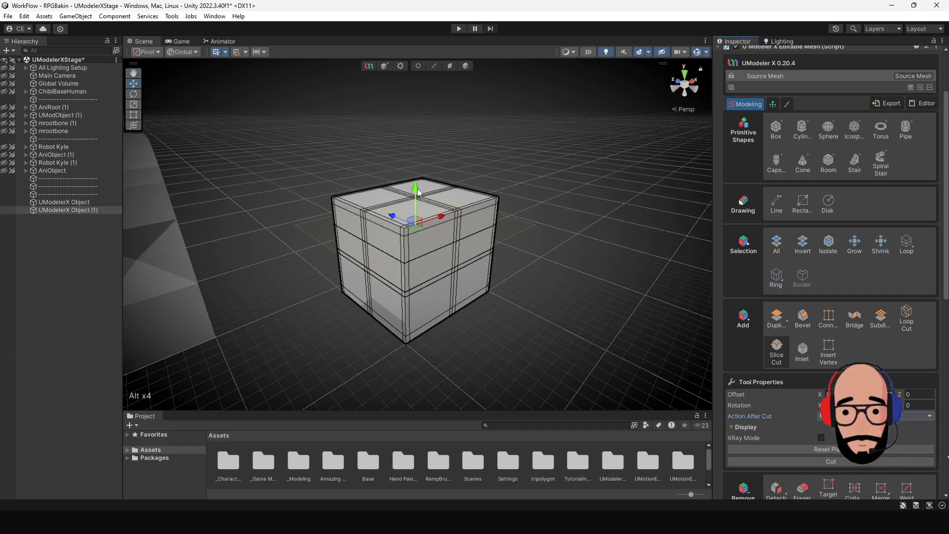
pyautogui.moveTo(418, 192); pyautogui.dragTo(417, 206)
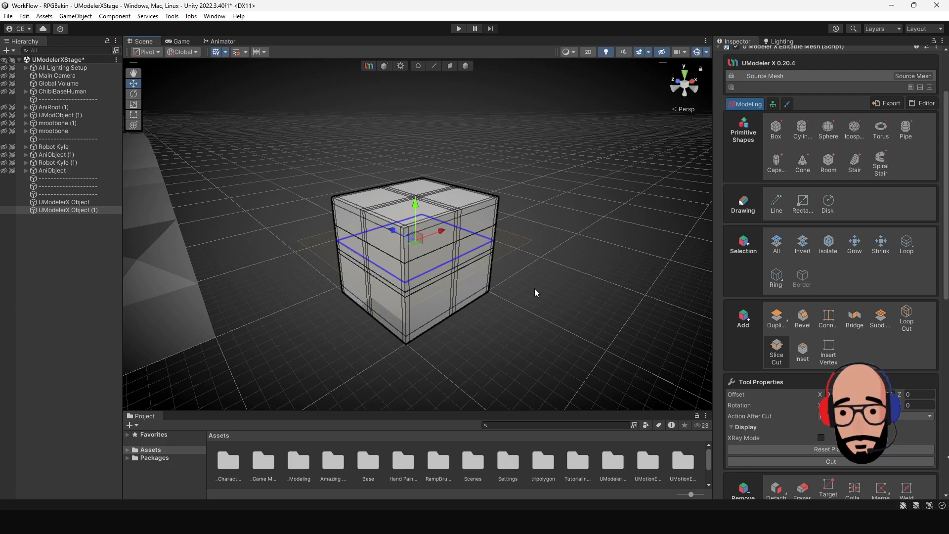
pyautogui.click(770, 462)
pyautogui.keyDown('alt'); pyautogui.moveTo(517, 340); pyautogui.dragTo(629, 325); pyautogui.keyUp('alt')
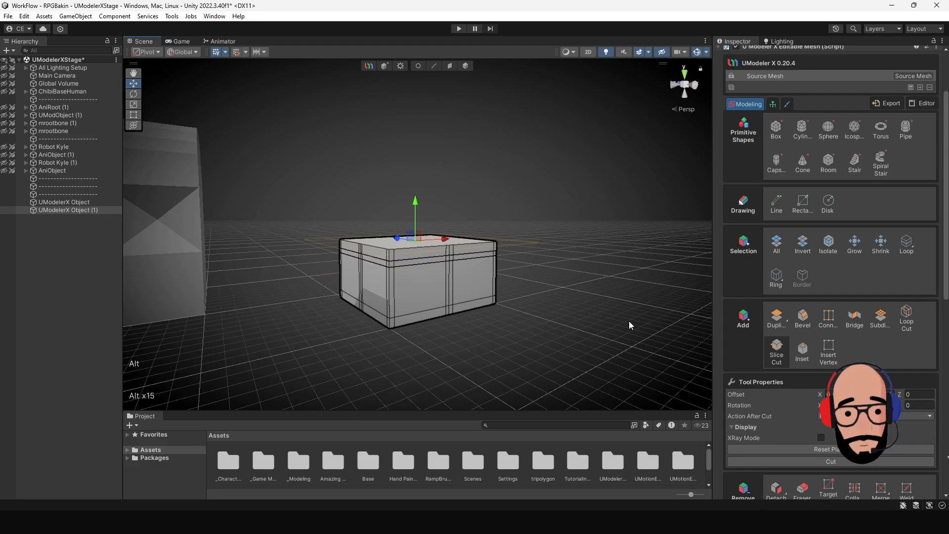
# - Lower the slicing plane below the remaining horizontal cuts and slice away the part beneath it, using the last Action After Cut option
pyautogui.moveTo(415, 207); pyautogui.dragTo(415, 234)
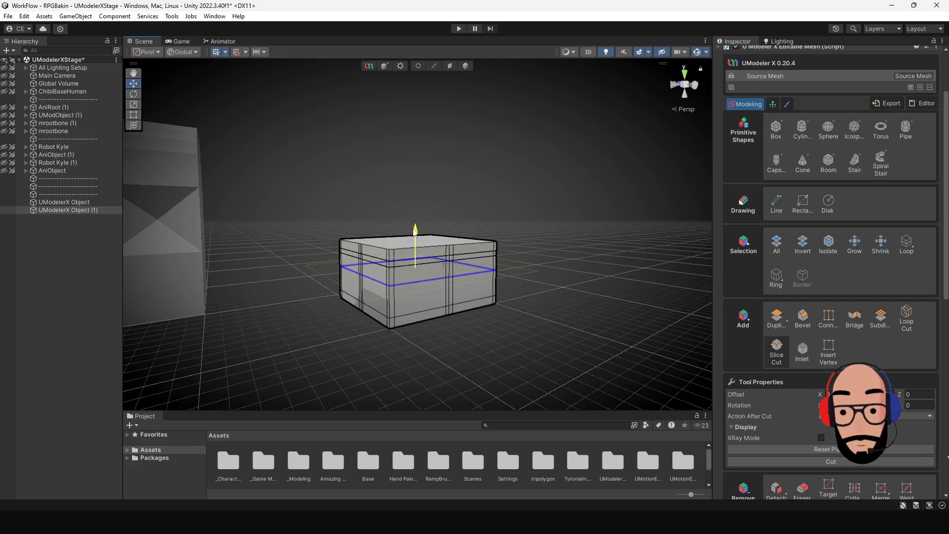
pyautogui.click(840, 416)
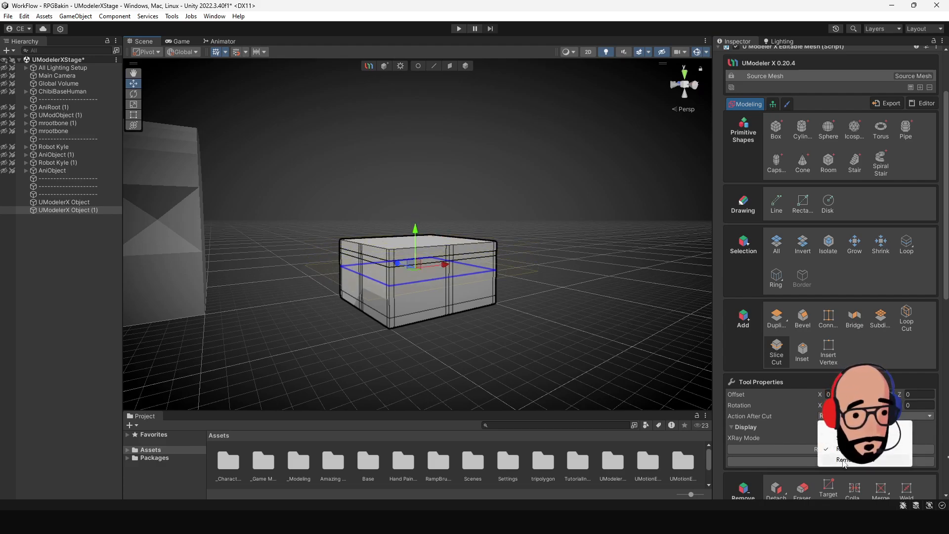
pyautogui.click(863, 460)
pyautogui.click(870, 462)
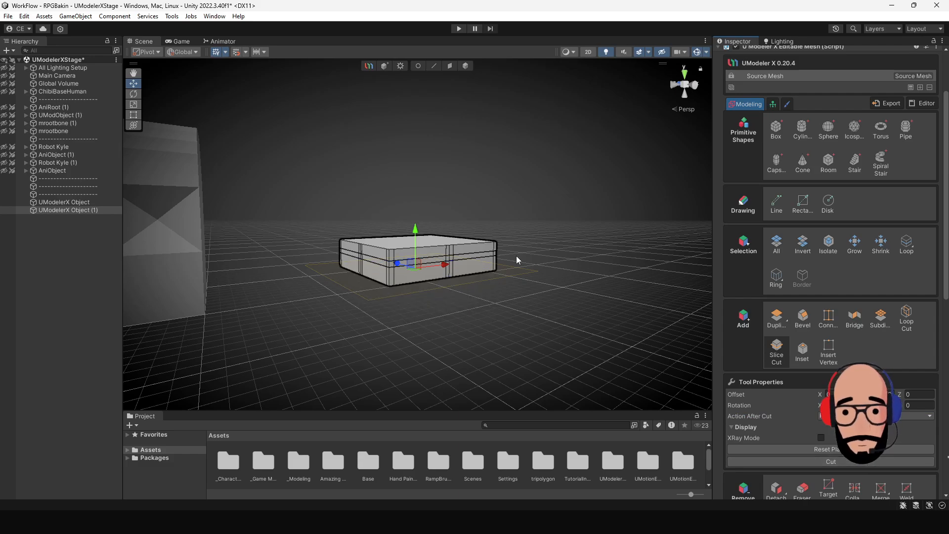
pyautogui.keyDown('alt'); pyautogui.moveTo(515, 258); pyautogui.dragTo(486, 250); pyautogui.keyUp('alt')
# - Switch to object selection and make the bevelled mesh, UModelerX Object, the one being edited
pyautogui.press('e')
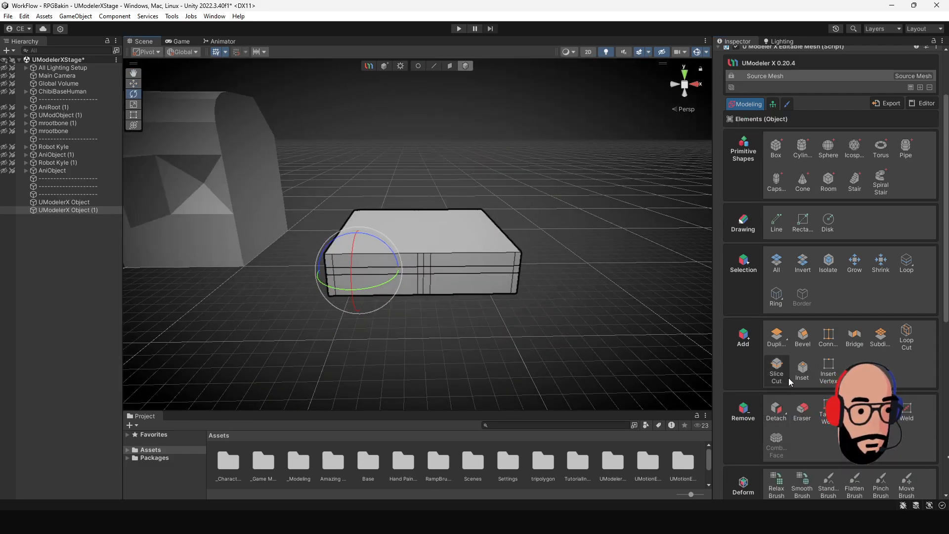
pyautogui.keyDown('alt'); pyautogui.moveTo(492, 238); pyautogui.dragTo(539, 252); pyautogui.keyUp('alt')
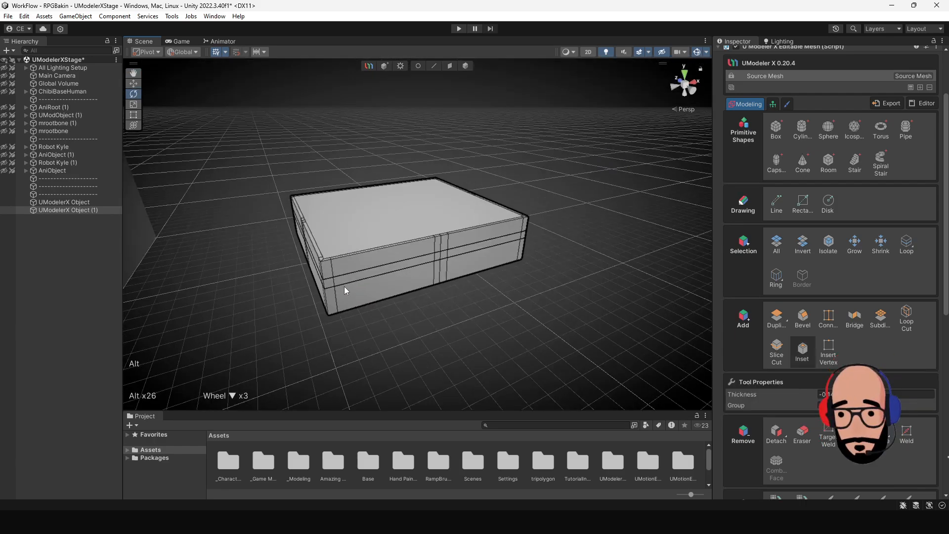
pyautogui.moveTo(344, 286); pyautogui.dragTo(520, 278, button='middle')
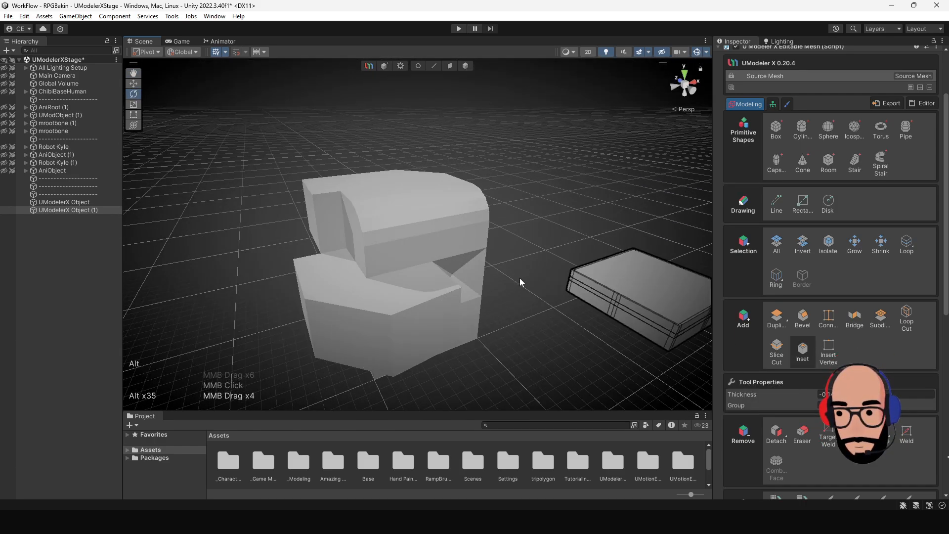
pyautogui.click(467, 67)
pyautogui.click(393, 230)
pyautogui.keyDown('alt'); pyautogui.moveTo(371, 275); pyautogui.dragTo(356, 216); pyautogui.keyUp('alt')
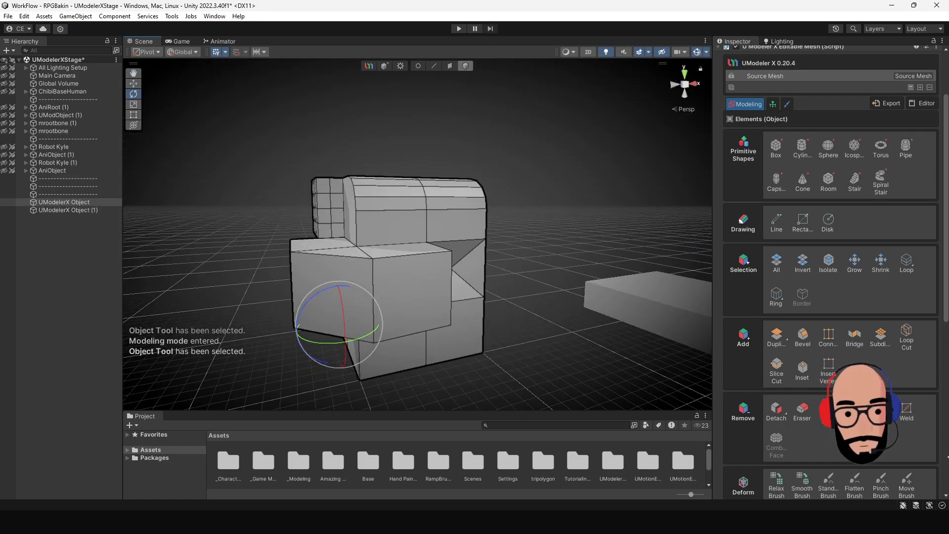
# - Inset the large side face of the block protruding from UModelerX Object, leaving a narrow border around it
pyautogui.click(802, 370)
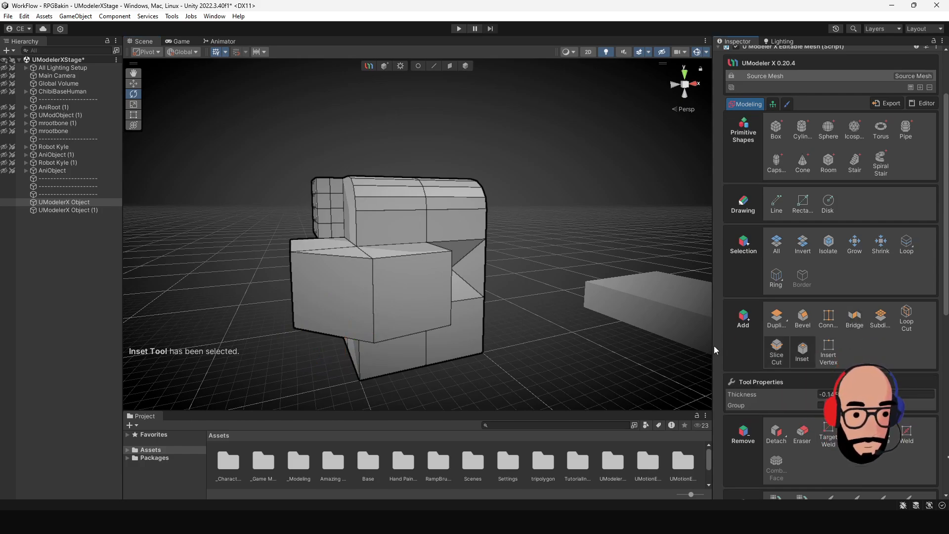
pyautogui.click(416, 286)
pyautogui.moveTo(415, 287); pyautogui.dragTo(437, 320)
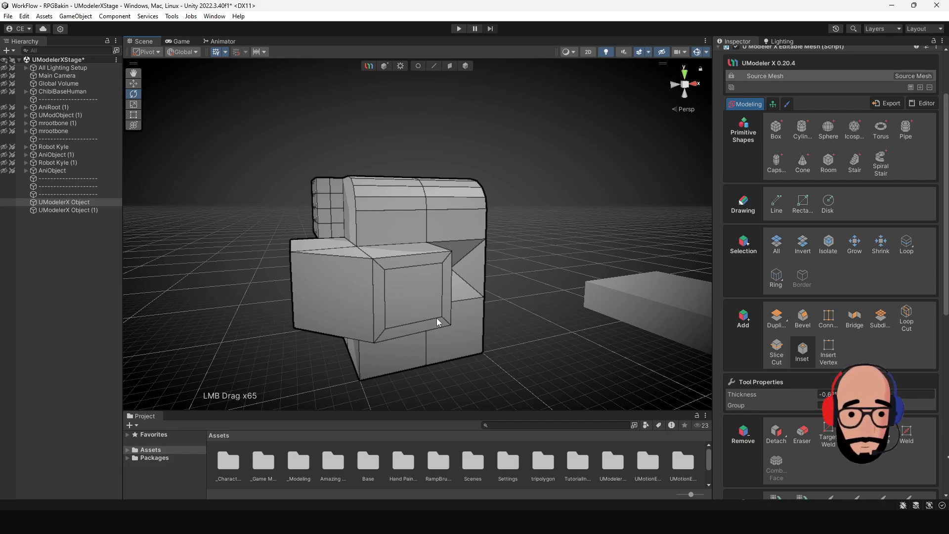
# - Select the inner face of the inset on the protruding block and push it inward to form a recess
pyautogui.click(450, 66)
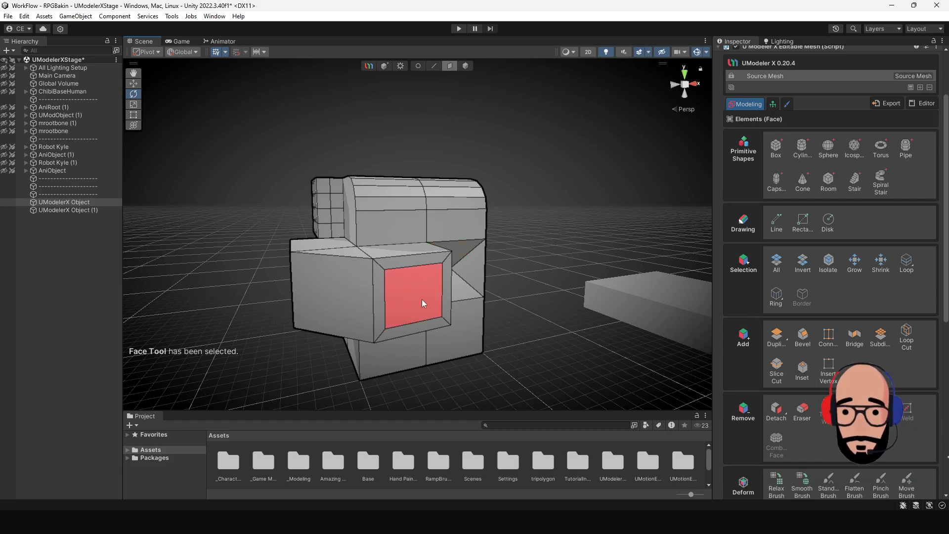
pyautogui.click(422, 299)
pyautogui.keyDown('alt'); pyautogui.moveTo(422, 299); pyautogui.dragTo(450, 326); pyautogui.keyUp('alt')
pyautogui.press('w')
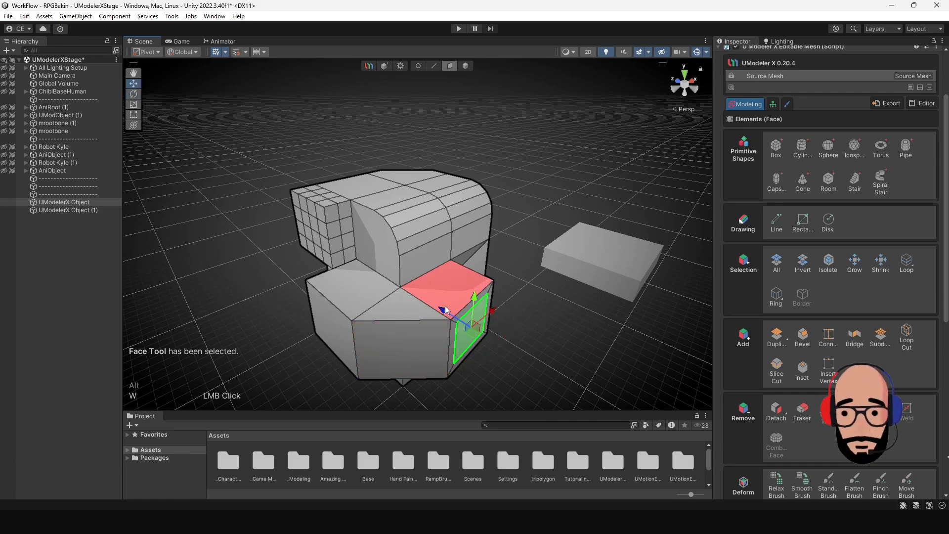
pyautogui.keyDown('alt'); pyautogui.moveTo(542, 358); pyautogui.dragTo(379, 279); pyautogui.keyUp('alt')
pyautogui.press('r')
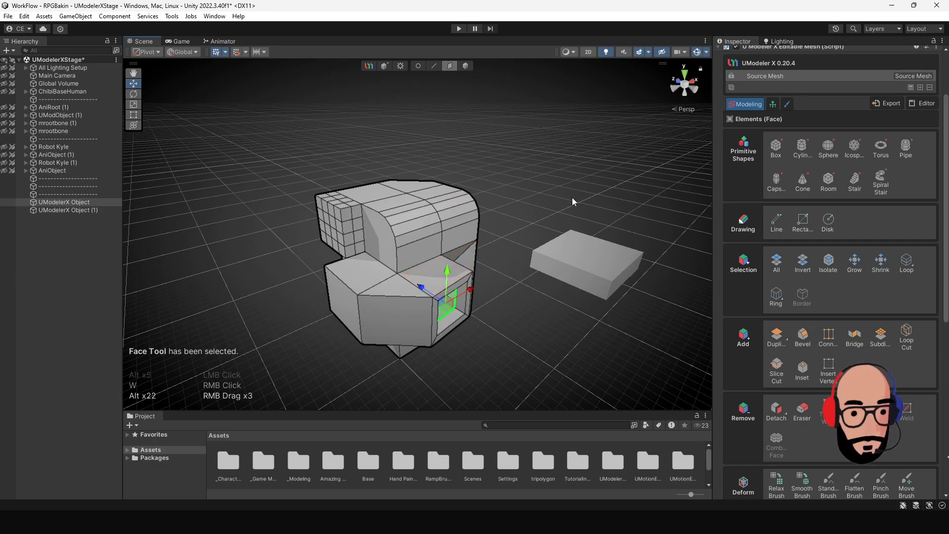
# - Insert a vertex near the middle of both the upper and lower edges of the protruding block's angled face
pyautogui.click(464, 66)
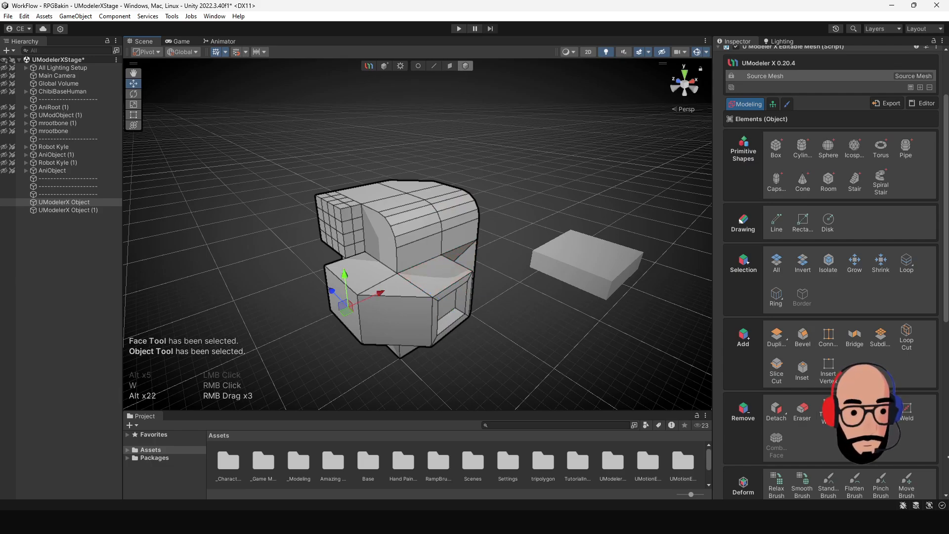
pyautogui.click(829, 366)
pyautogui.scroll(2, 509, 274)
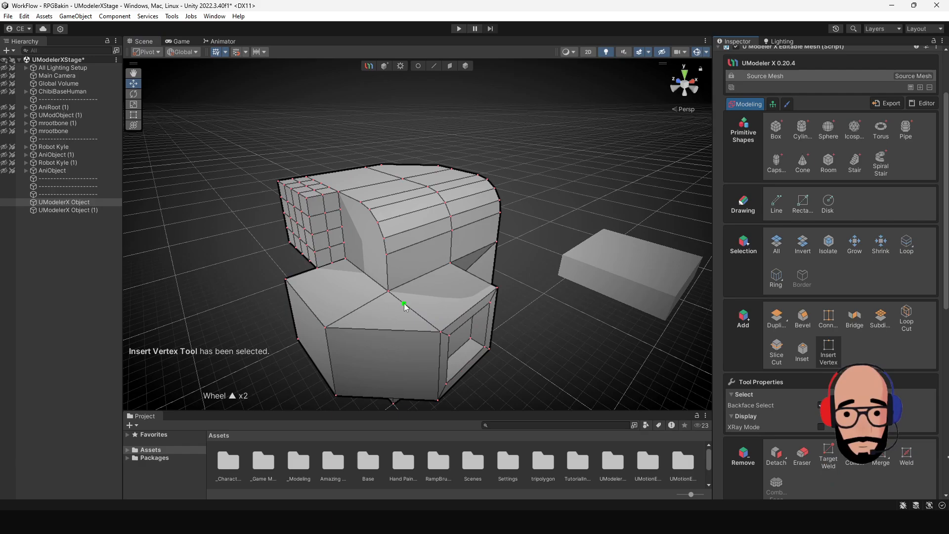
pyautogui.keyDown('alt'); pyautogui.moveTo(386, 332); pyautogui.dragTo(488, 267); pyautogui.keyUp('alt')
pyautogui.keyDown('alt'); pyautogui.moveTo(487, 267); pyautogui.dragTo(443, 269, button='right'); pyautogui.keyUp('alt')
pyautogui.keyDown('alt'); pyautogui.moveTo(443, 269); pyautogui.dragTo(444, 310); pyautogui.keyUp('alt')
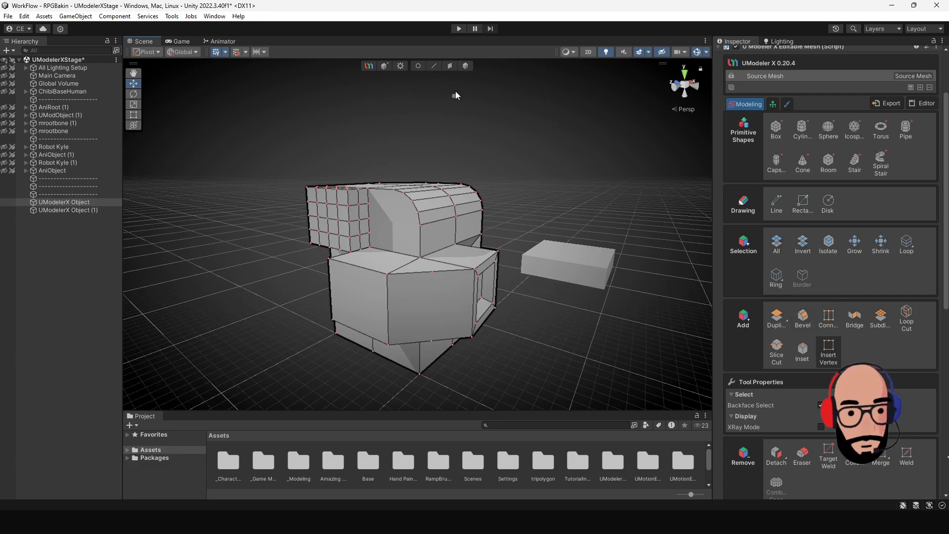
# - Select the two inserted vertices and connect them with an edge running down the angled face
pyautogui.click(417, 66)
pyautogui.click(432, 271)
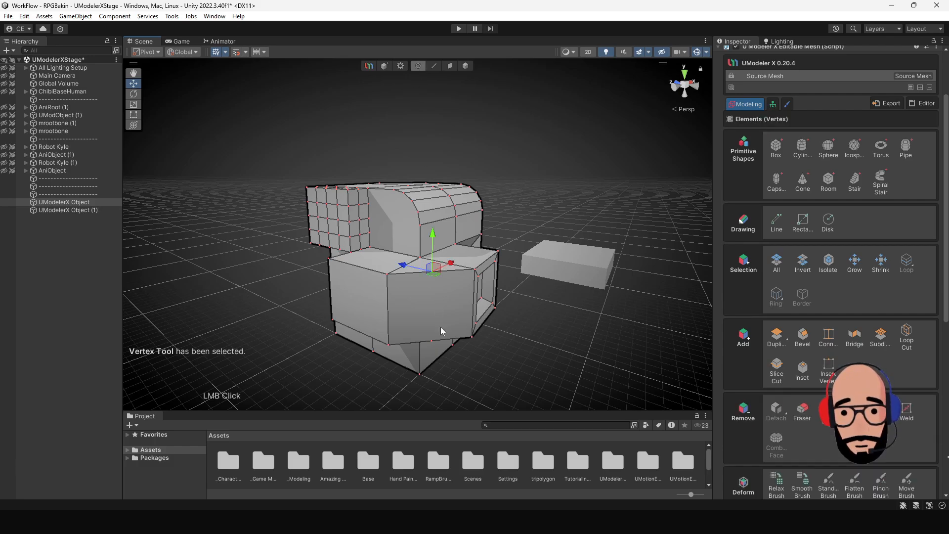
pyautogui.keyDown('shift'); pyautogui.click(432, 341); pyautogui.keyUp('shift')
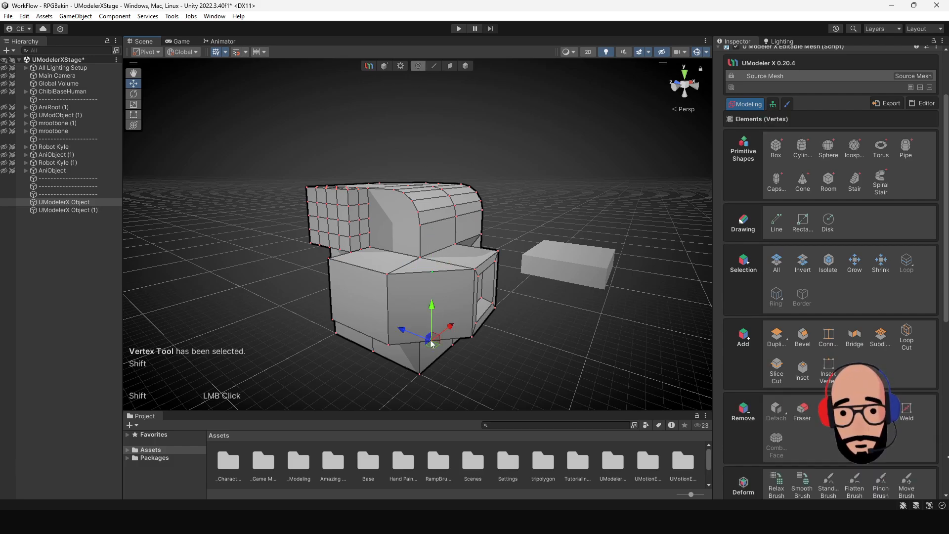
pyautogui.click(829, 336)
pyautogui.keyDown('alt'); pyautogui.moveTo(449, 282); pyautogui.dragTo(460, 329); pyautogui.keyUp('alt')
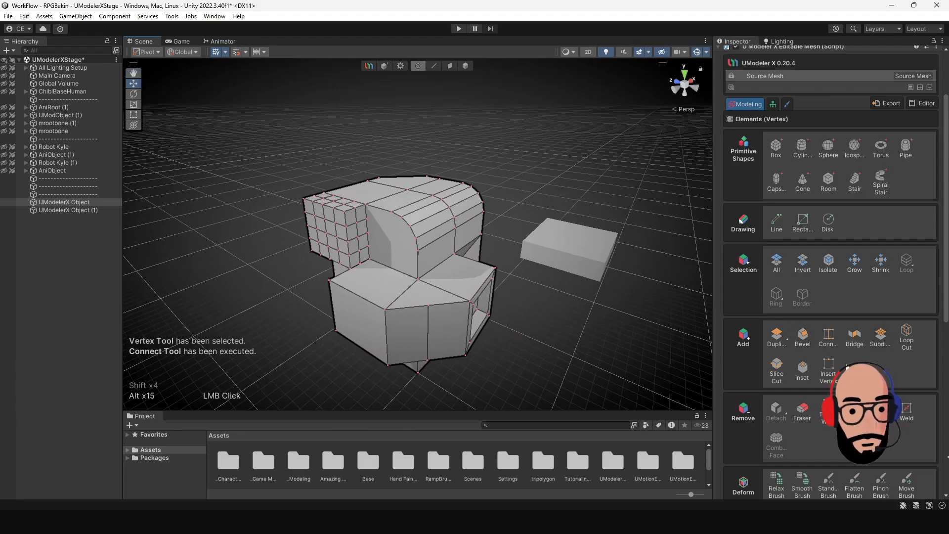
# - Draw a line across the protruding block's top from the inserted upper vertex to the inner corner vertex
pyautogui.scroll(1, 845, 362)
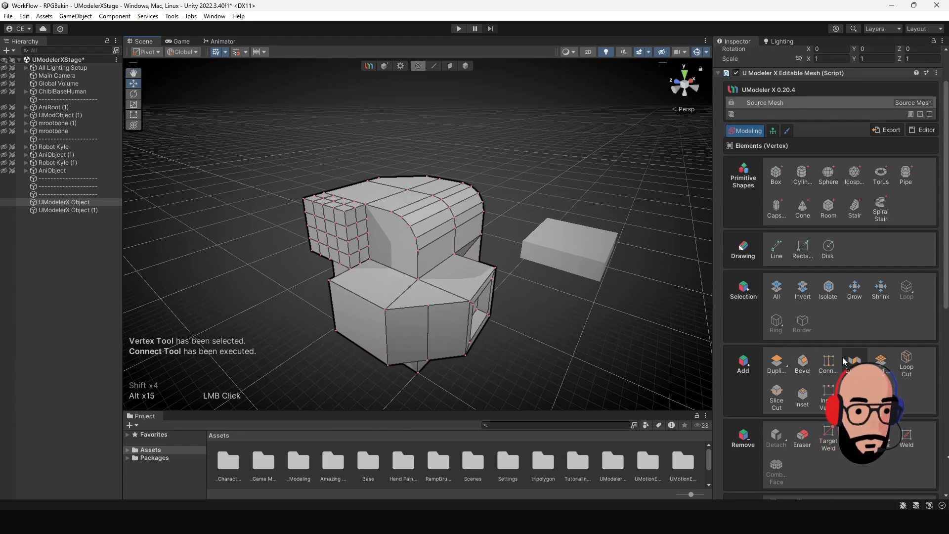
pyautogui.click(779, 251)
pyautogui.scroll(2, 459, 310)
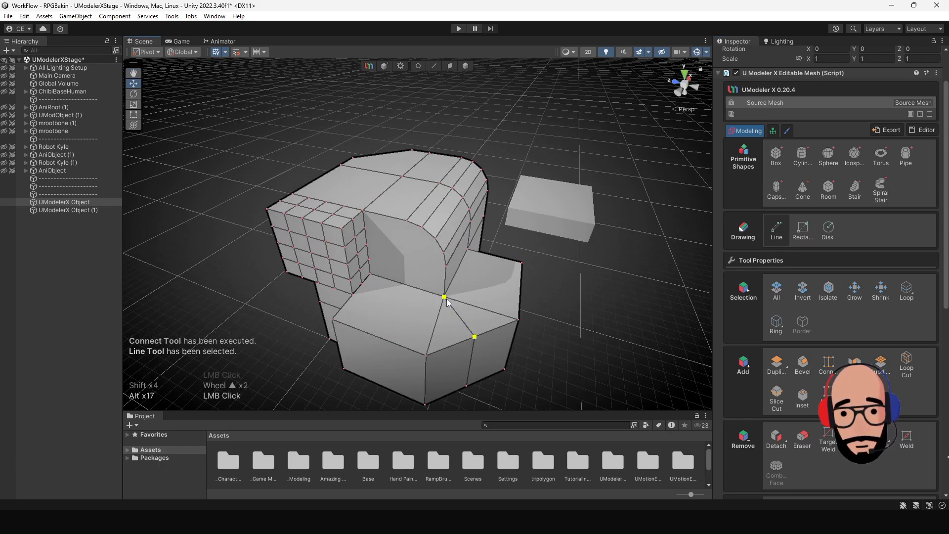
pyautogui.keyDown('alt'); pyautogui.moveTo(562, 373); pyautogui.dragTo(512, 300, button='right'); pyautogui.keyUp('alt')
pyautogui.keyDown('alt'); pyautogui.moveTo(513, 300); pyautogui.dragTo(467, 147); pyautogui.keyUp('alt')
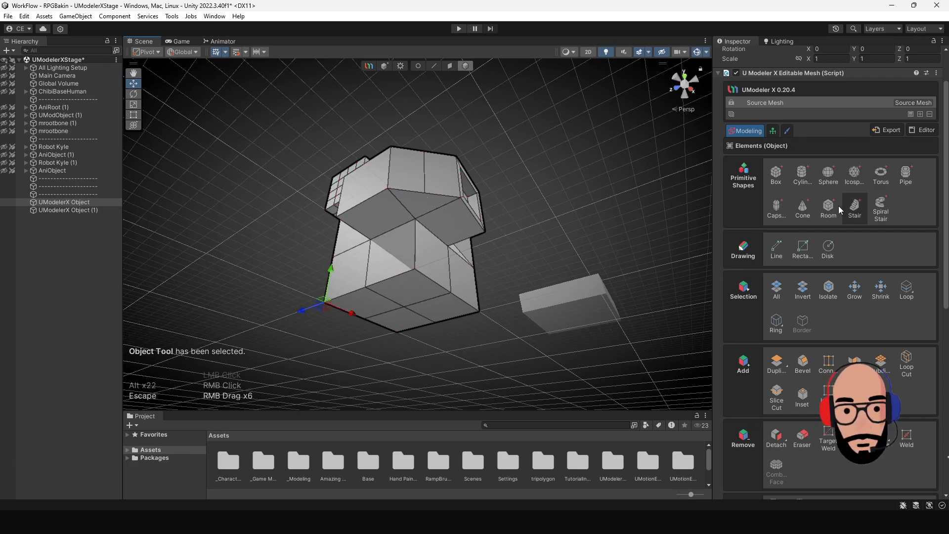
# - Draw a matching line across the block's underside between the inserted lower vertex and the inner corner vertex
pyautogui.click(777, 247)
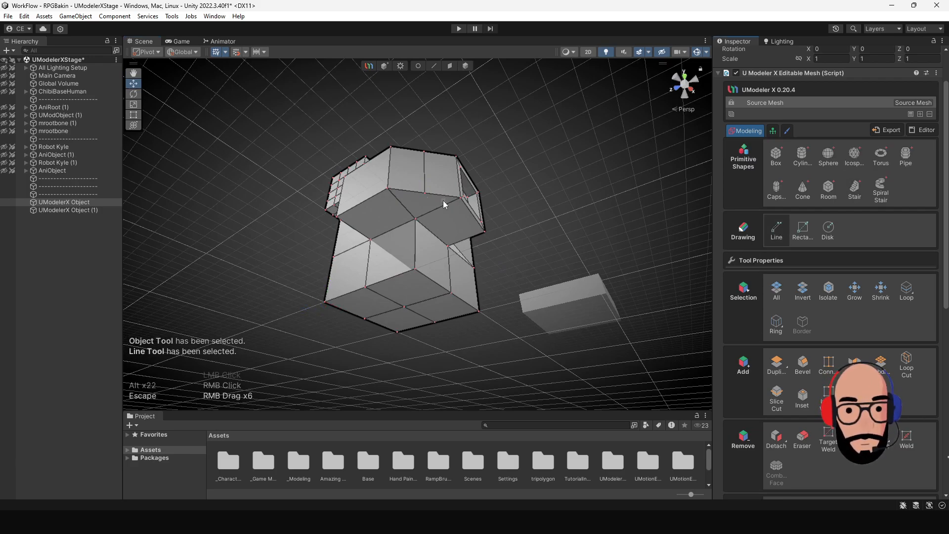
pyautogui.click(415, 218)
pyautogui.keyDown('alt'); pyautogui.moveTo(491, 229); pyautogui.dragTo(429, 278); pyautogui.keyUp('alt')
pyautogui.press('Escape')
pyautogui.scroll(3, 511, 272)
pyautogui.scroll(-3, 429, 278)
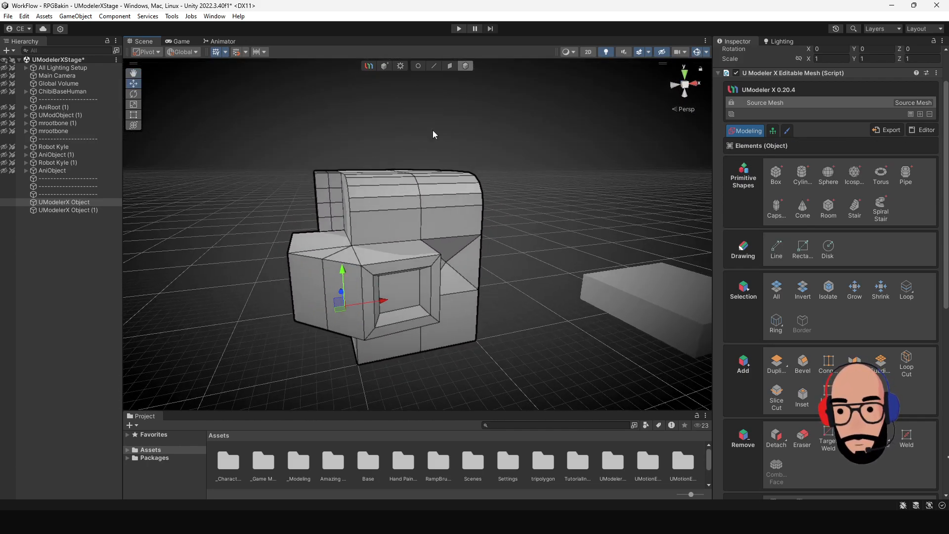
# - Select the new middle edge of the protruding block's angled face and move it within a plane to reshape the block
pyautogui.click(433, 67)
pyautogui.keyDown('alt'); pyautogui.moveTo(424, 238); pyautogui.dragTo(340, 310); pyautogui.keyUp('alt')
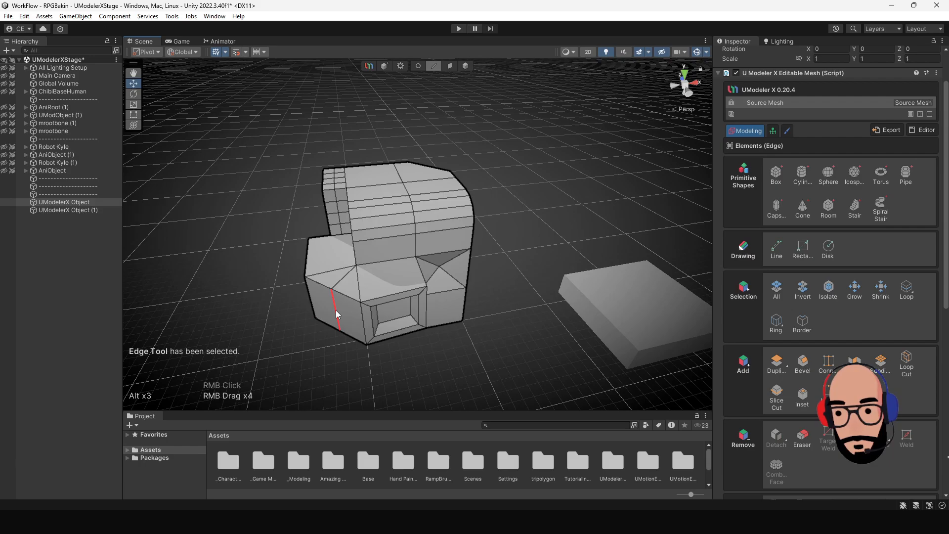
pyautogui.click(337, 311)
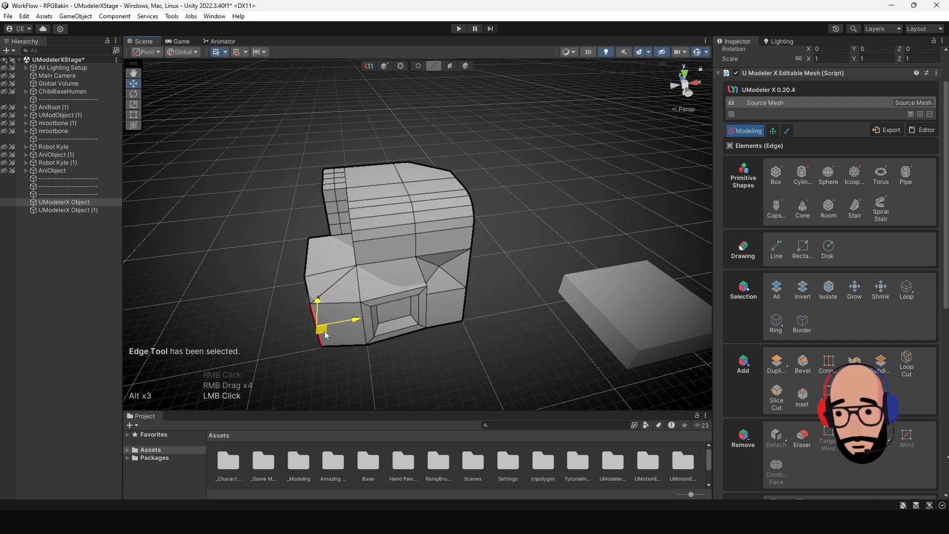
pyautogui.moveTo(325, 331); pyautogui.dragTo(346, 306)
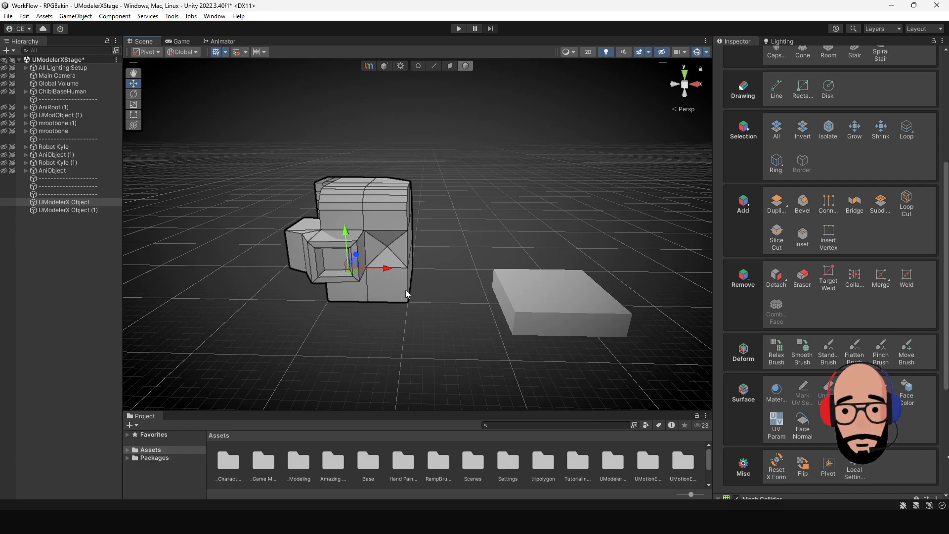
pyautogui.press('q')
pyautogui.keyDown('alt'); pyautogui.moveTo(460, 296); pyautogui.dragTo(438, 325); pyautogui.keyUp('alt')
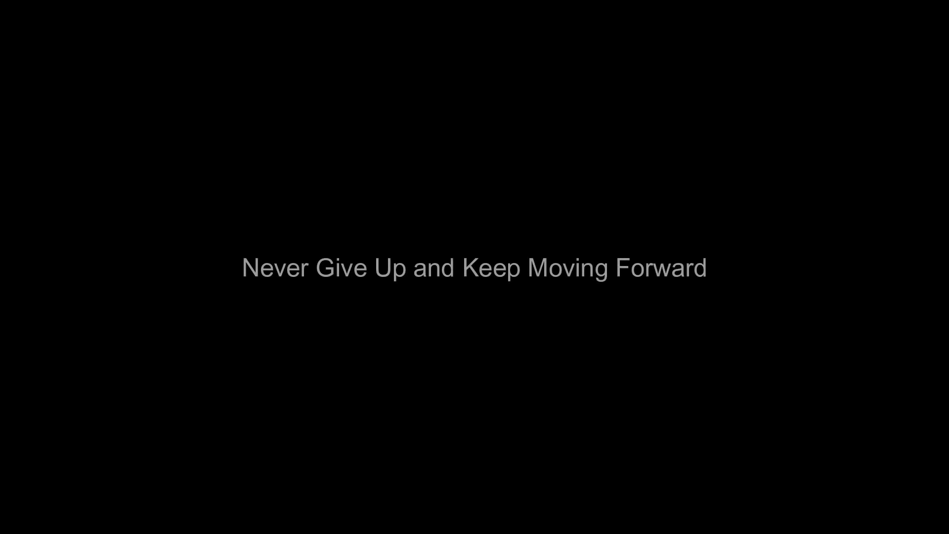